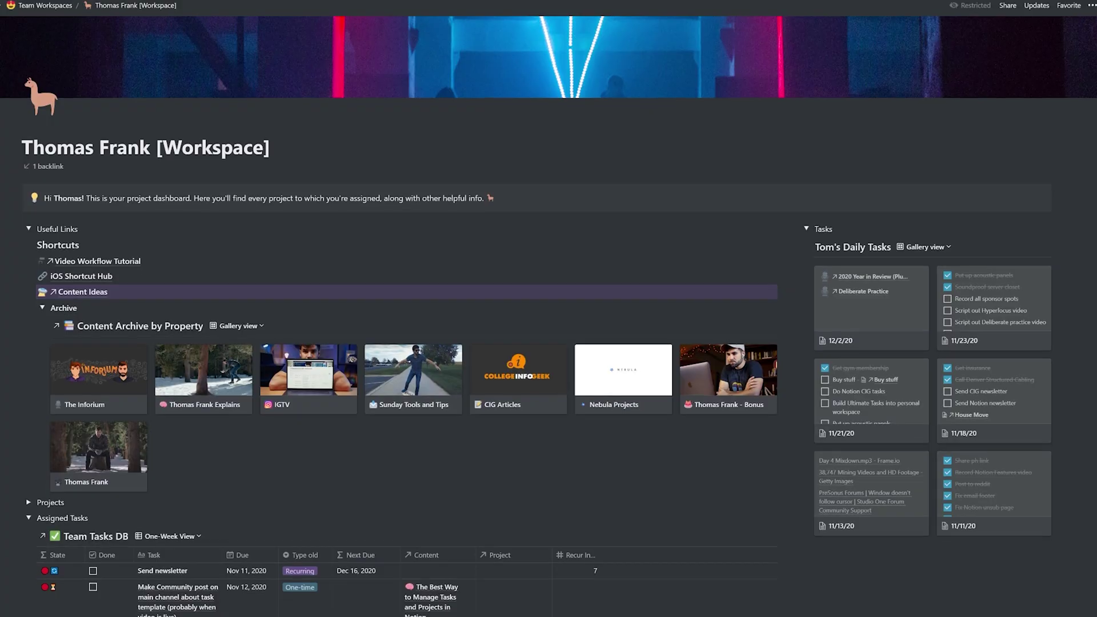
Step: Insert the editing checklist into the video page and add a 'Llama Taming' card to the board
scroll(549, 342, down, 1)
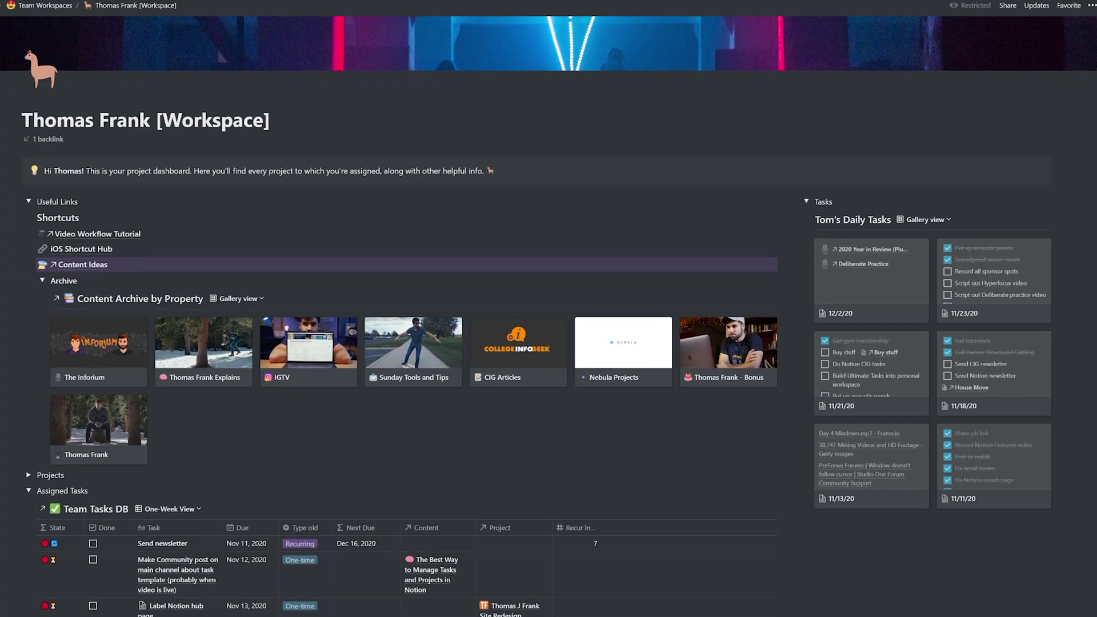
scroll(549, 343, down, 1)
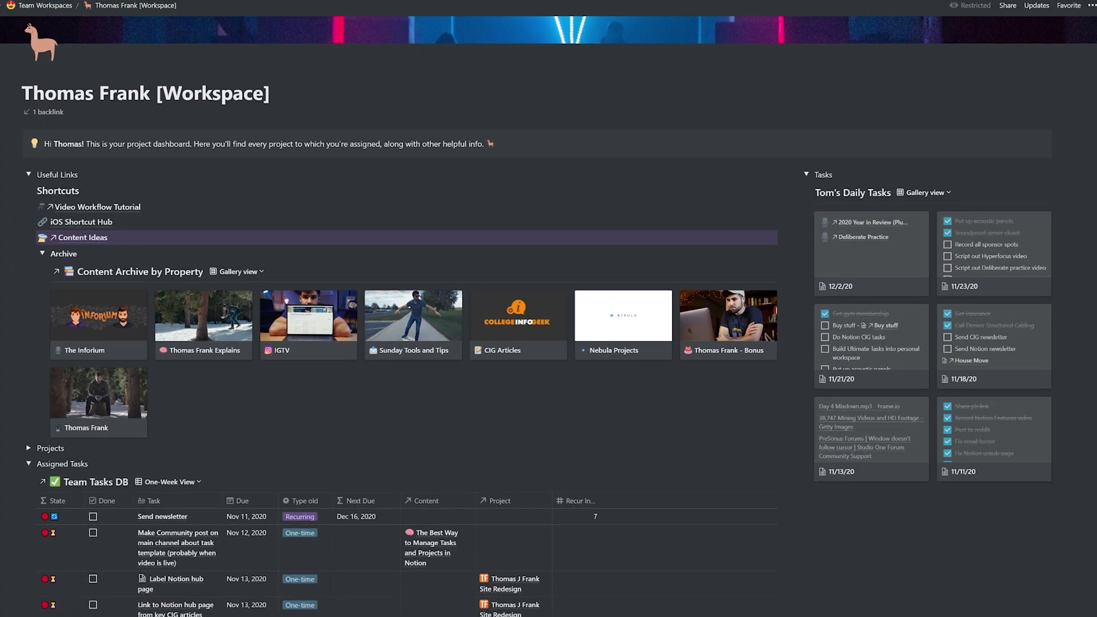
scroll(548, 343, down, 2)
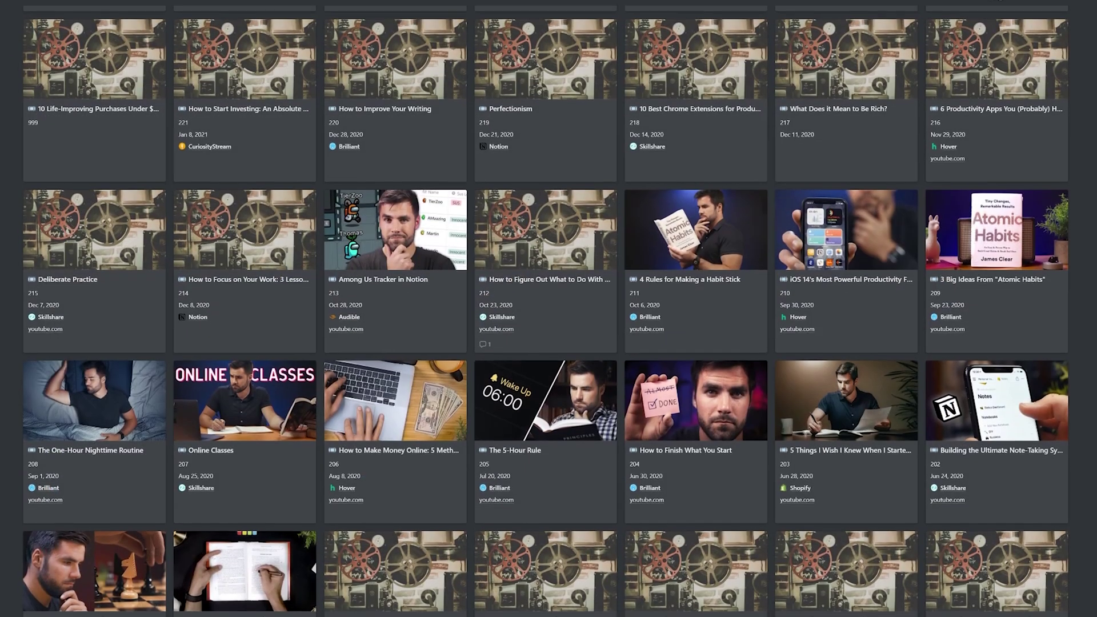
scroll(549, 343, down, 1)
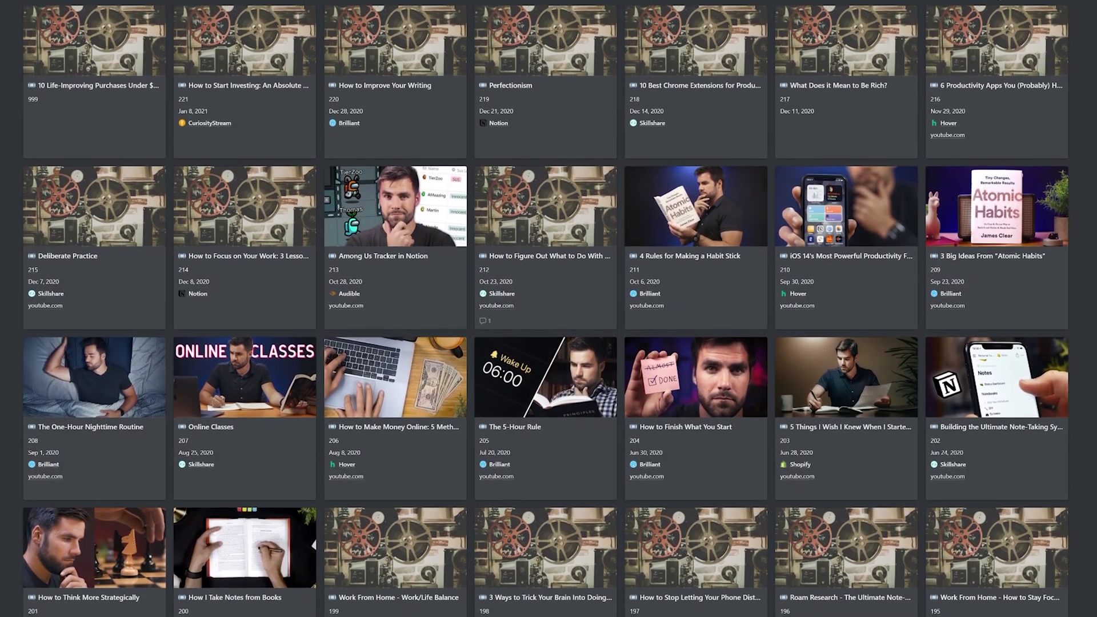
scroll(548, 342, down, 1)
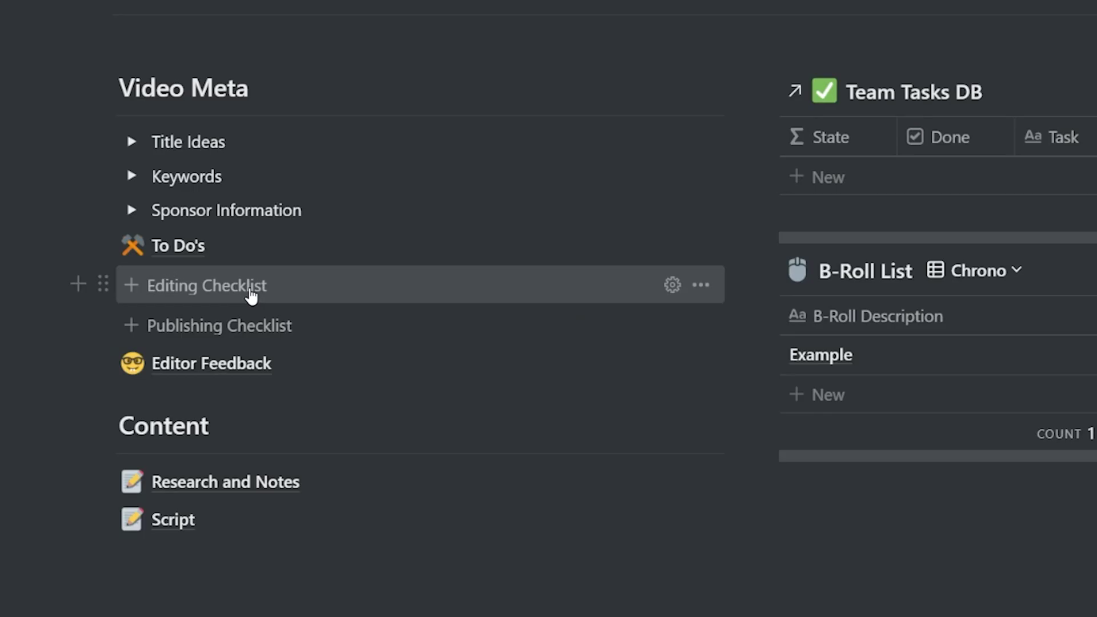
click(252, 294)
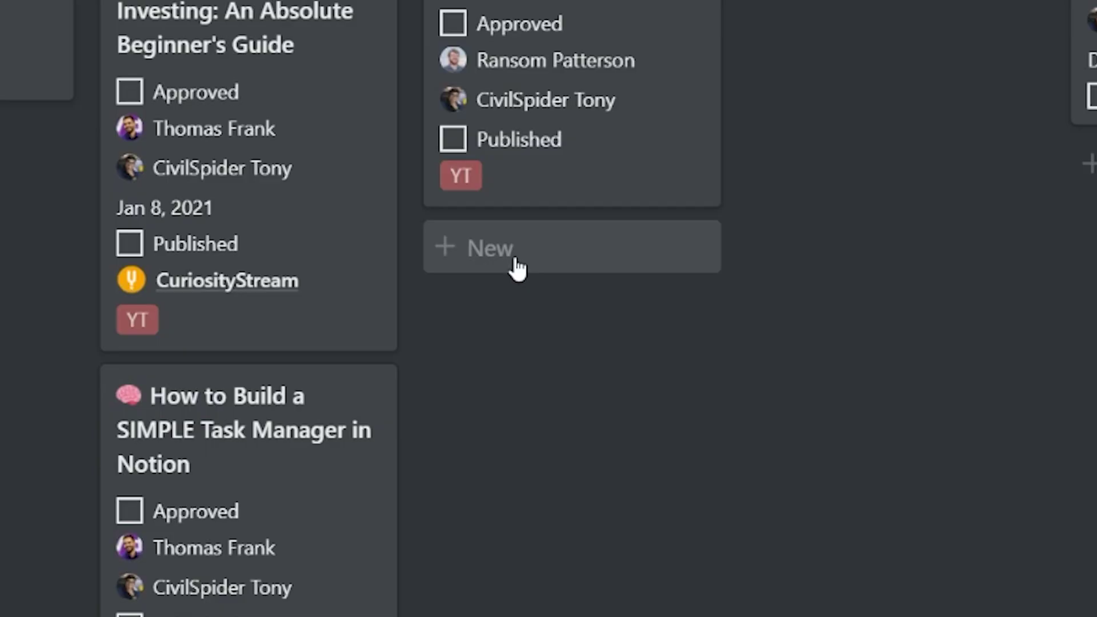
click(515, 262)
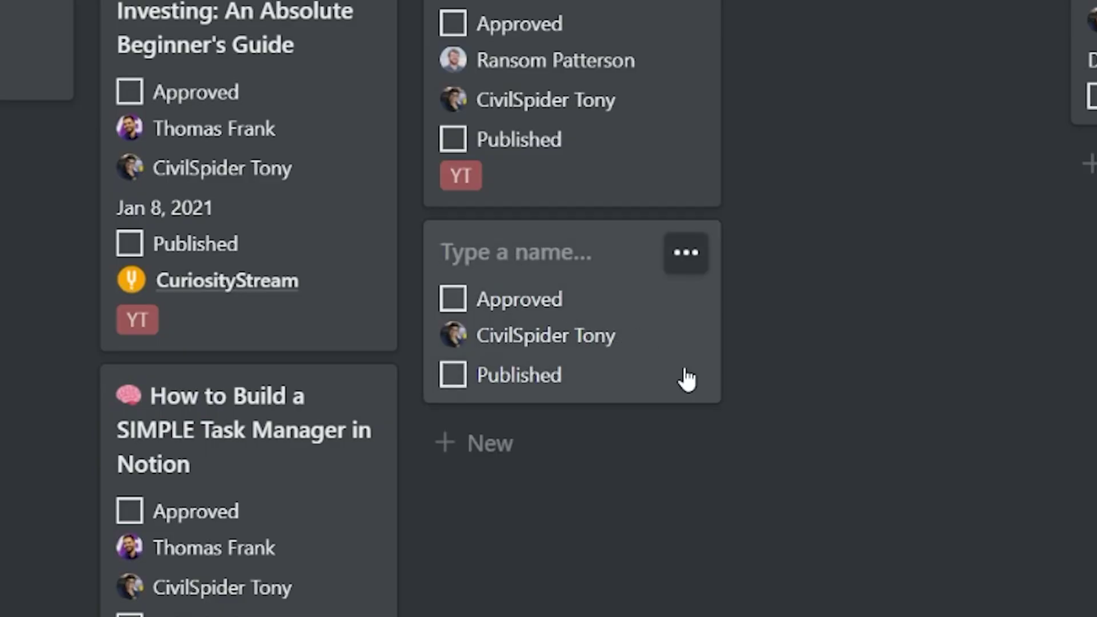
text(L)
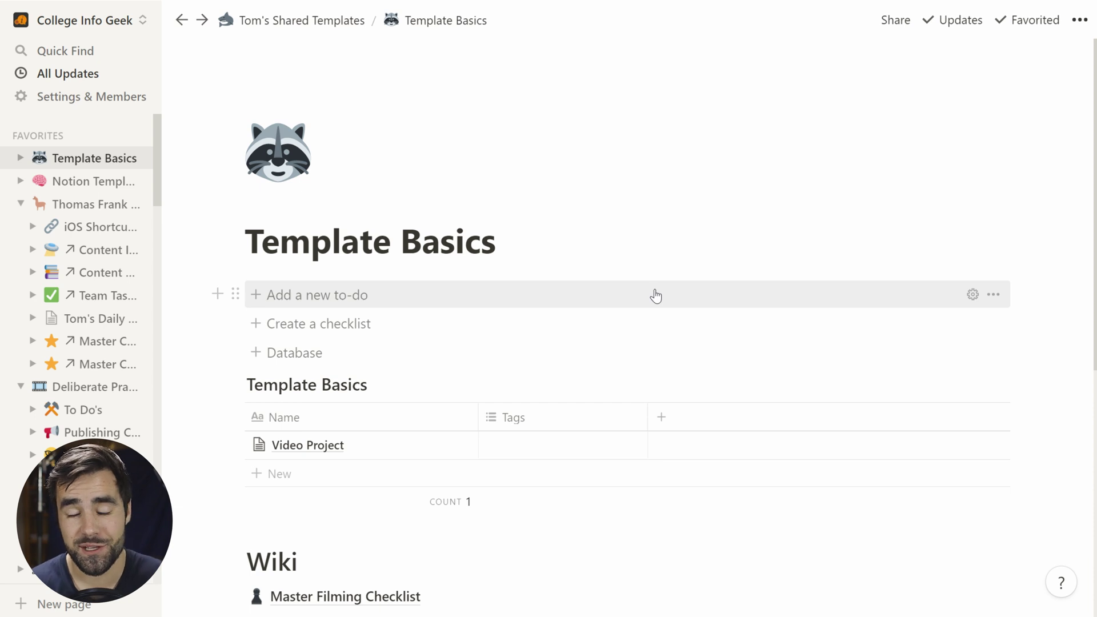
Step: Stack five blank To-do checkboxes beneath the Add a new to-do template button
scroll(655, 296, down, 1)
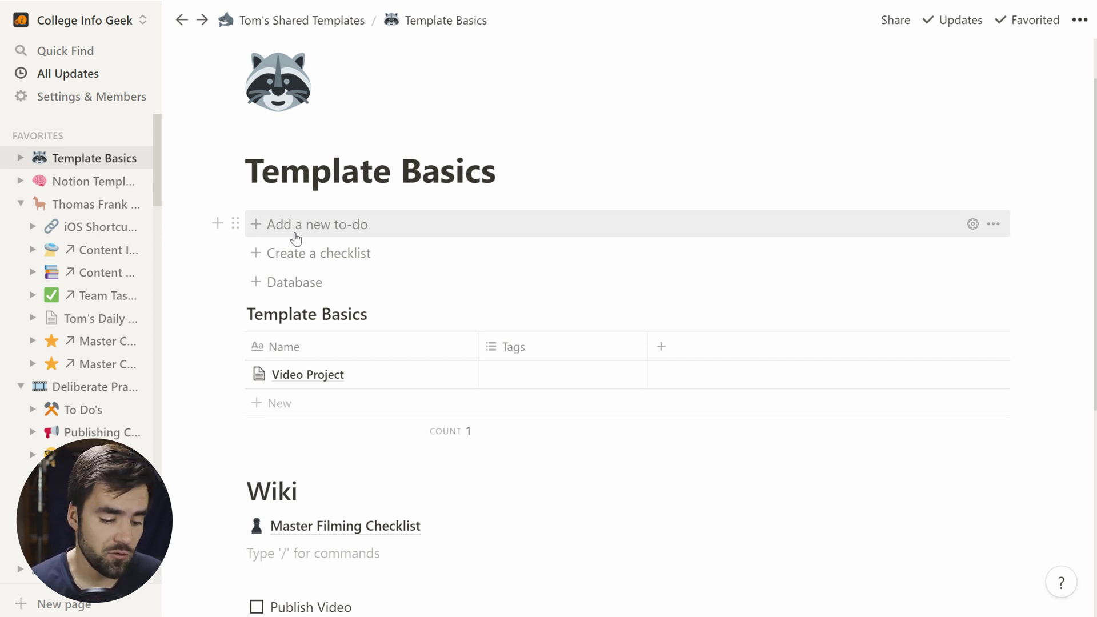
scroll(293, 234, down, 1)
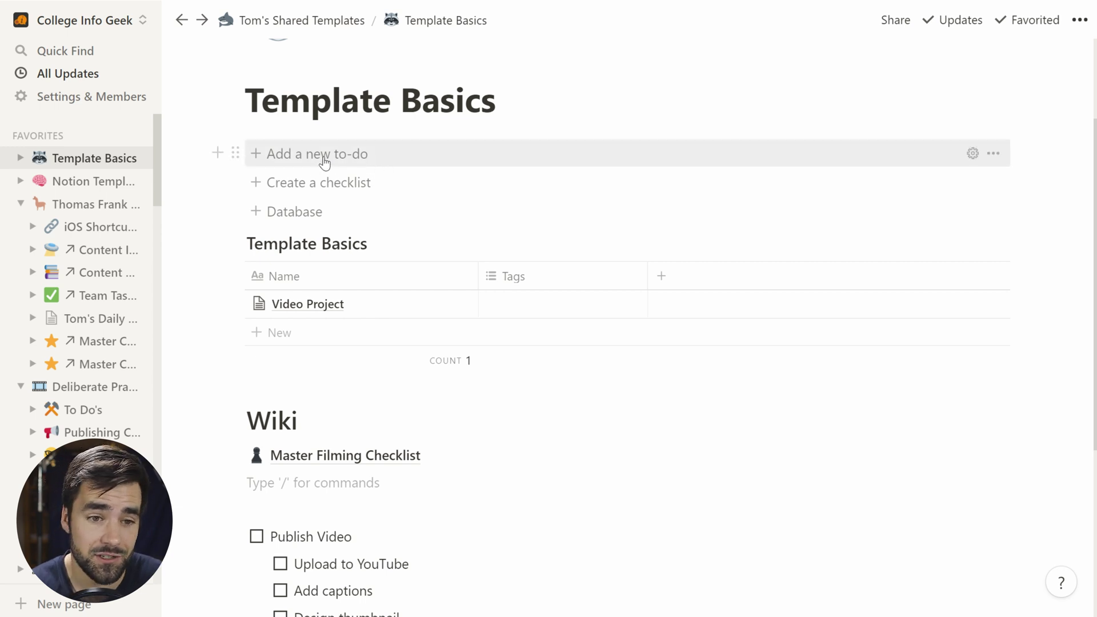
click(344, 154)
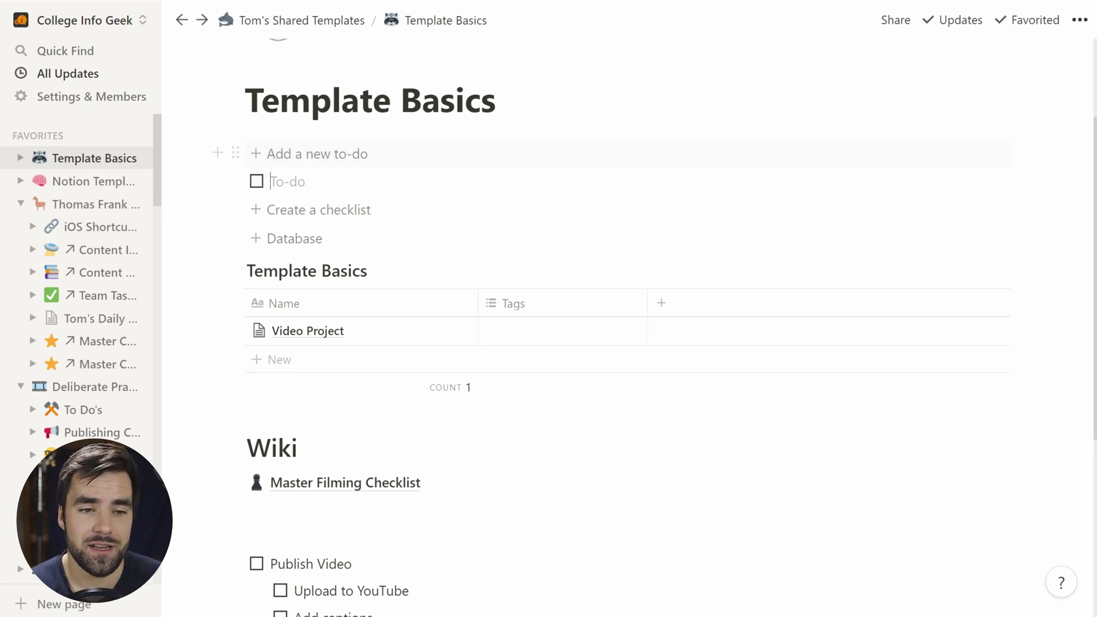
click(360, 163)
click(361, 162)
click(361, 162)
click(361, 162)
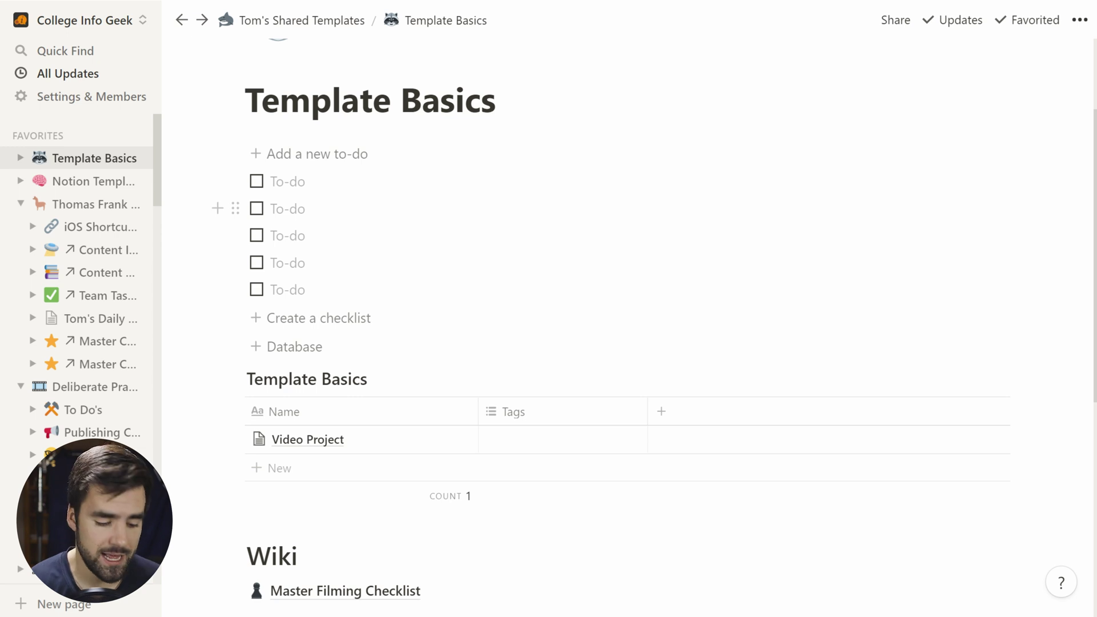
scroll(359, 190, down, 3)
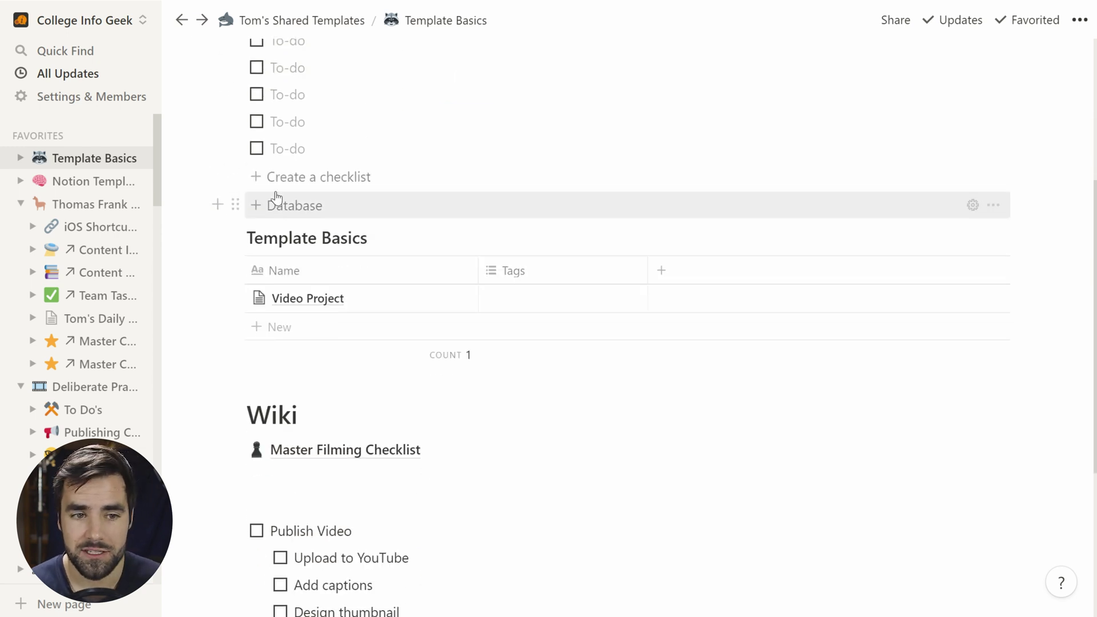
Step: Insert three Publish V checklist copies with the Create a checklist button
click(368, 178)
text(Publish V)
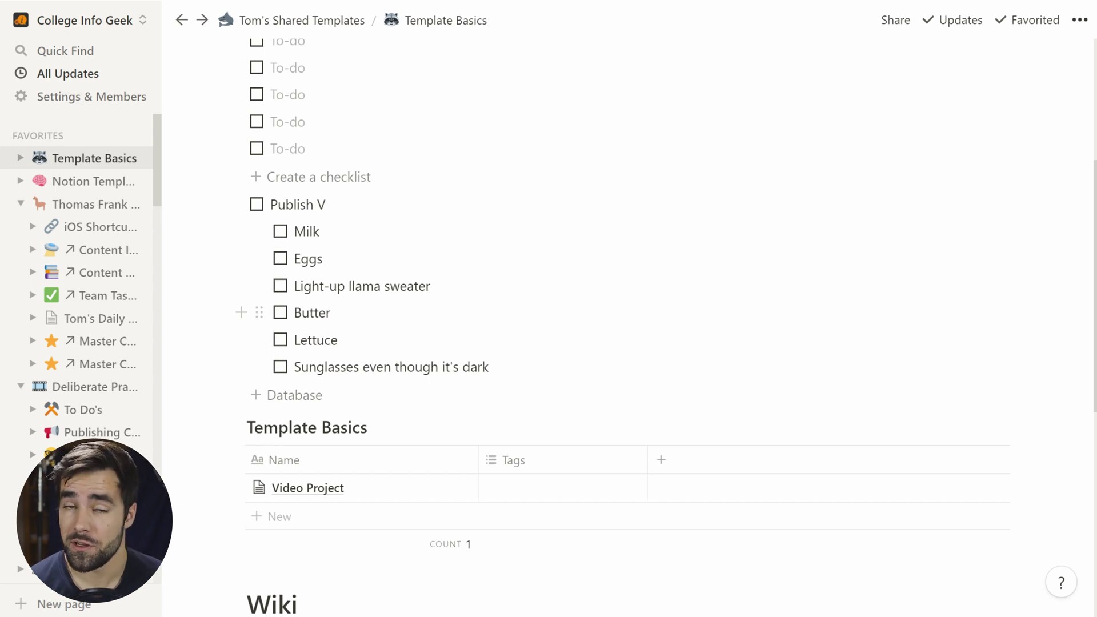
click(320, 177)
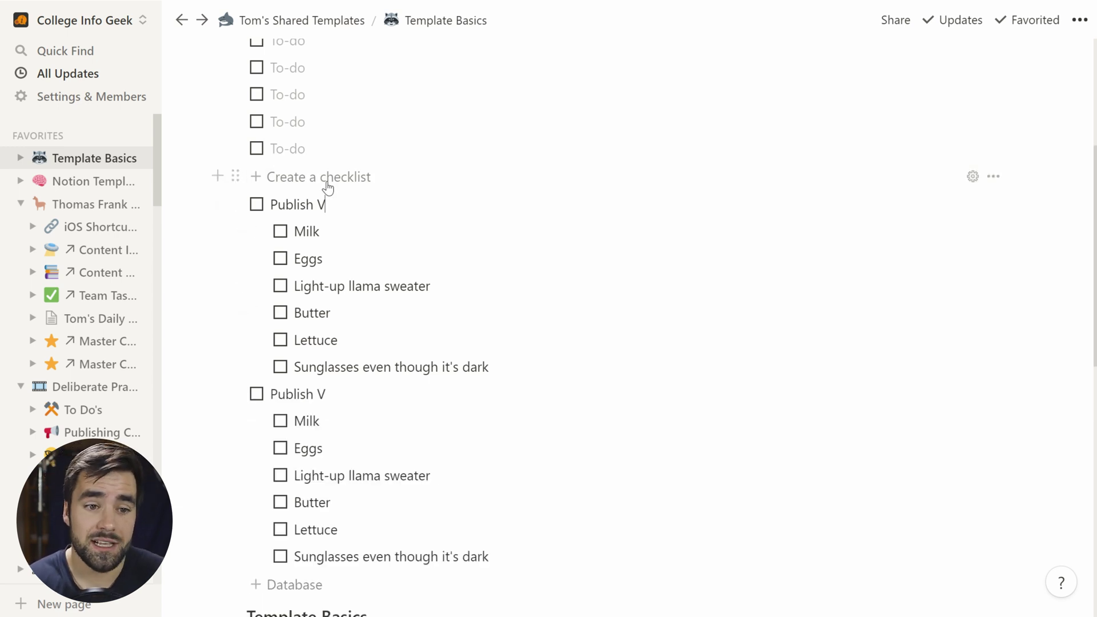
click(320, 177)
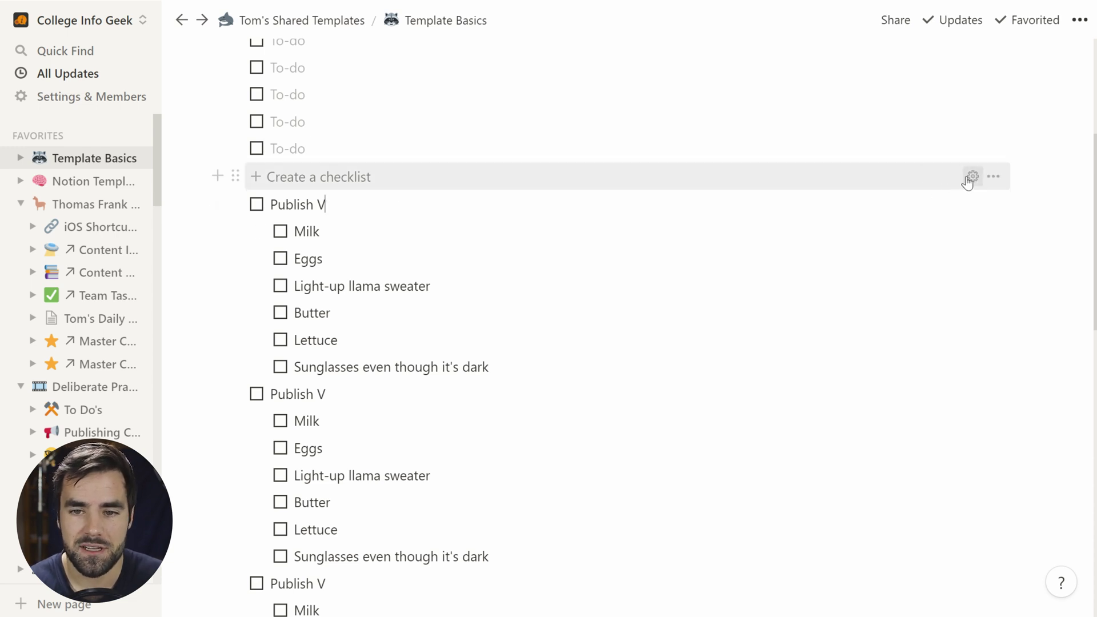
Step: Inspect the checklist button's template in its settings, then close the settings
click(973, 178)
scroll(628, 309, up, 4)
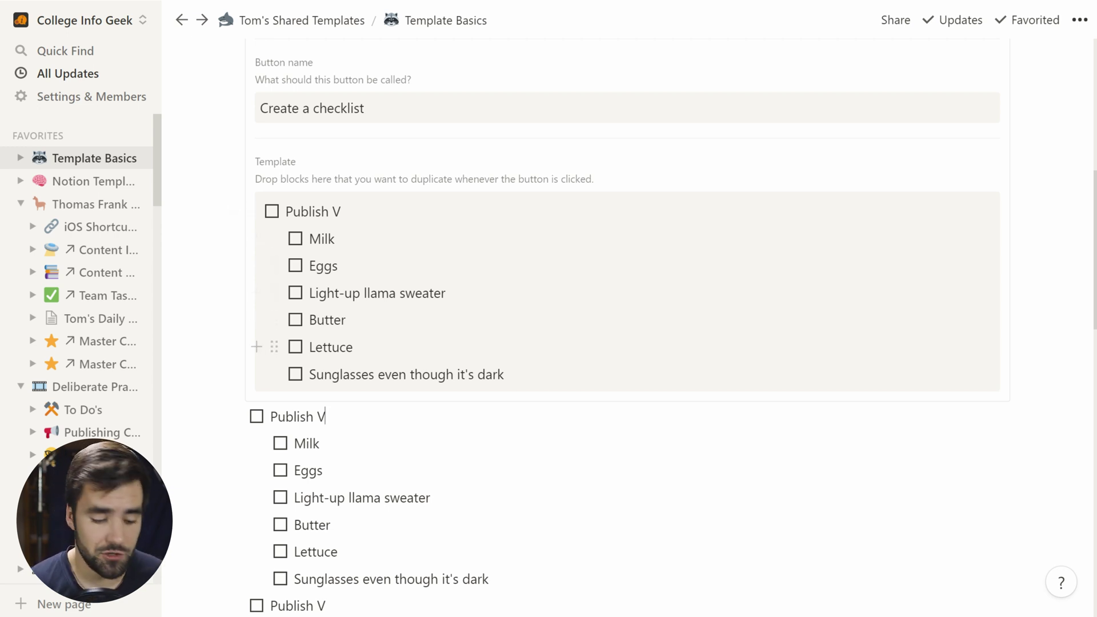
scroll(628, 308, up, 1)
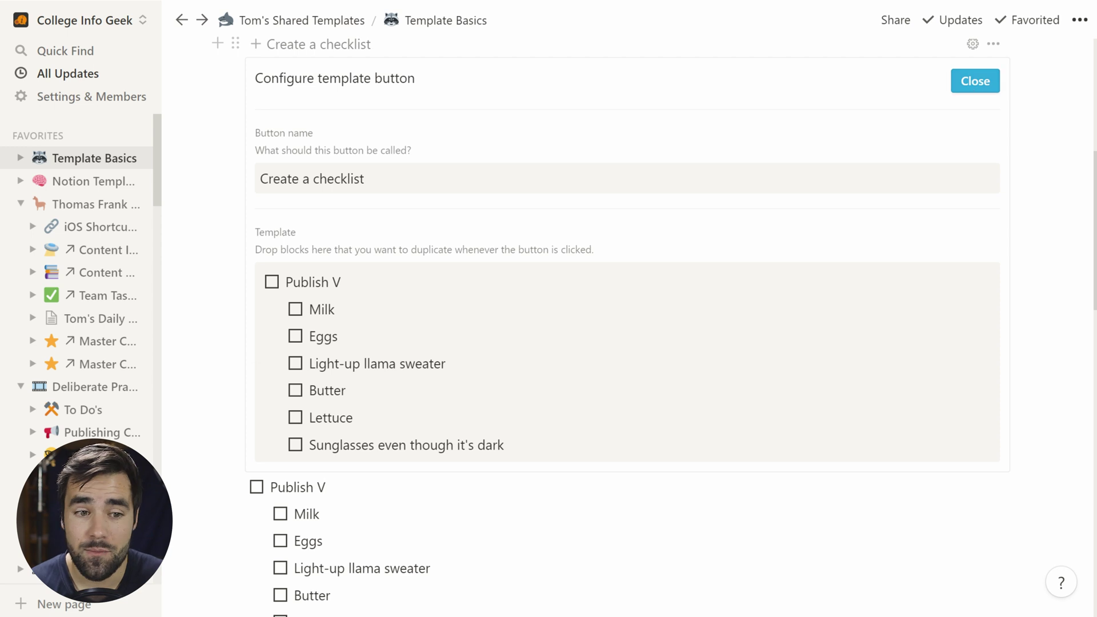
click(974, 81)
scroll(460, 291, down, 8)
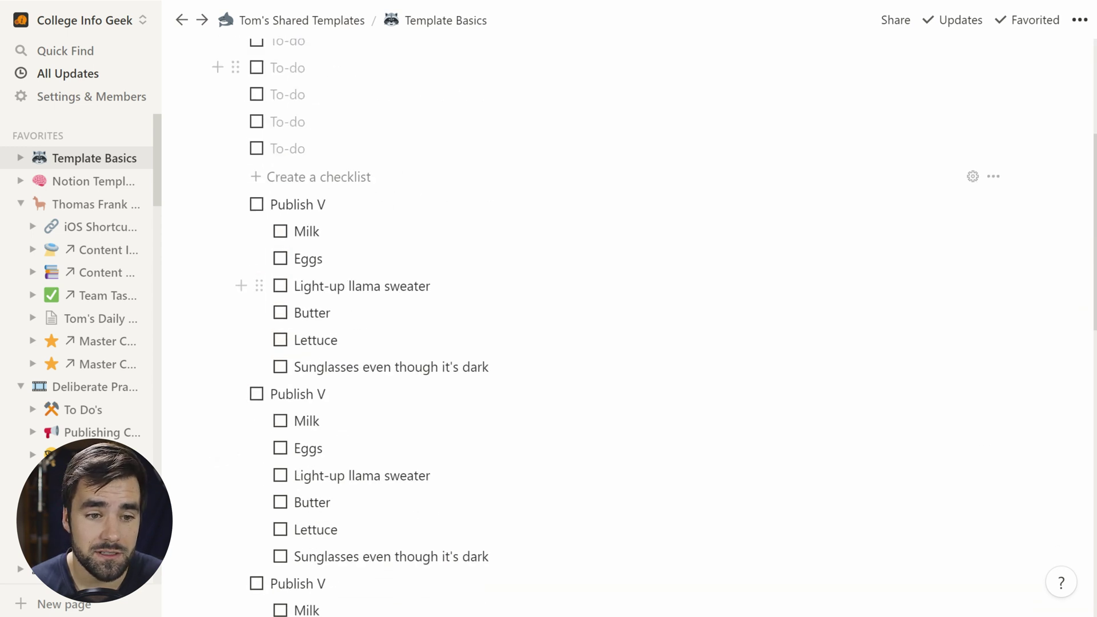
scroll(357, 362, down, 3)
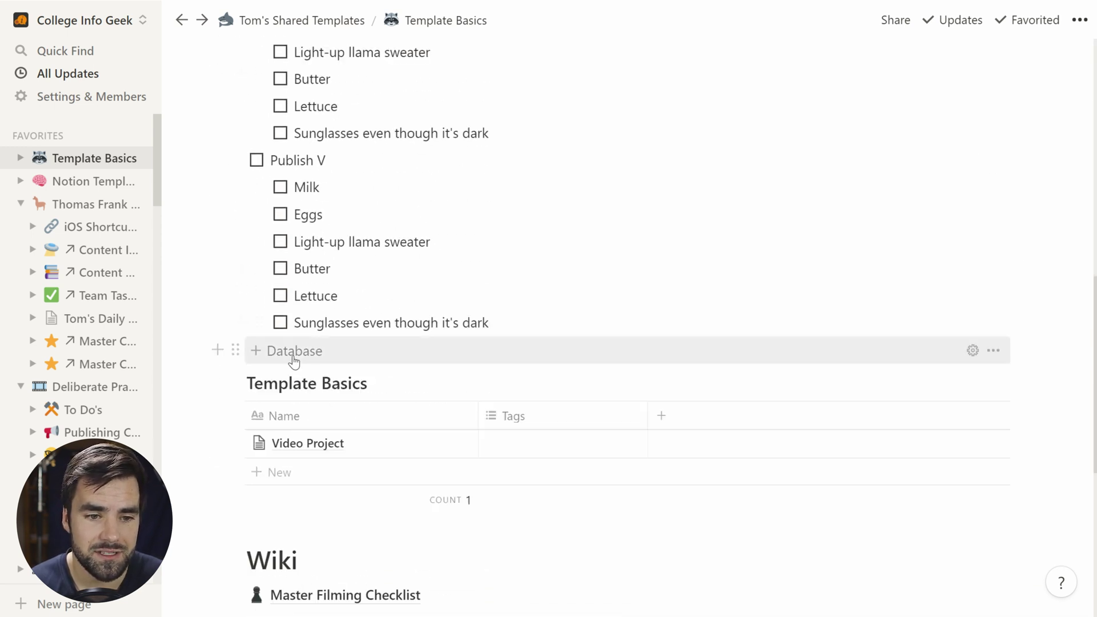
click(312, 352)
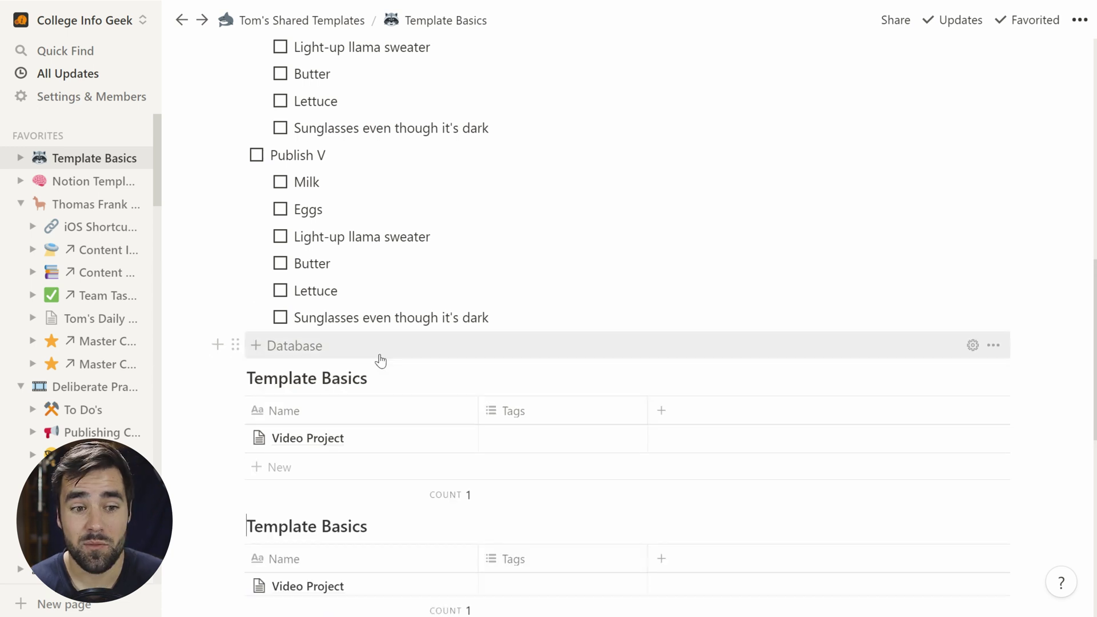
scroll(377, 337, down, 1)
scroll(264, 411, down, 2)
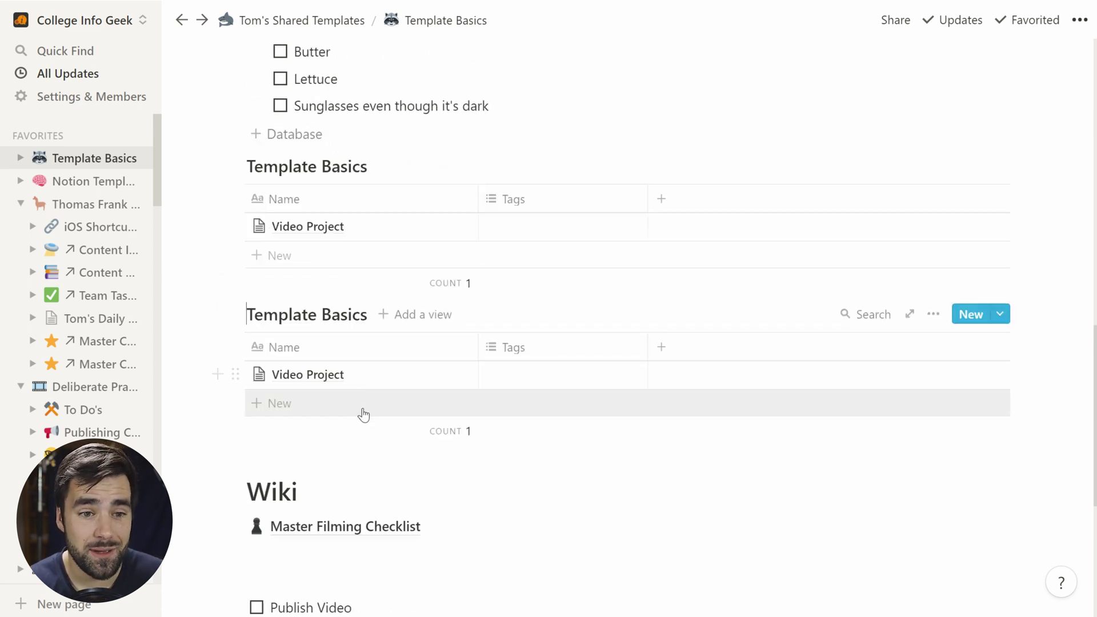
scroll(371, 414, up, 1)
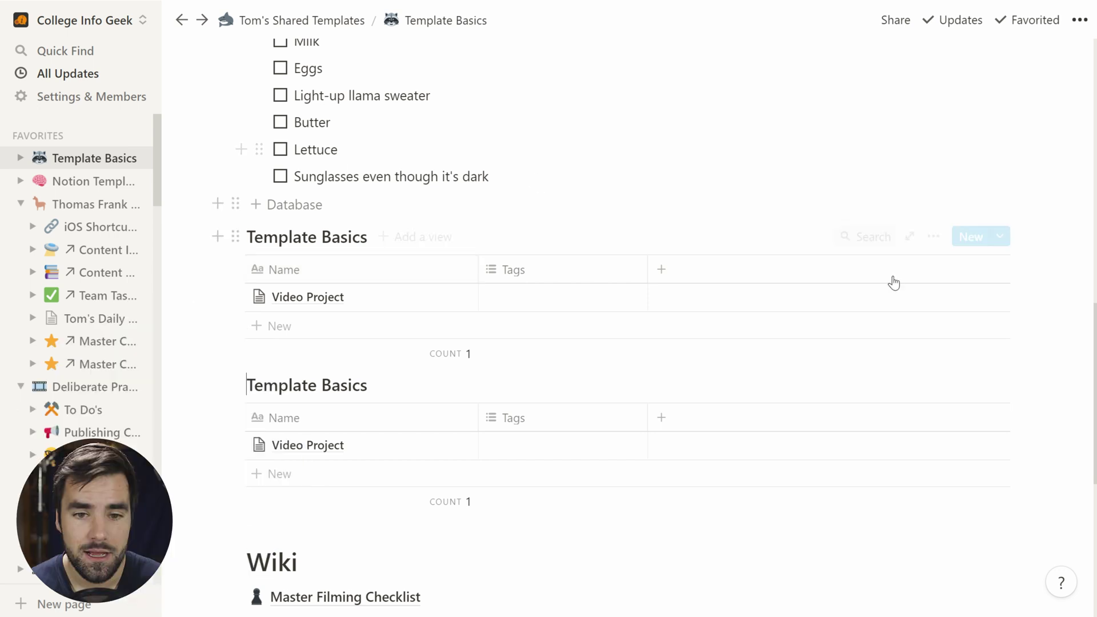
click(933, 237)
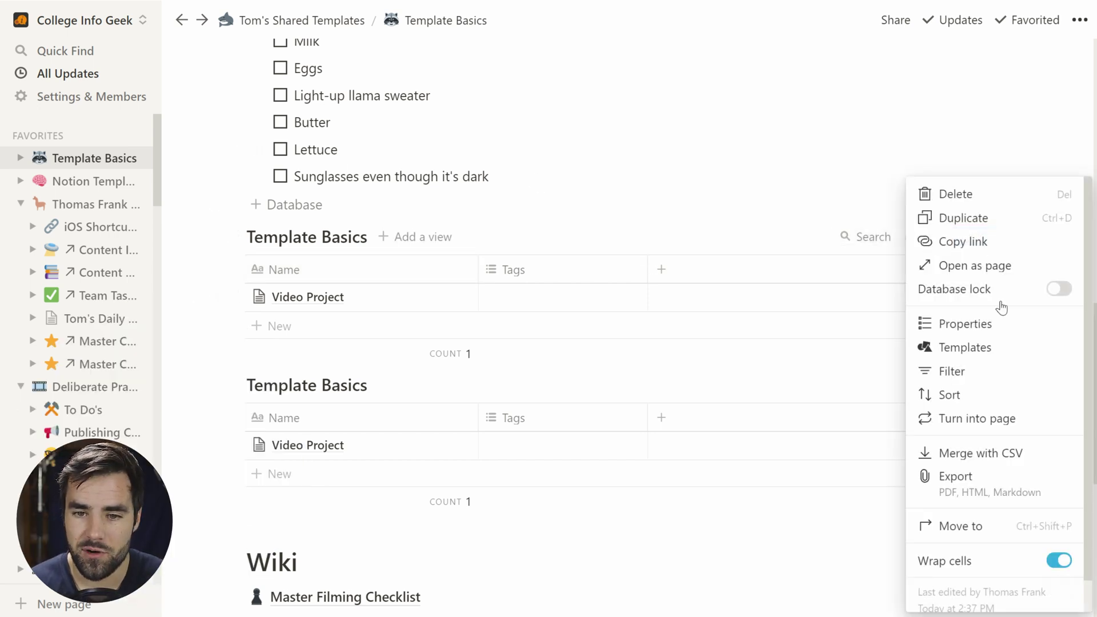
click(982, 202)
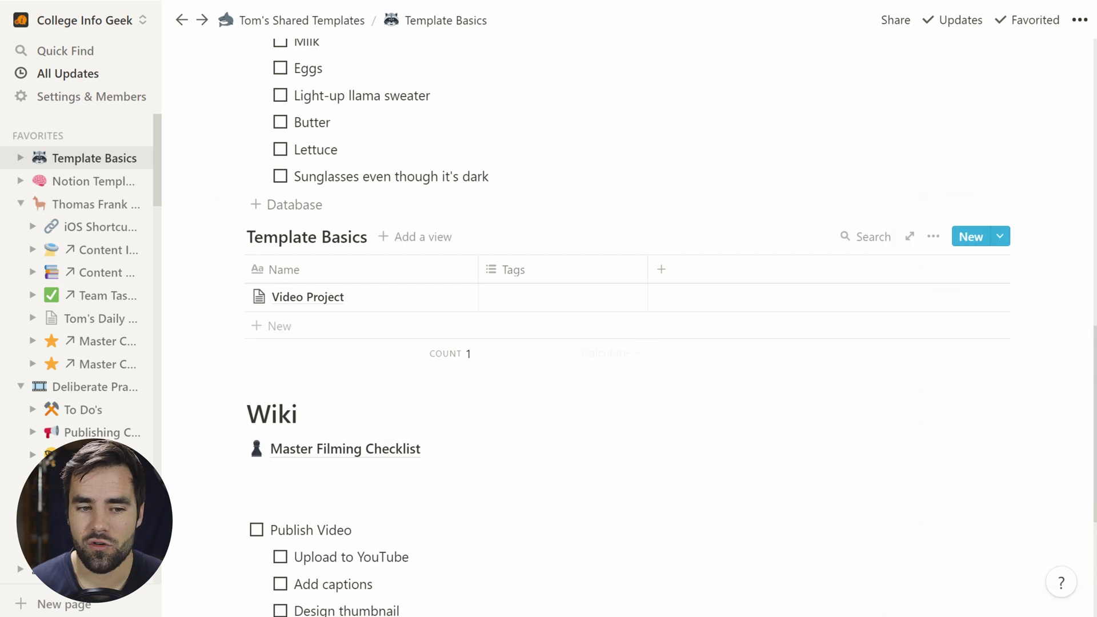
scroll(981, 240, down, 5)
scroll(377, 235, down, 1)
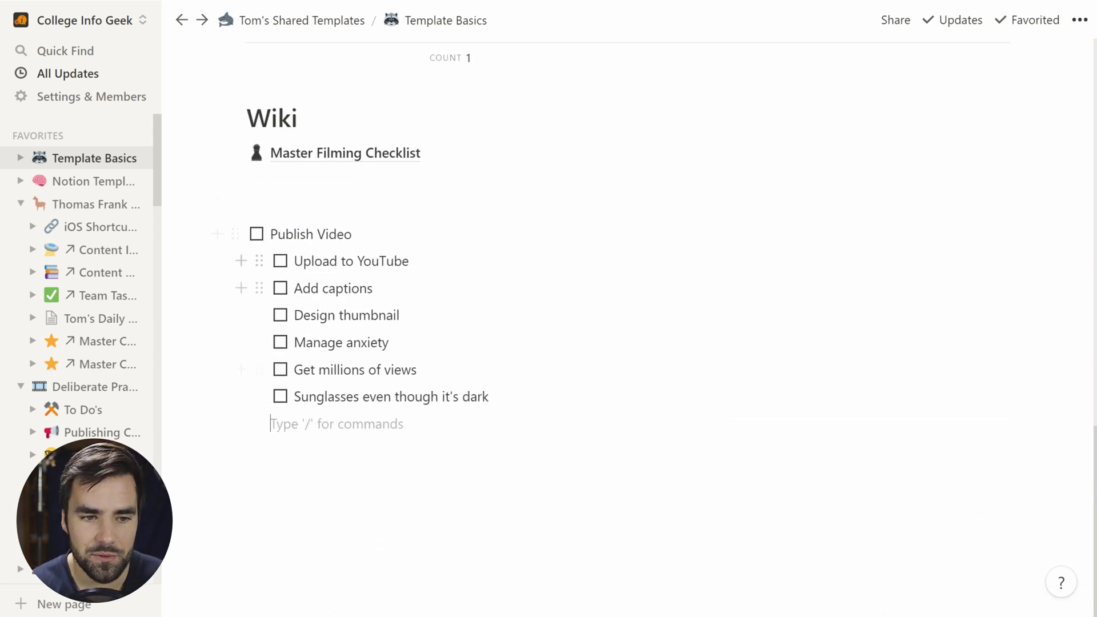
Step: Insert a /template button above the Publish Video checklist and name it 'Publishing Checklist'
click(247, 207)
text(/temp)
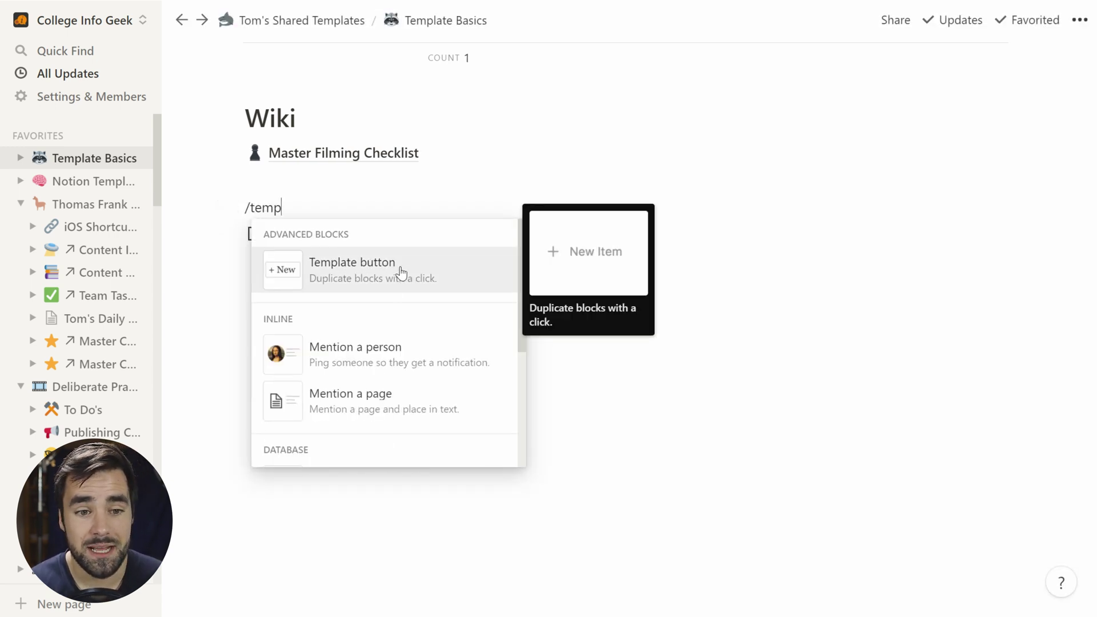
click(401, 272)
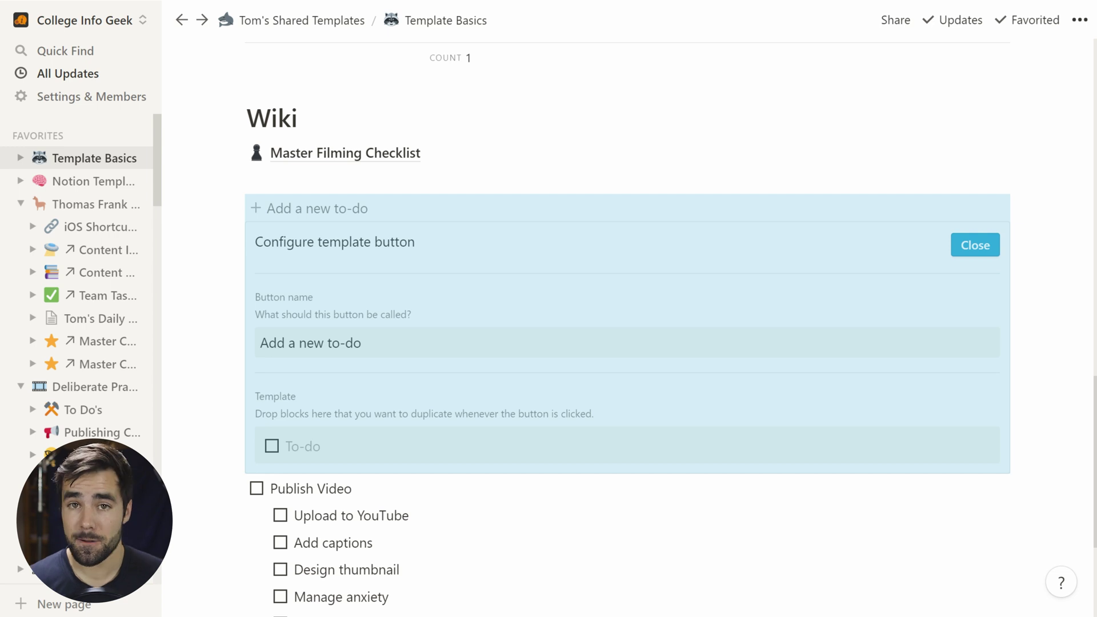
click(331, 343)
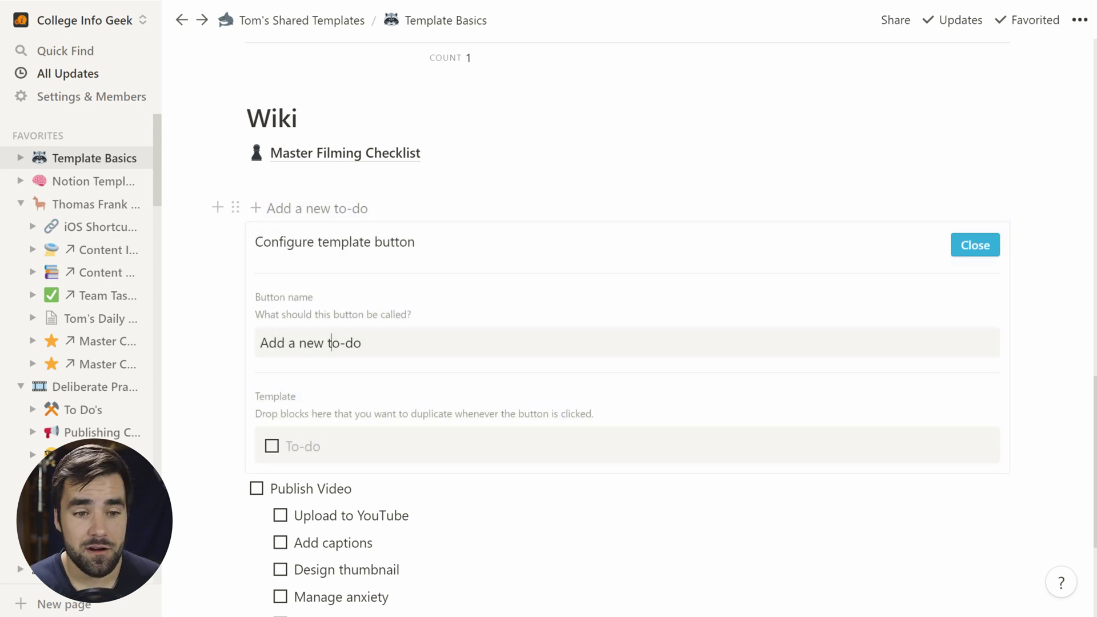
key(ctrl+a)
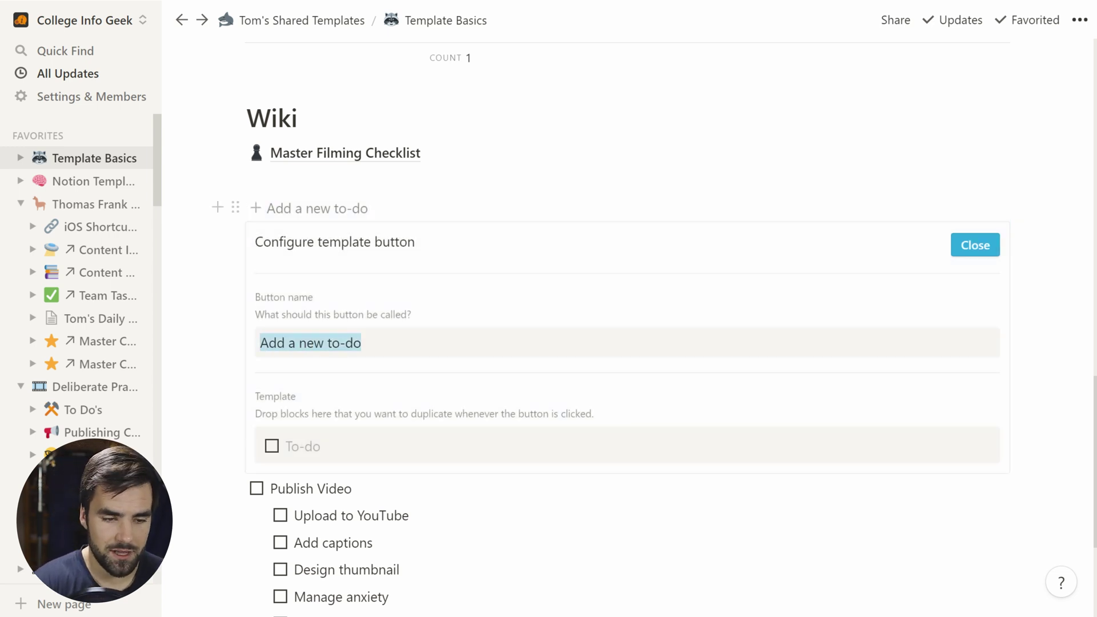
text(Publishin)
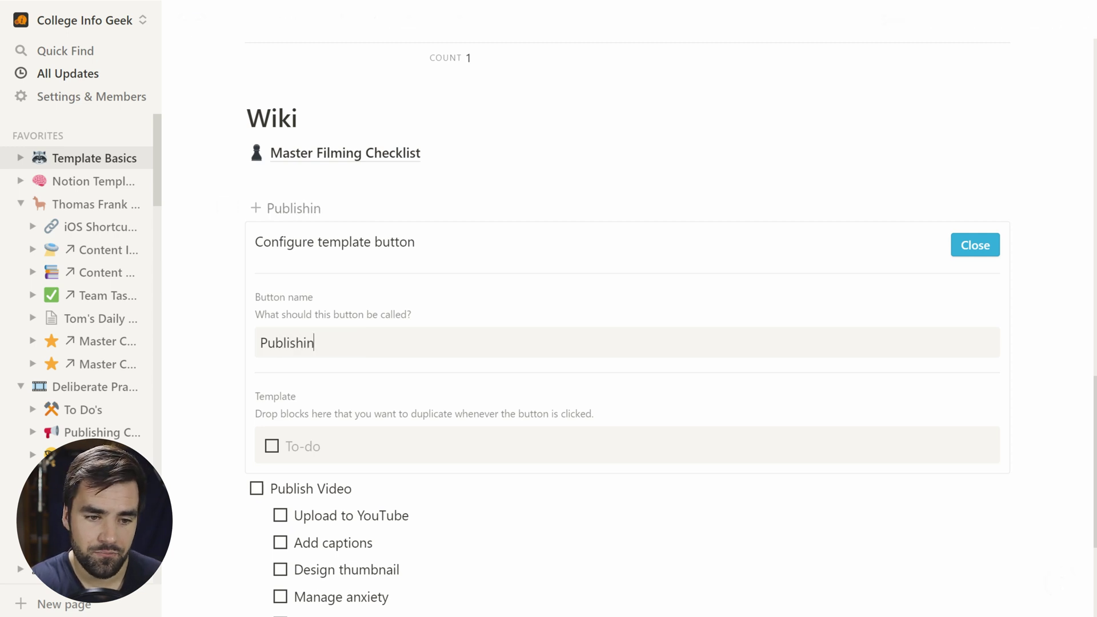
text(g Checklist)
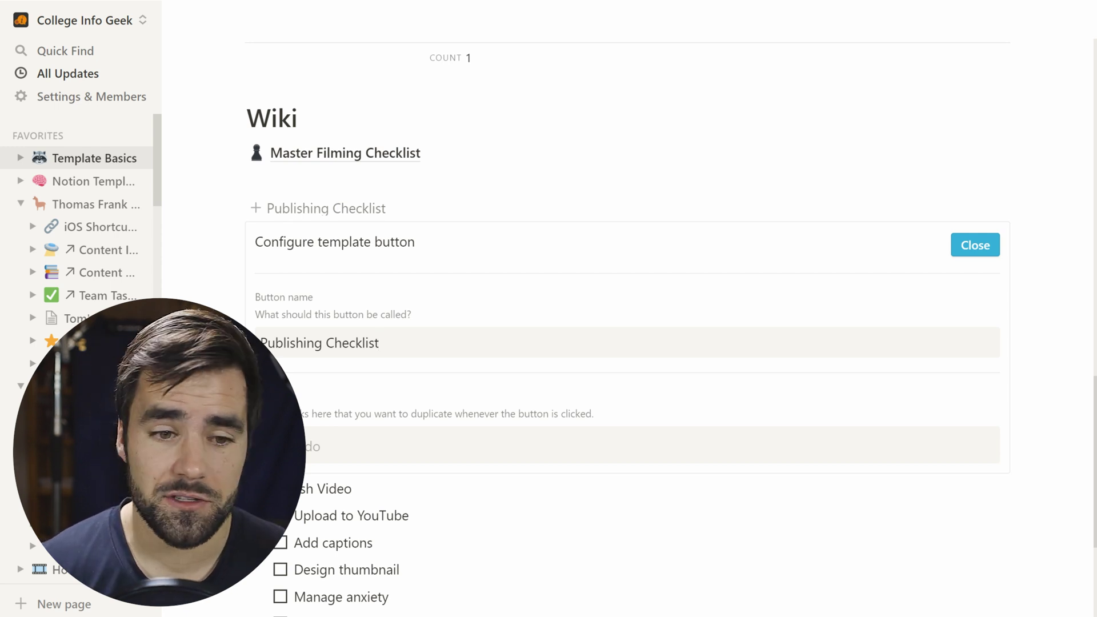
Step: Drag the Publish Video checklist into the button's template and delete the leftover empty To-do
scroll(628, 315, down, 3)
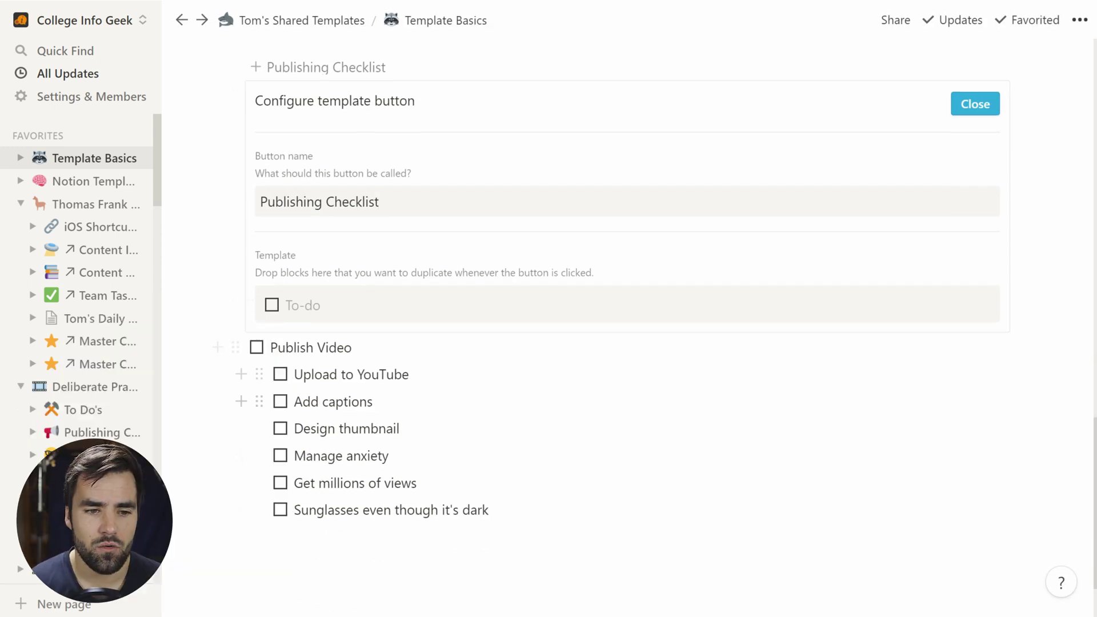
click(237, 351)
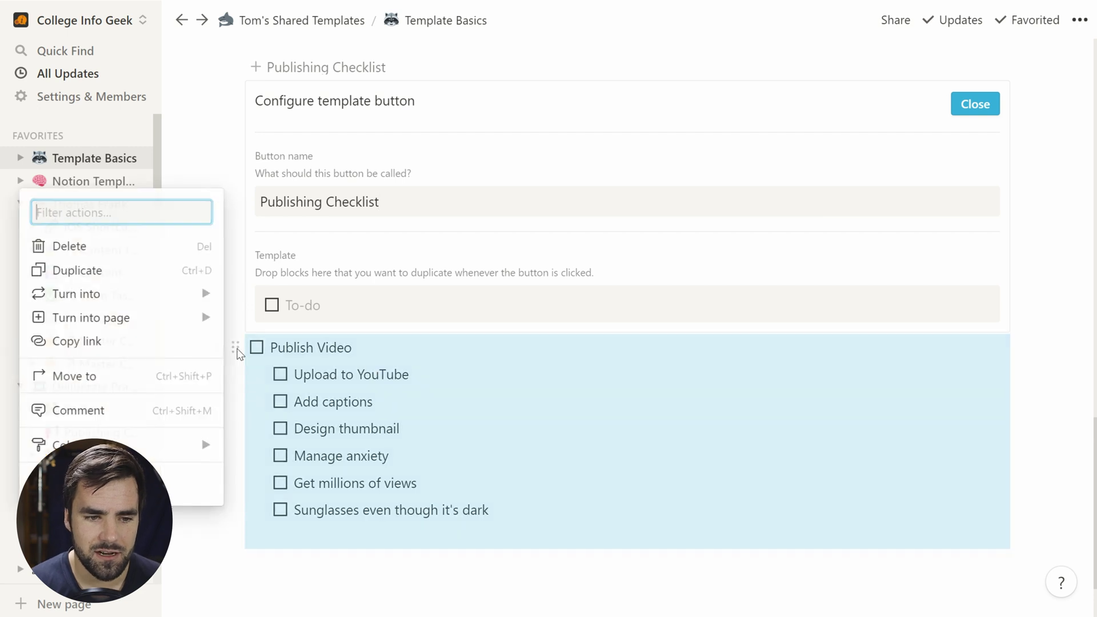
drag(234, 344, 268, 303)
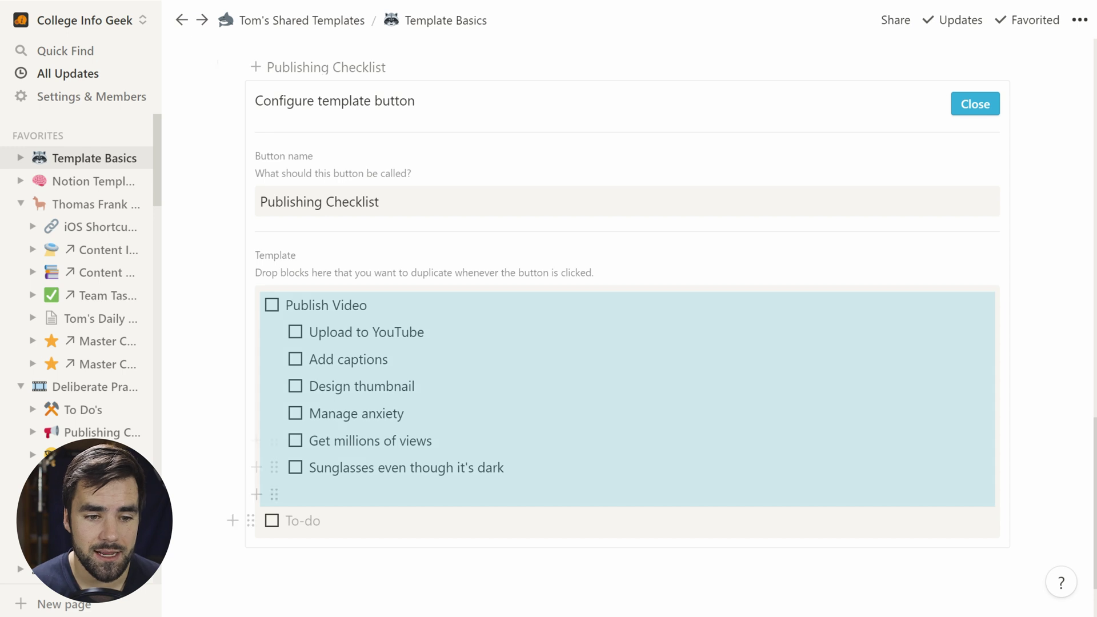
click(303, 520)
key(BackSpace)
key(BackSpace)
key(BackSpace)
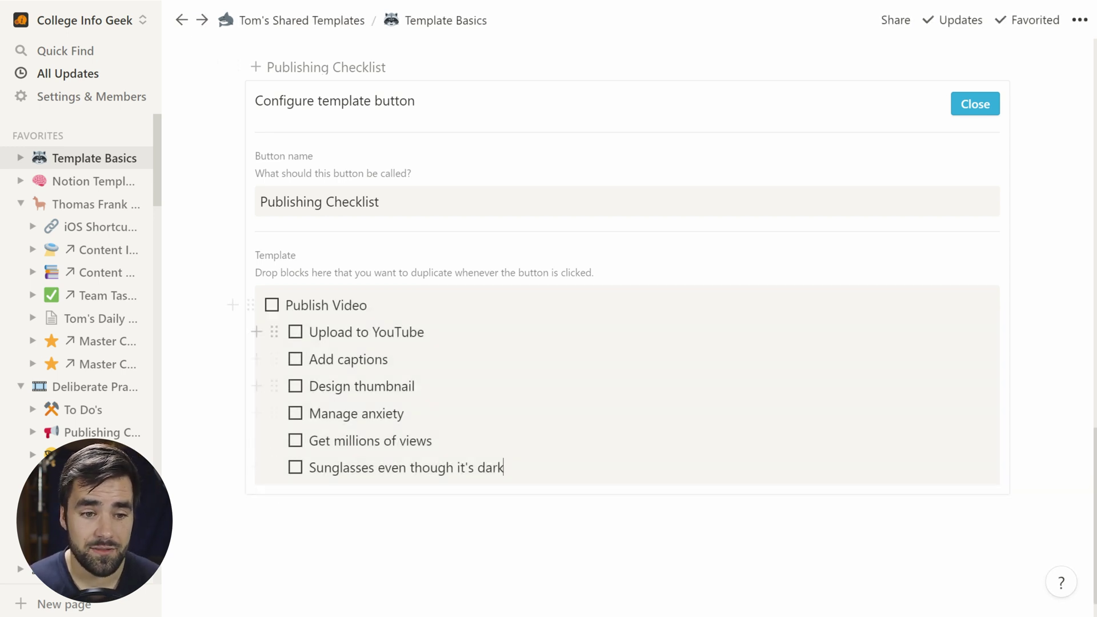
click(970, 105)
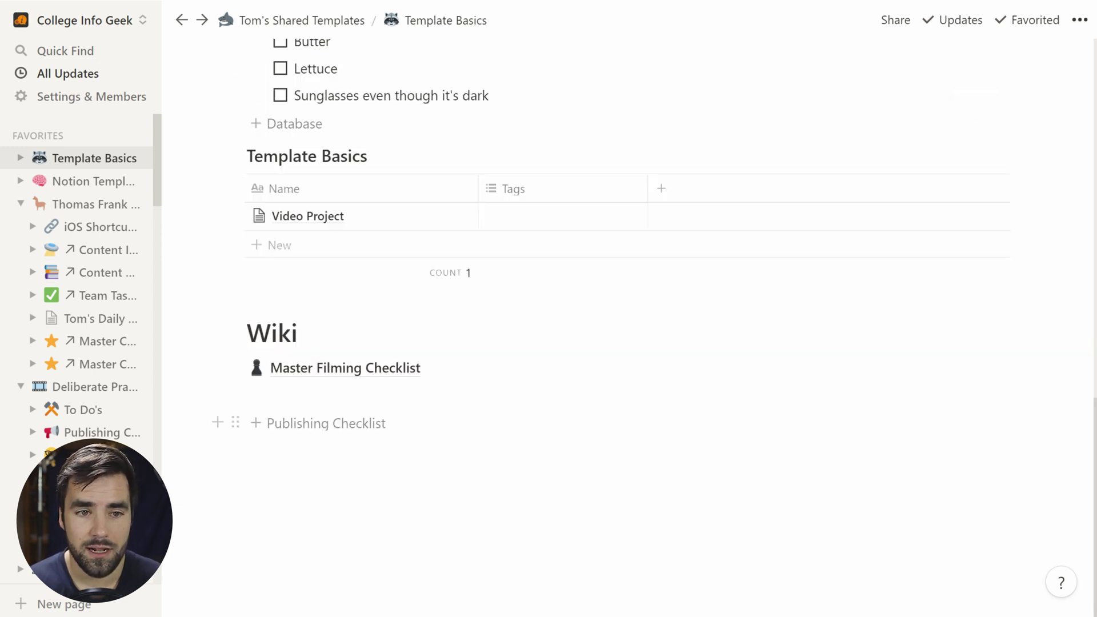
Step: Test the Publishing Checklist button by inserting a fresh Publish Video checklist
click(334, 429)
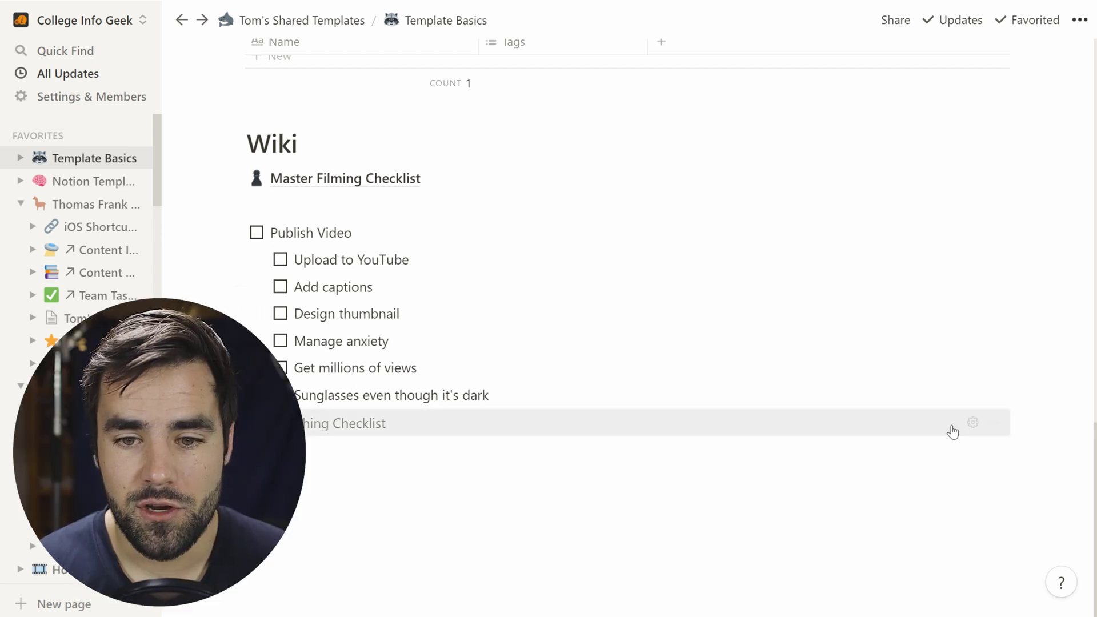
click(973, 423)
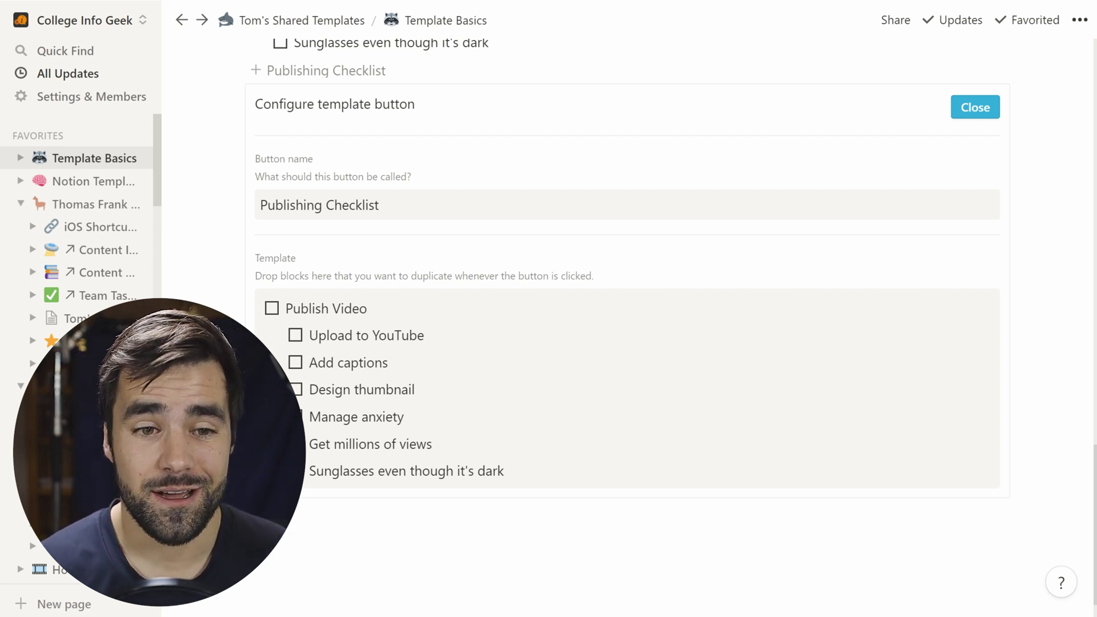
click(975, 107)
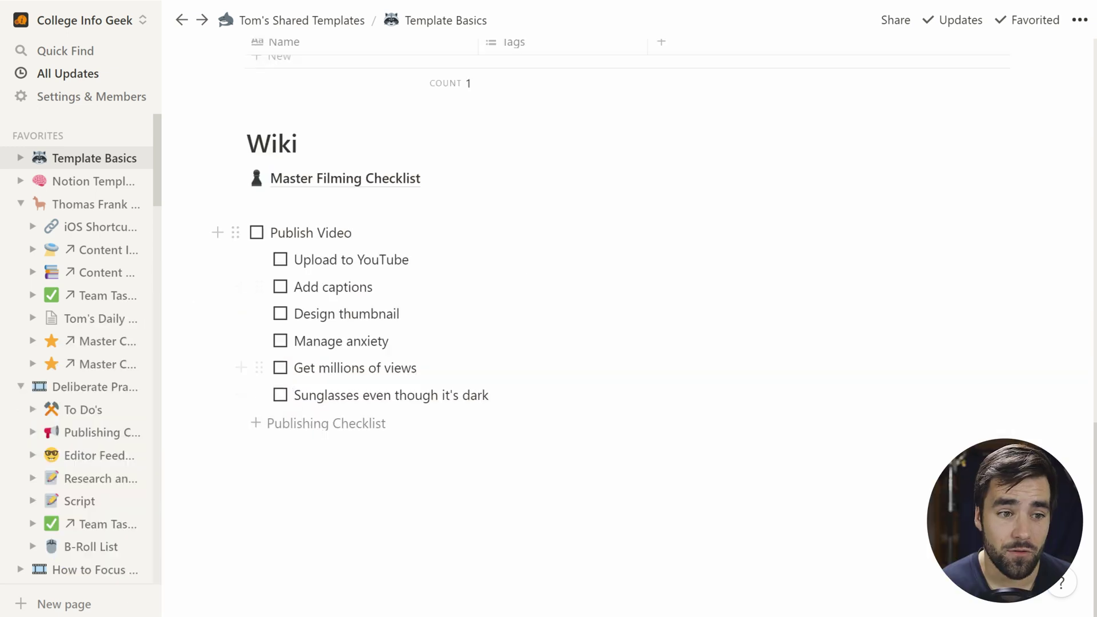
Step: Go to the Team Workspaces page from the sidebar
scroll(90, 345, down, 2)
scroll(90, 345, down, 15)
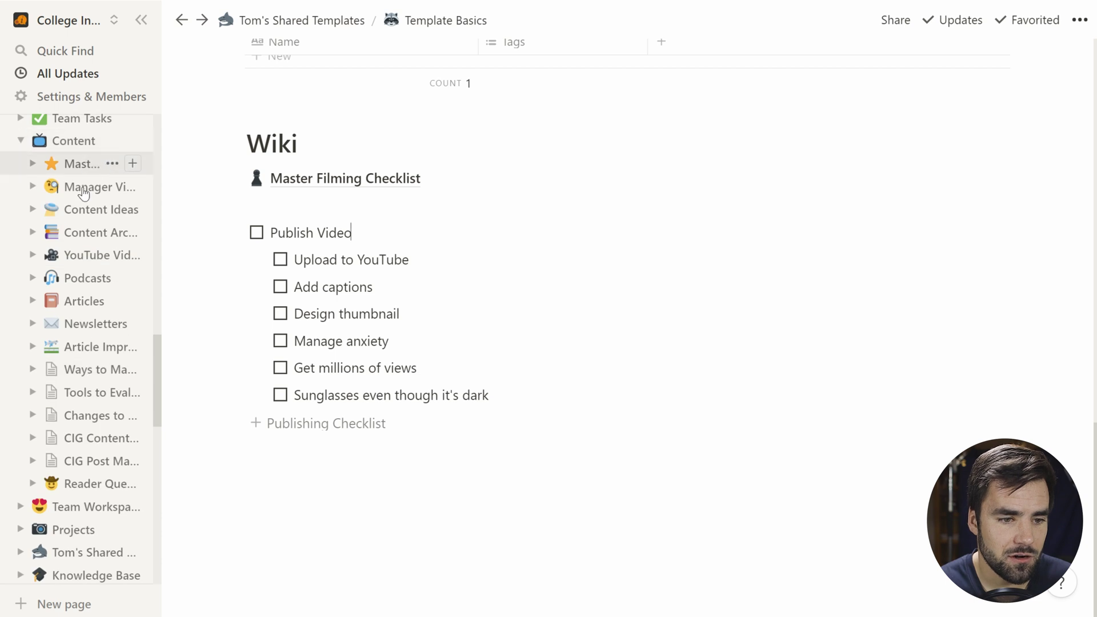
click(86, 508)
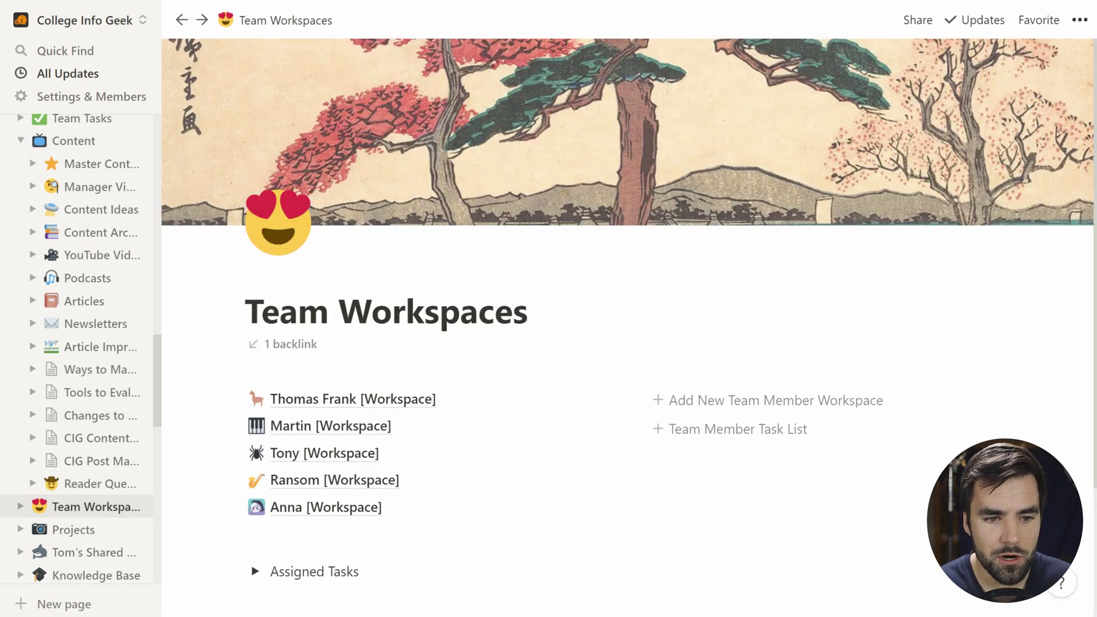
scroll(480, 421, down, 3)
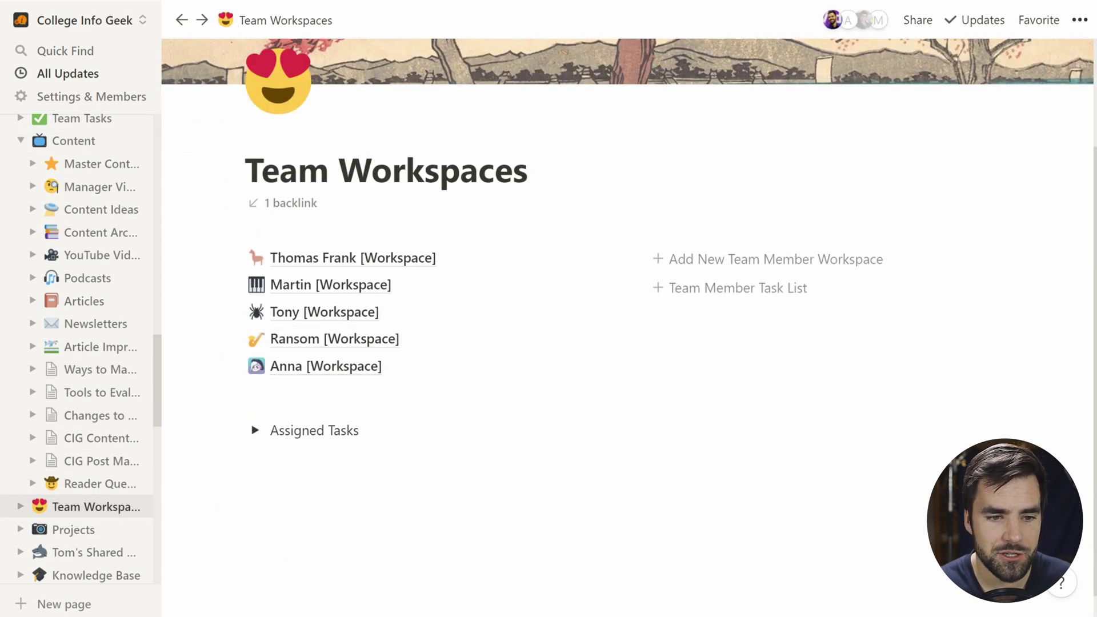
click(326, 259)
scroll(663, 428, down, 4)
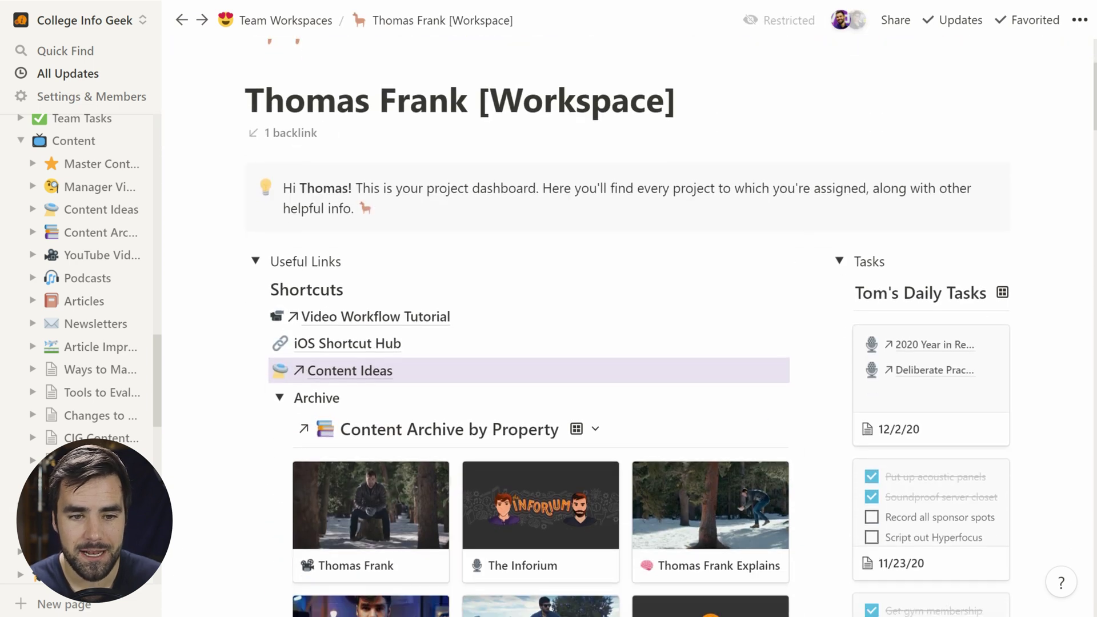
scroll(663, 428, down, 3)
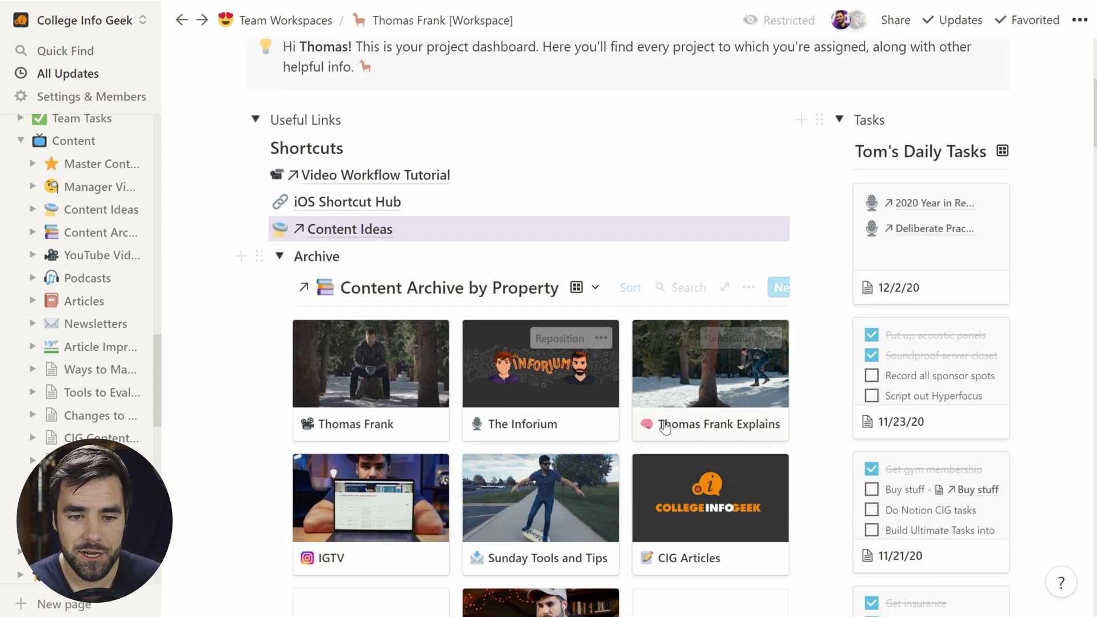
scroll(662, 423, down, 12)
scroll(397, 279, up, 15)
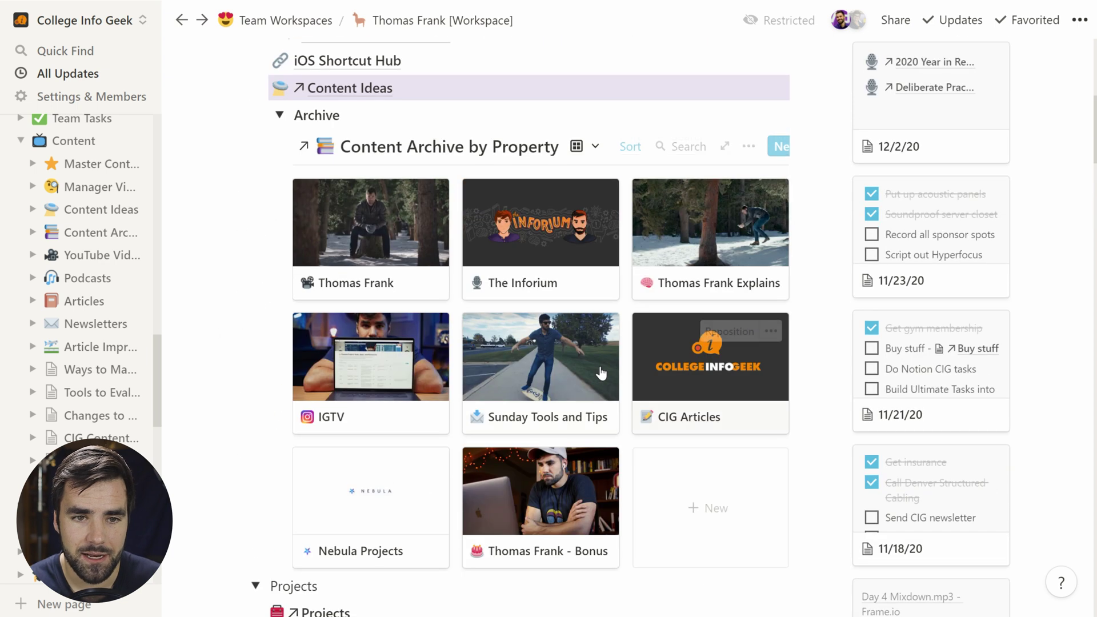
click(282, 25)
scroll(457, 309, down, 2)
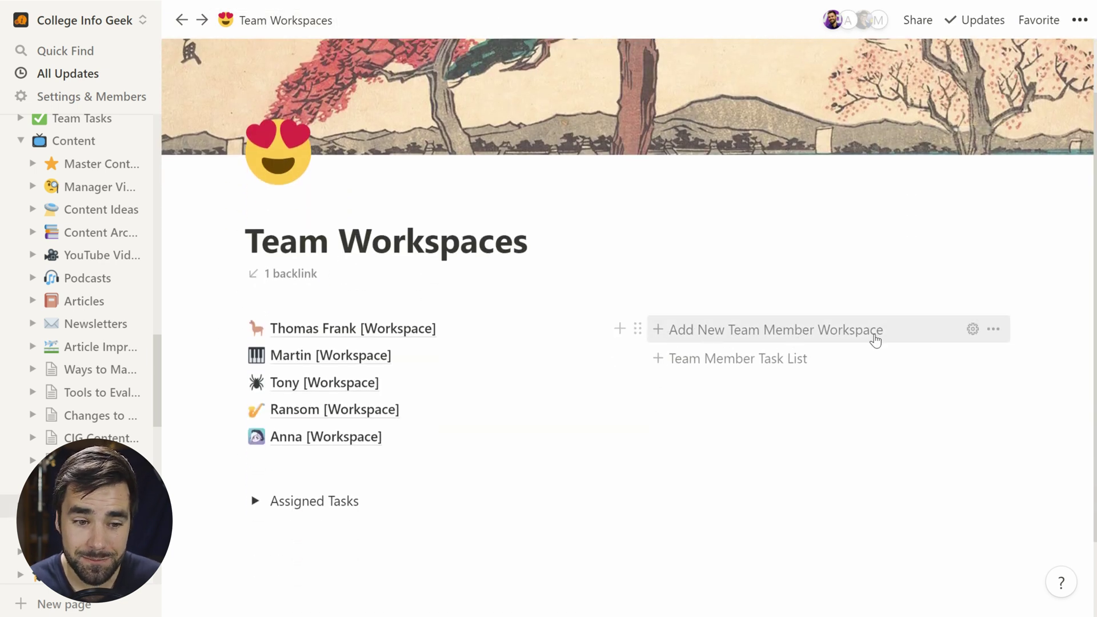
click(972, 331)
Step: Browse the Buckaroo [Workspace] template page and its Useful Links, then return to Team Workspaces
scroll(893, 355, down, 5)
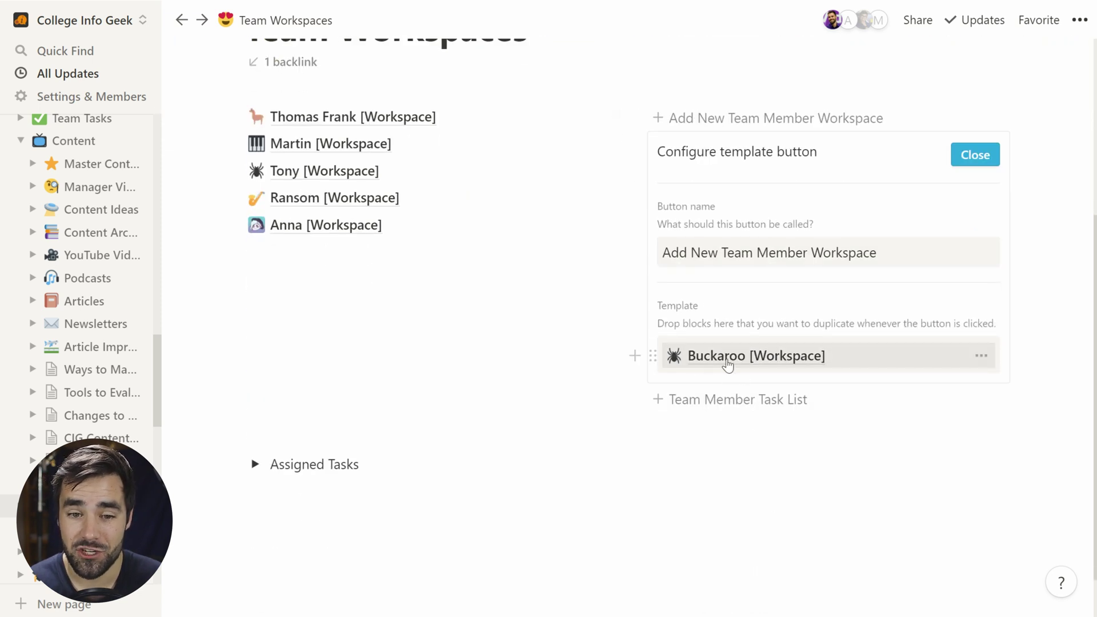
click(713, 358)
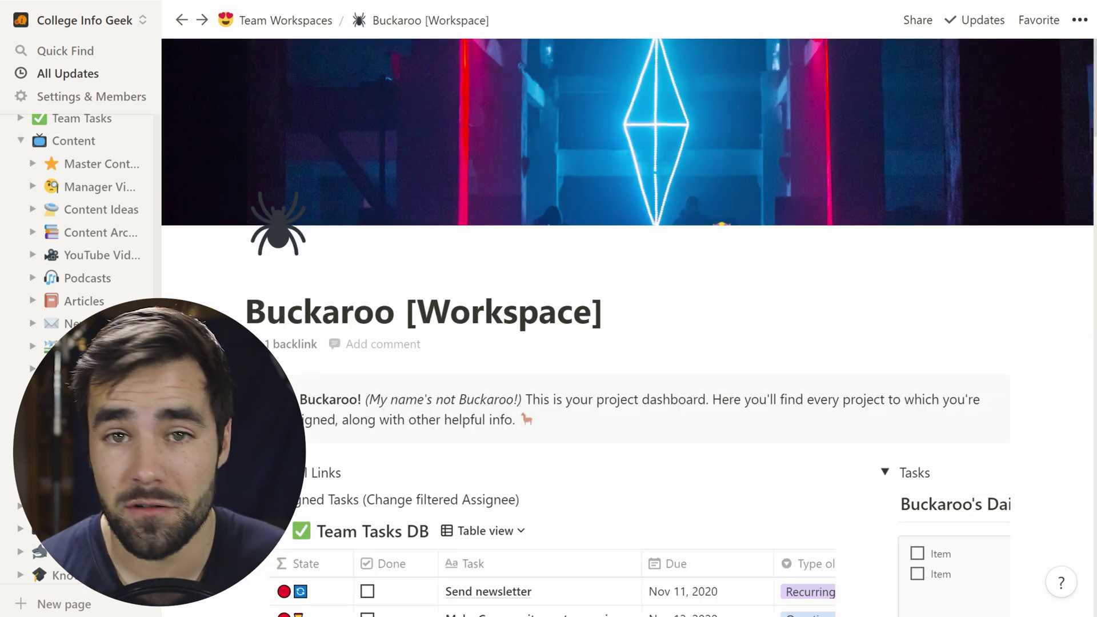
scroll(852, 286, down, 5)
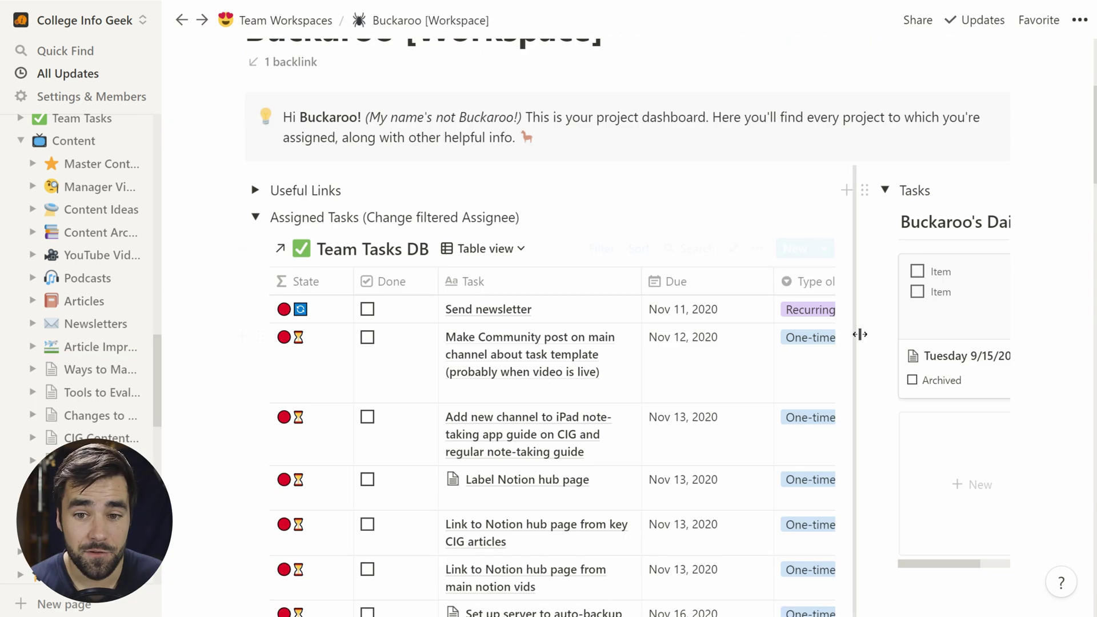
scroll(531, 348, down, 3)
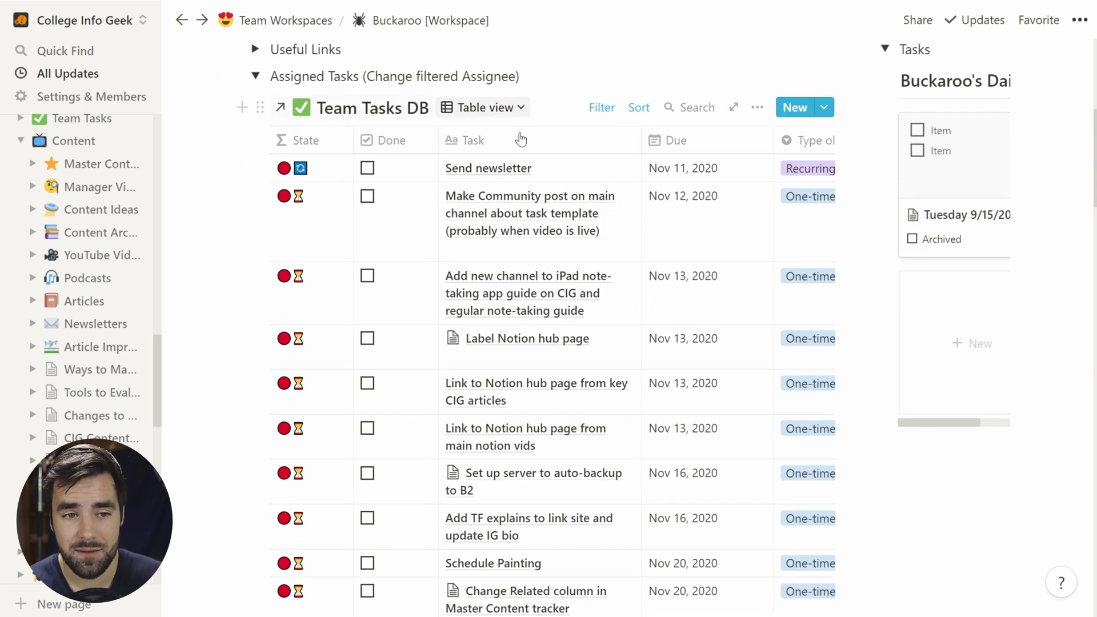
scroll(552, 176, up, 1)
click(255, 115)
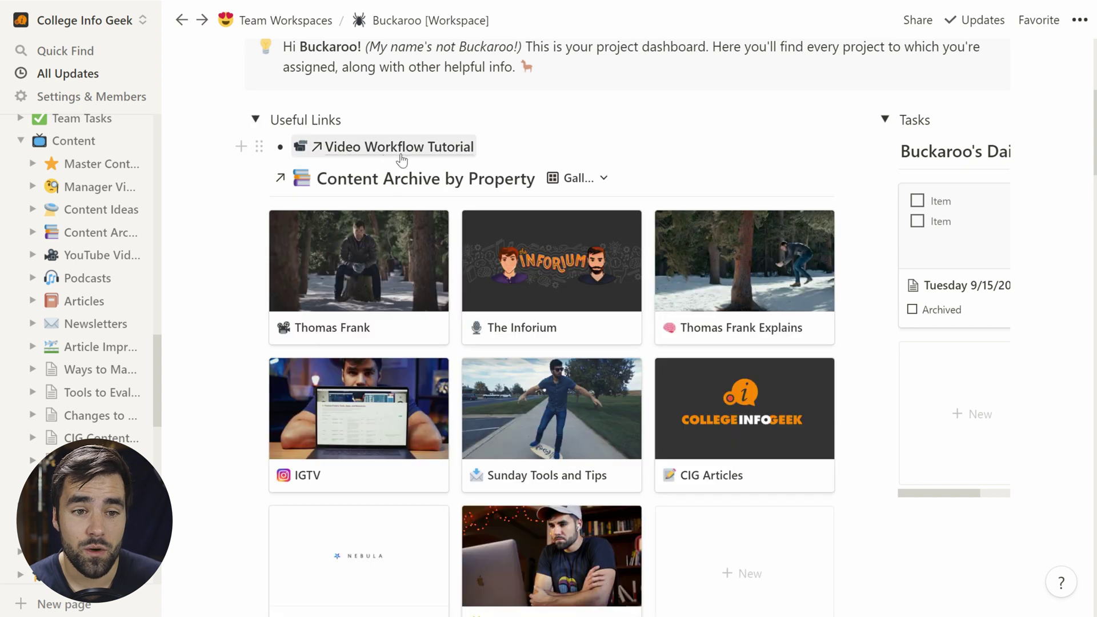
click(255, 119)
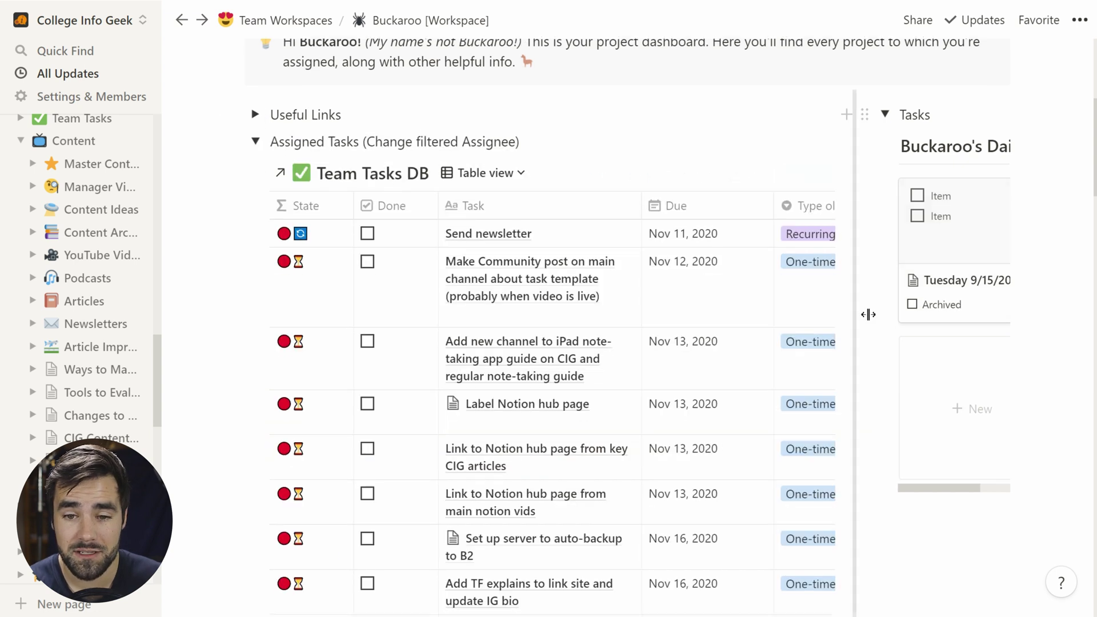
scroll(869, 313, down, 10)
scroll(832, 225, up, 4)
scroll(832, 225, down, 10)
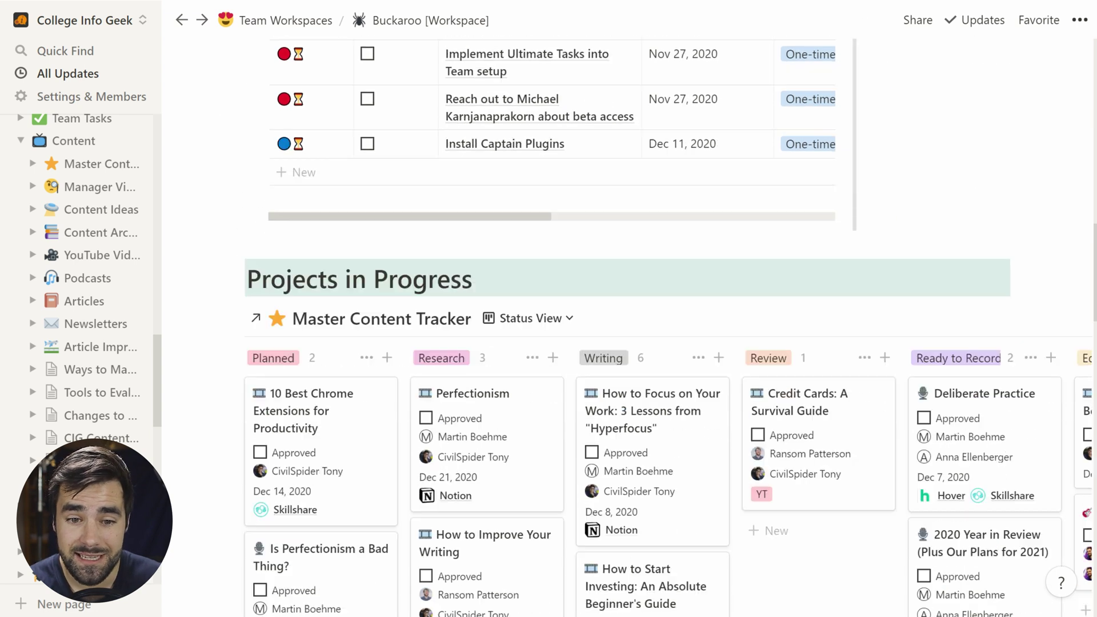
scroll(294, 332, up, 15)
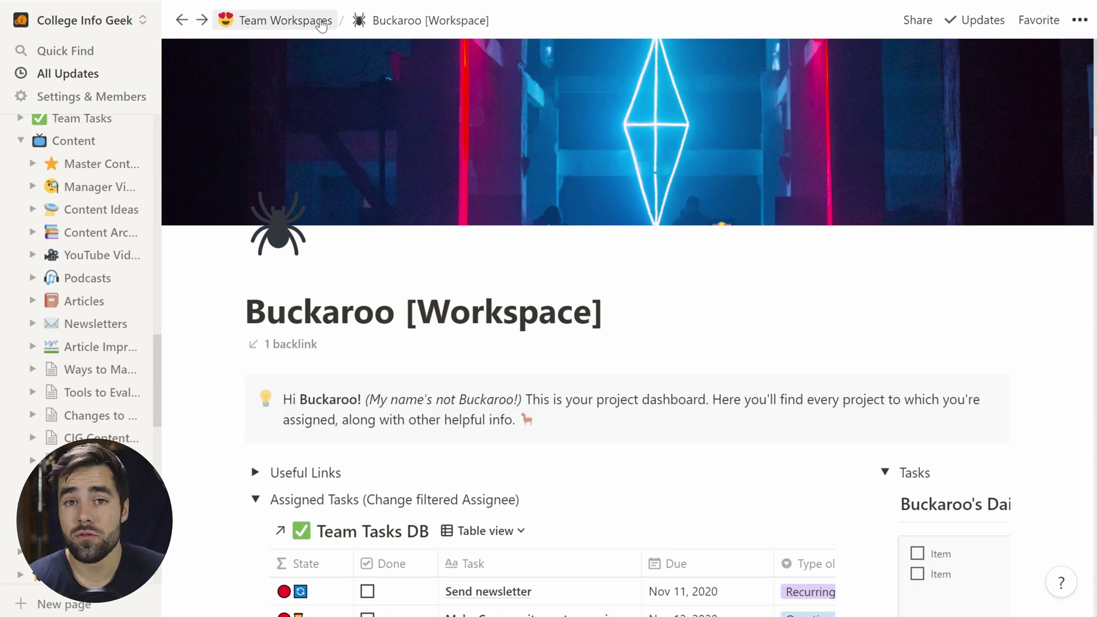
click(322, 23)
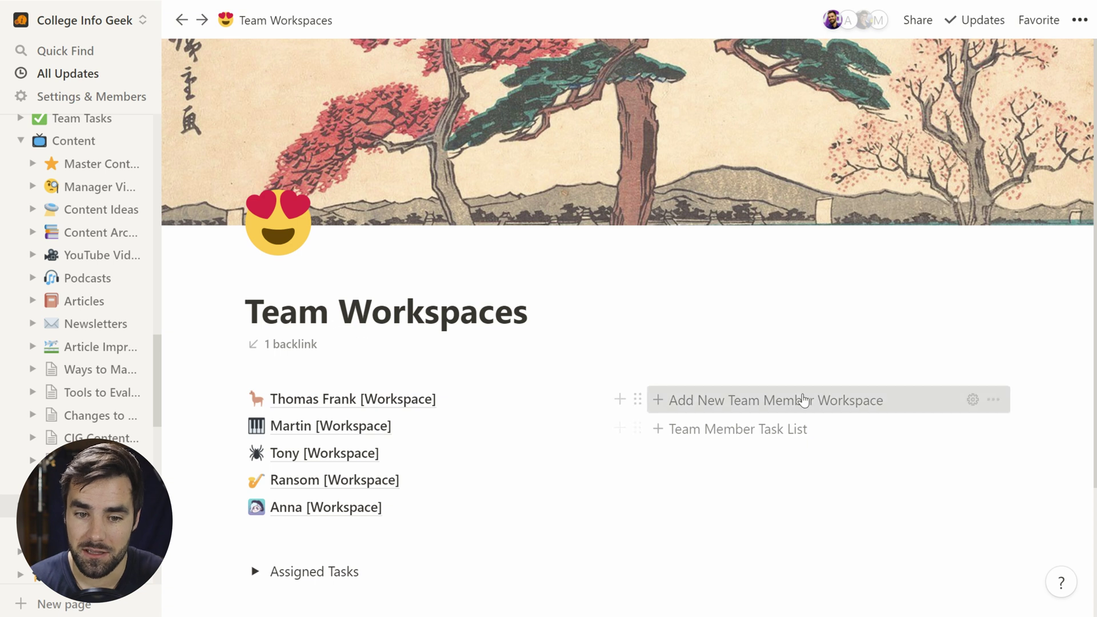
Step: Create a member workspace with Add New Team Member Workspace and open the new Buckaroo [Workspace] page
click(804, 401)
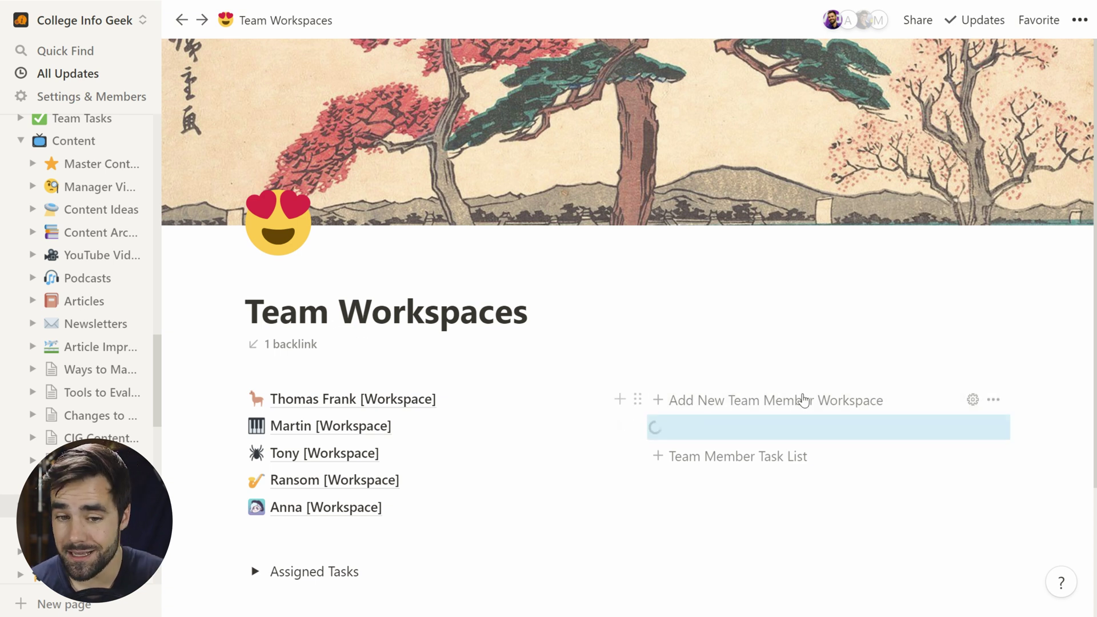
click(800, 426)
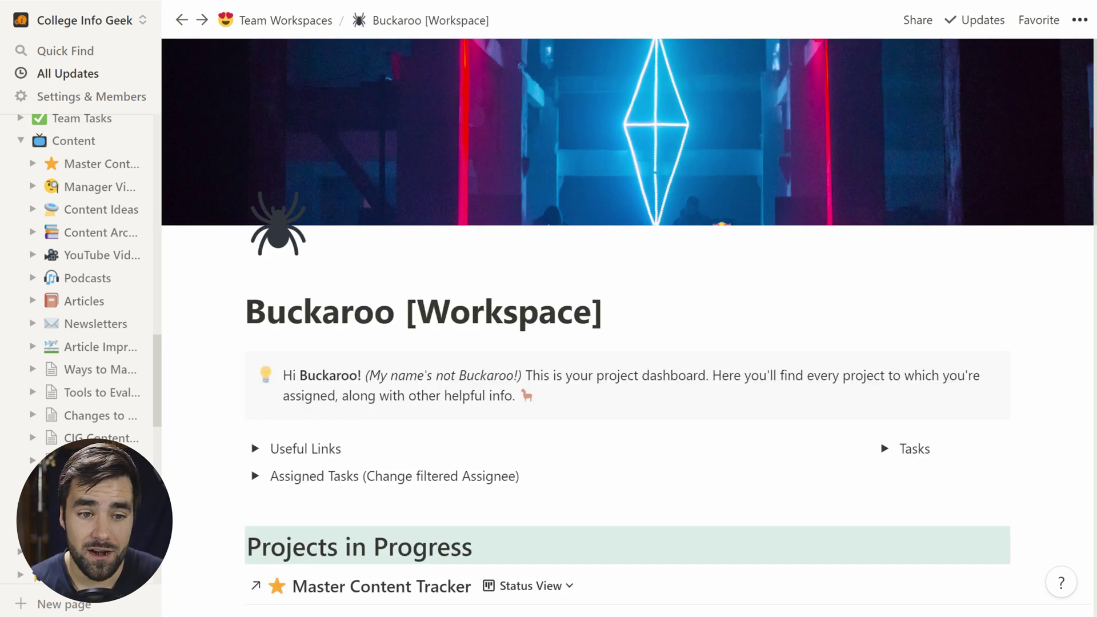
scroll(641, 414, down, 10)
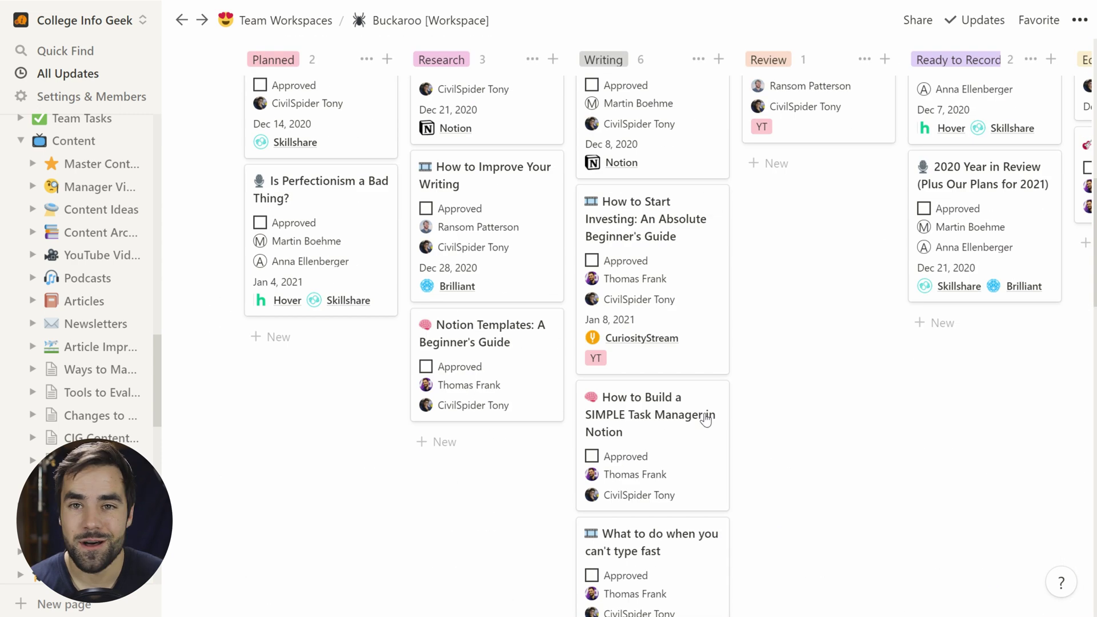
scroll(706, 419, up, 2)
scroll(705, 420, up, 5)
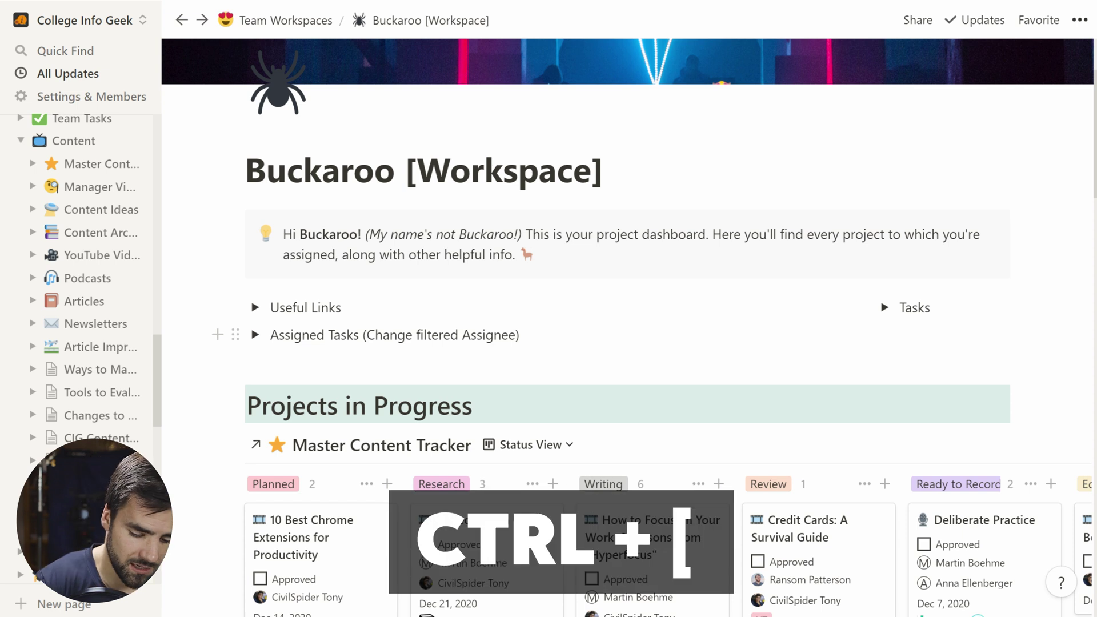
key(ctrl+[)
key(ctrl+])
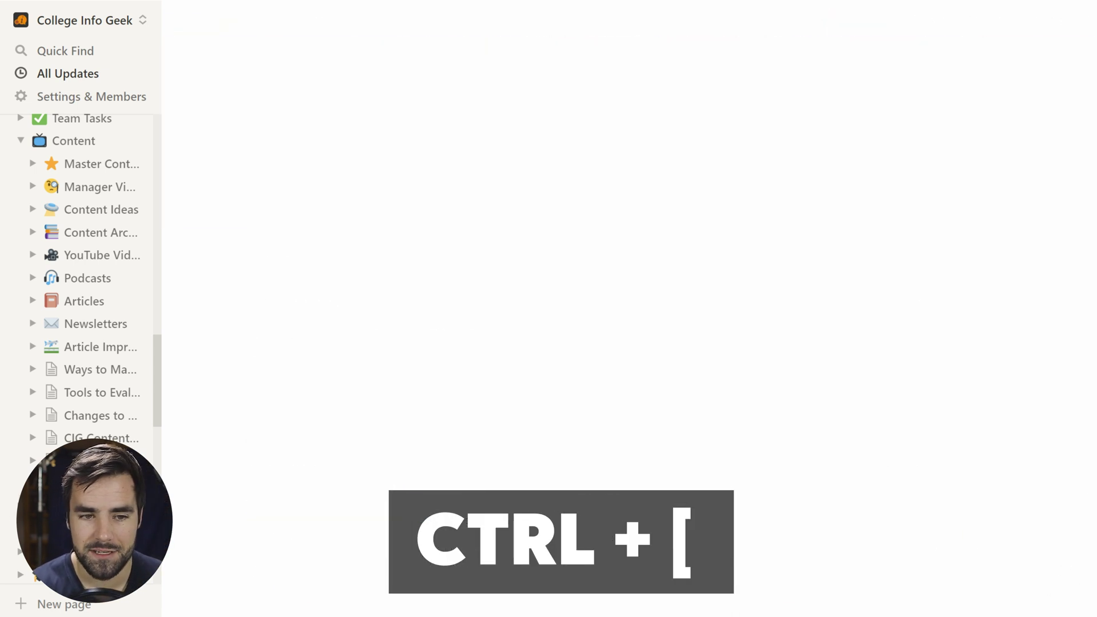
key(ctrl+[)
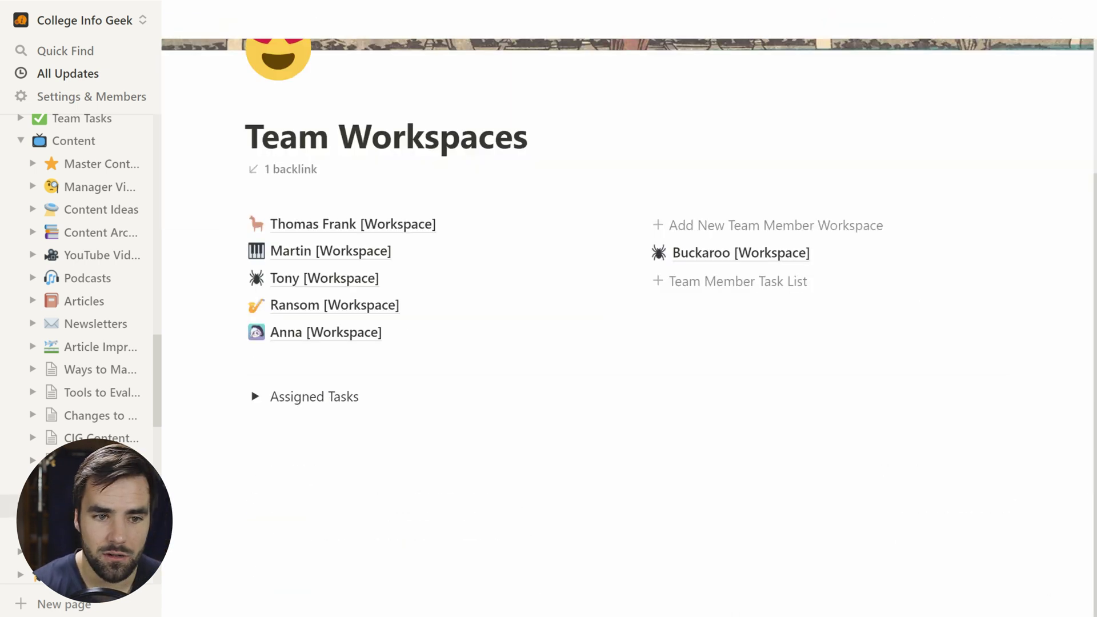
key(ctrl+[)
key(ctrl+])
key(ctrl+])
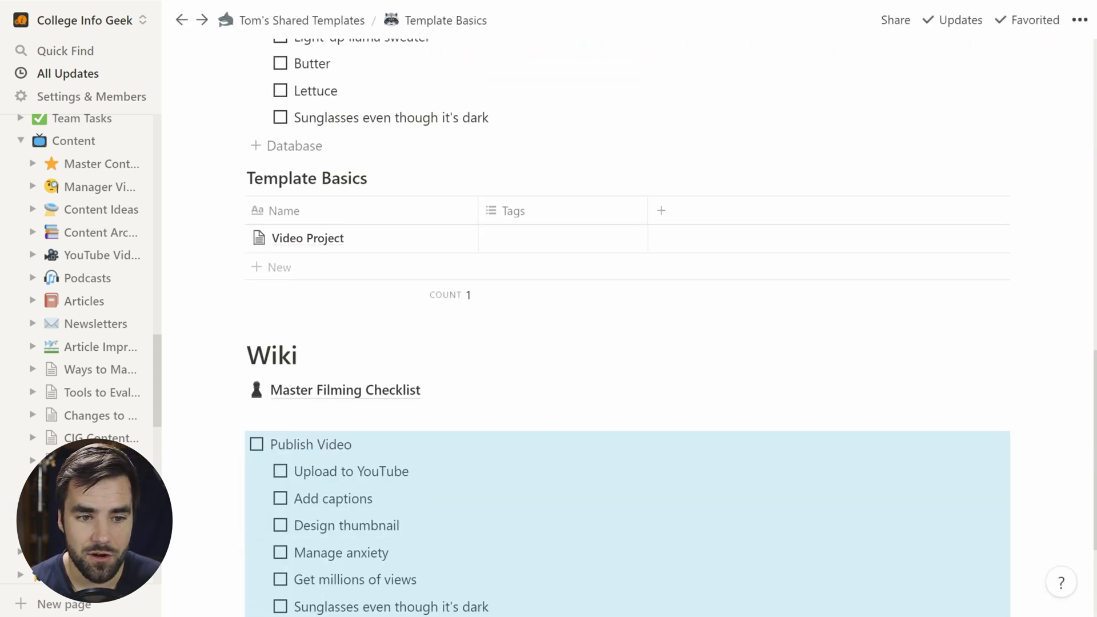
scroll(526, 505, up, 4)
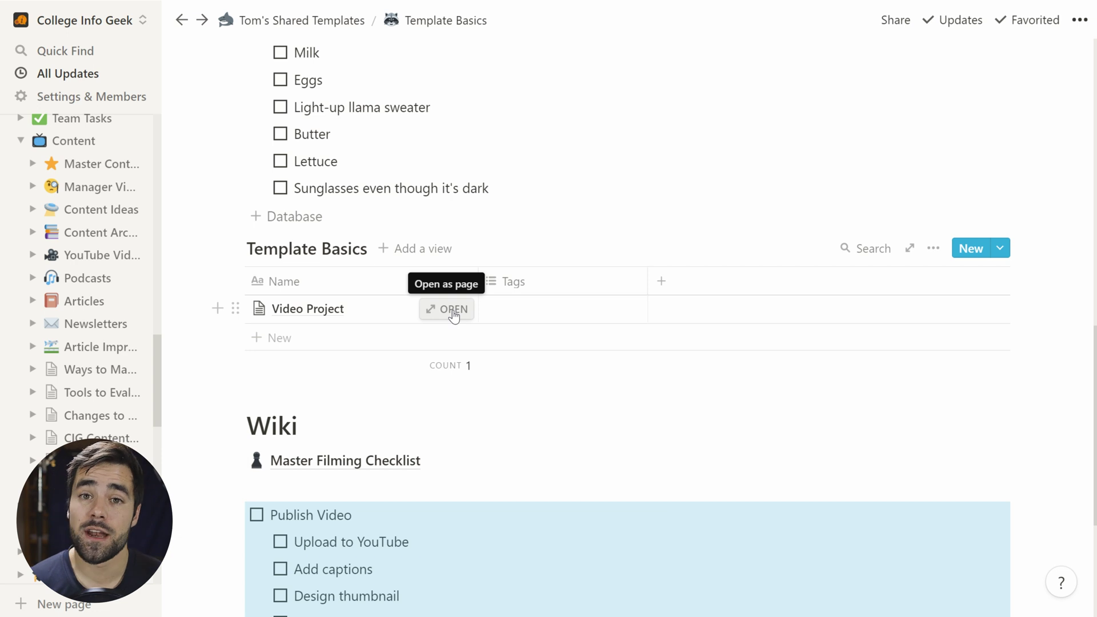
click(453, 312)
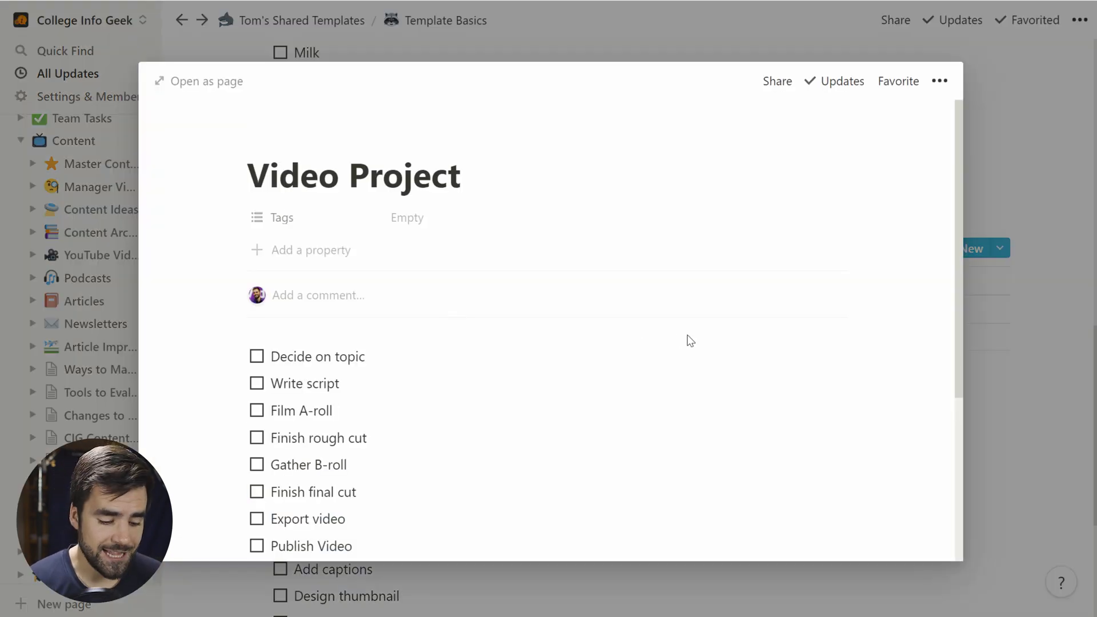
scroll(319, 388, down, 3)
scroll(358, 374, down, 2)
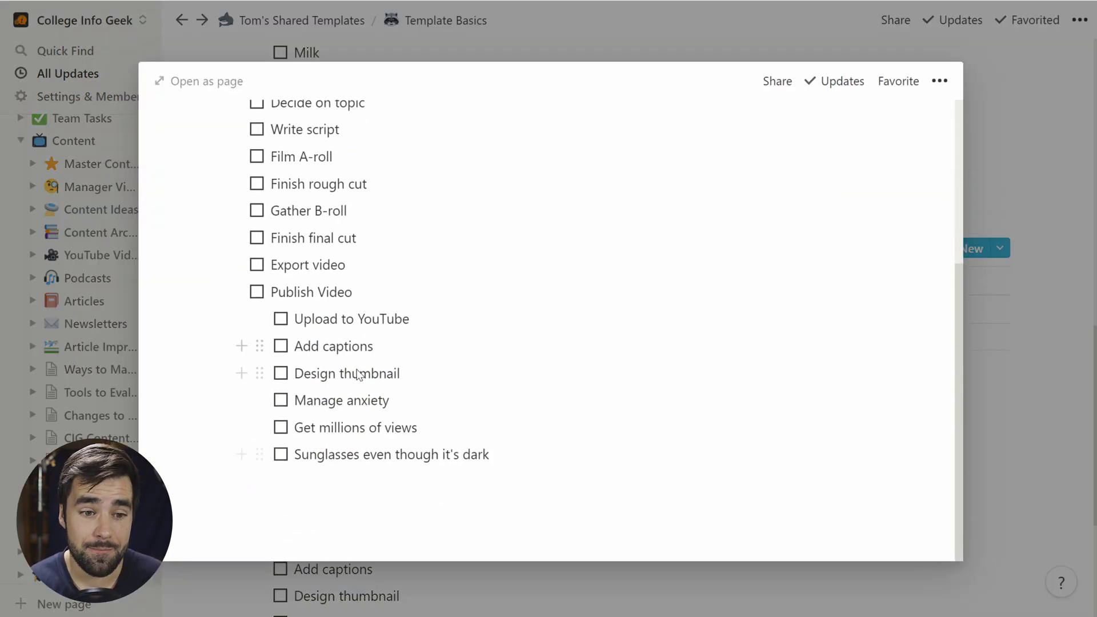
scroll(323, 231, up, 3)
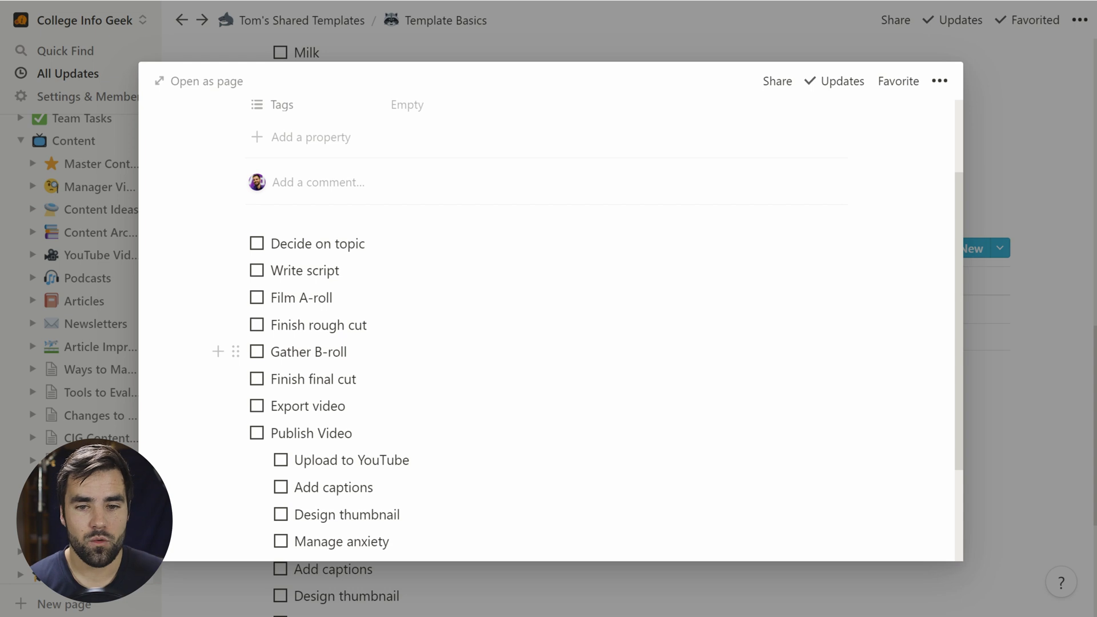
click(1087, 421)
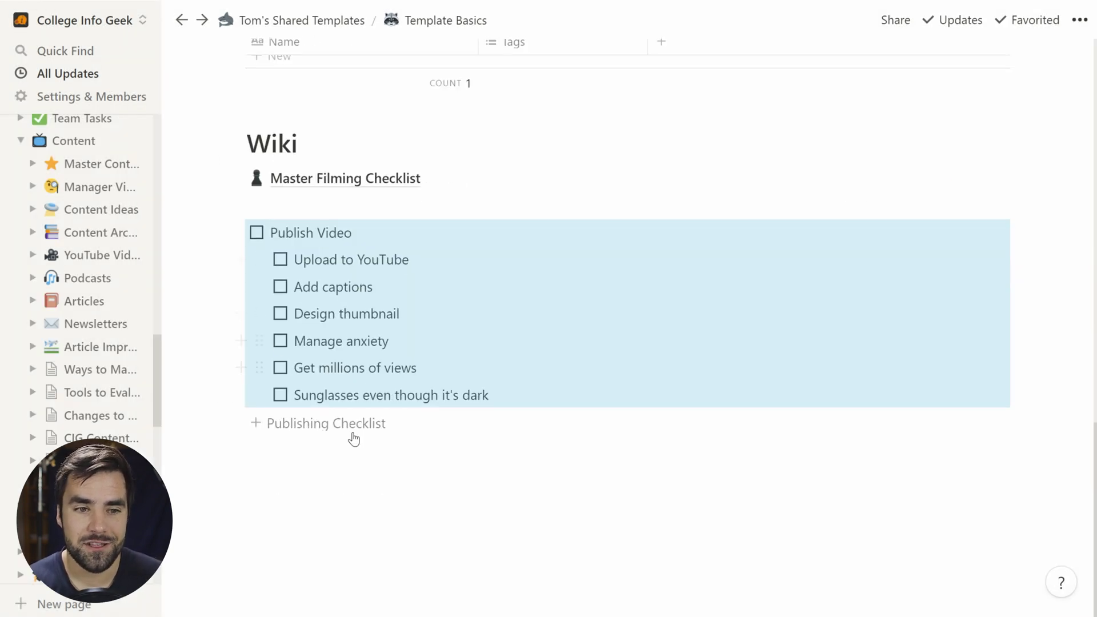
scroll(354, 439, up, 5)
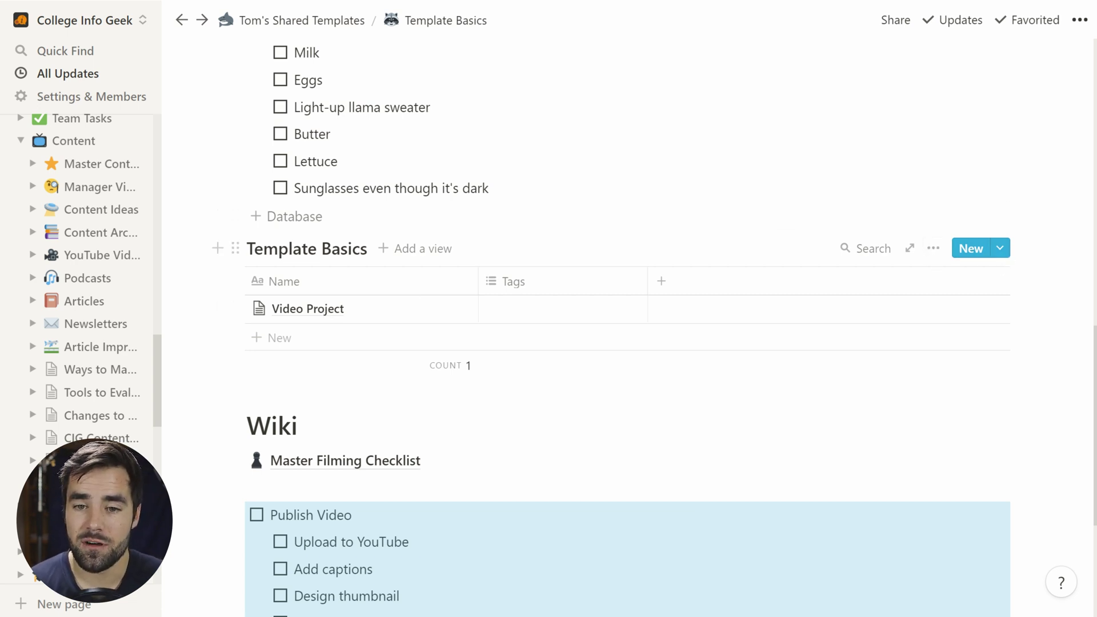
Step: Start a new Template Basics database template titled 'Video Project Template'
click(1001, 251)
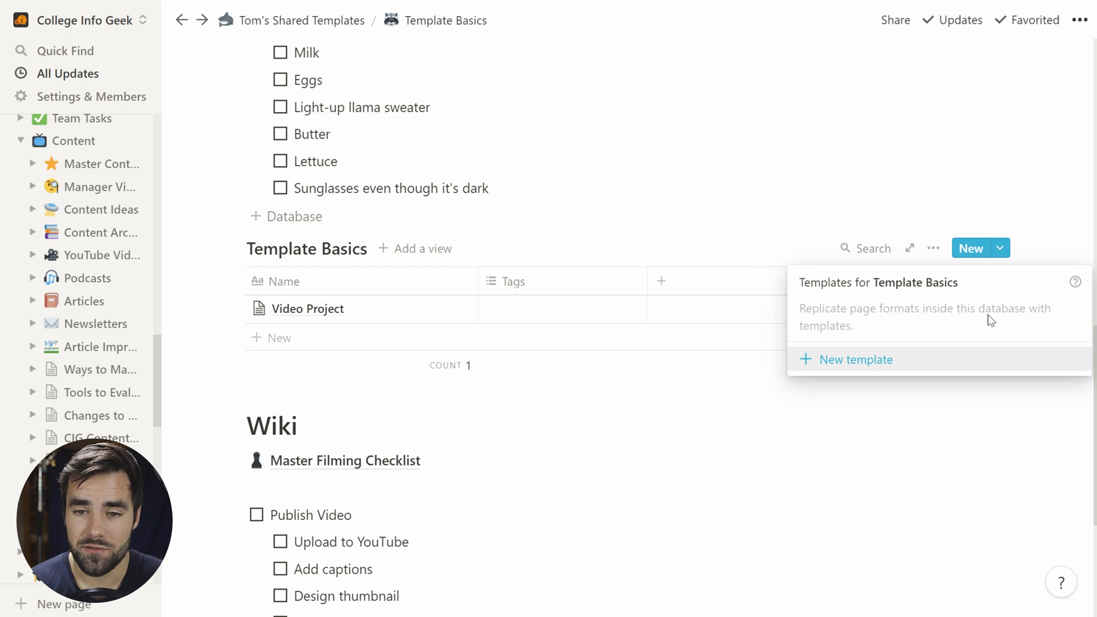
key(Escape)
click(932, 248)
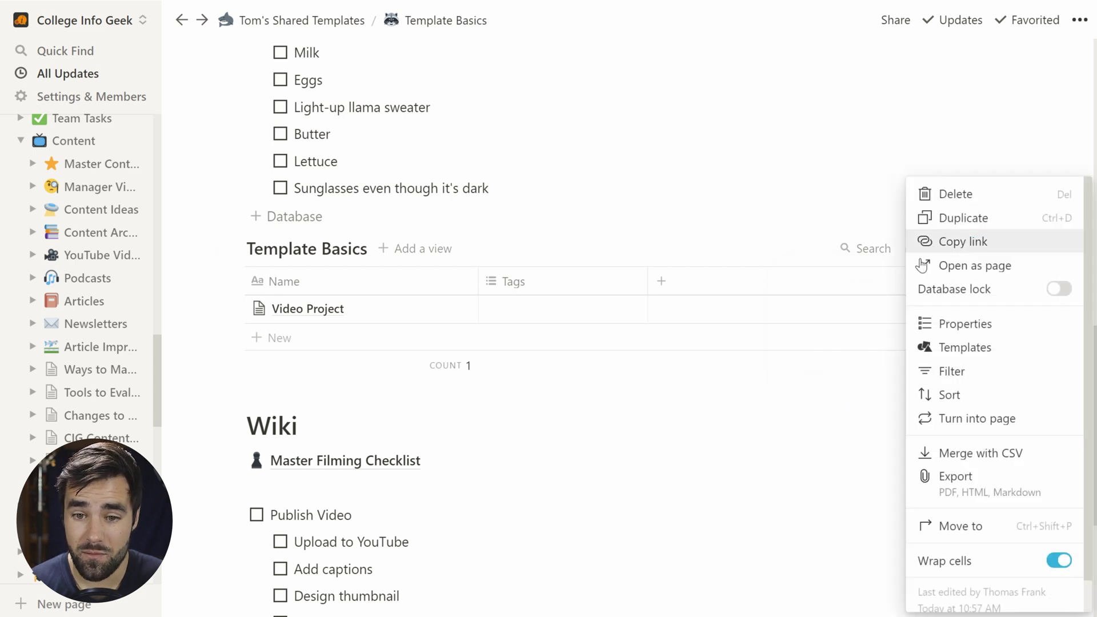
click(967, 348)
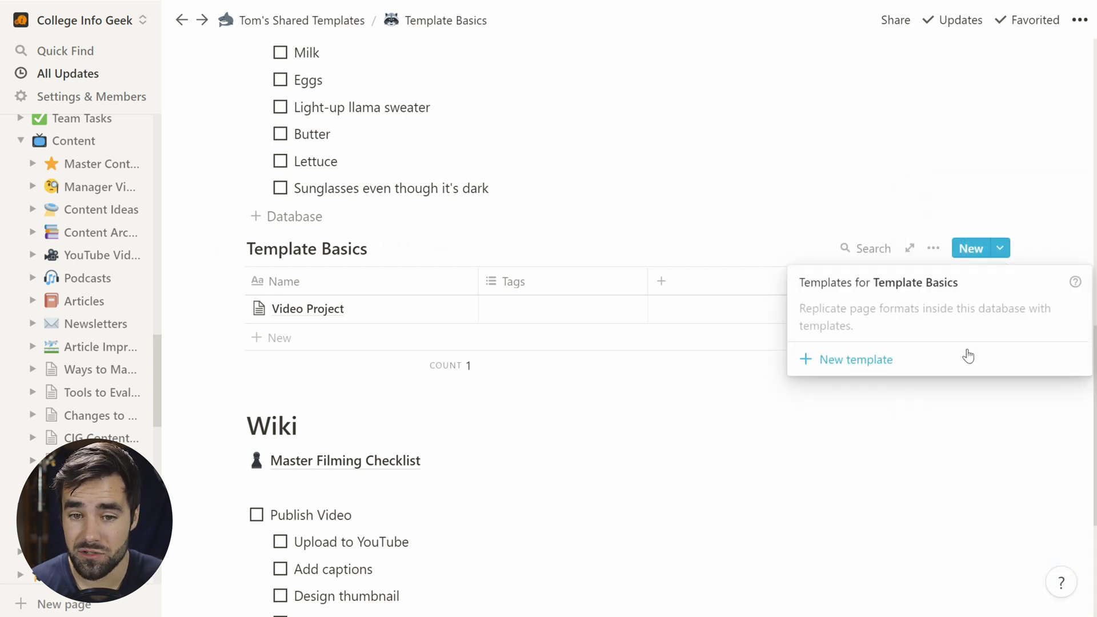
click(832, 357)
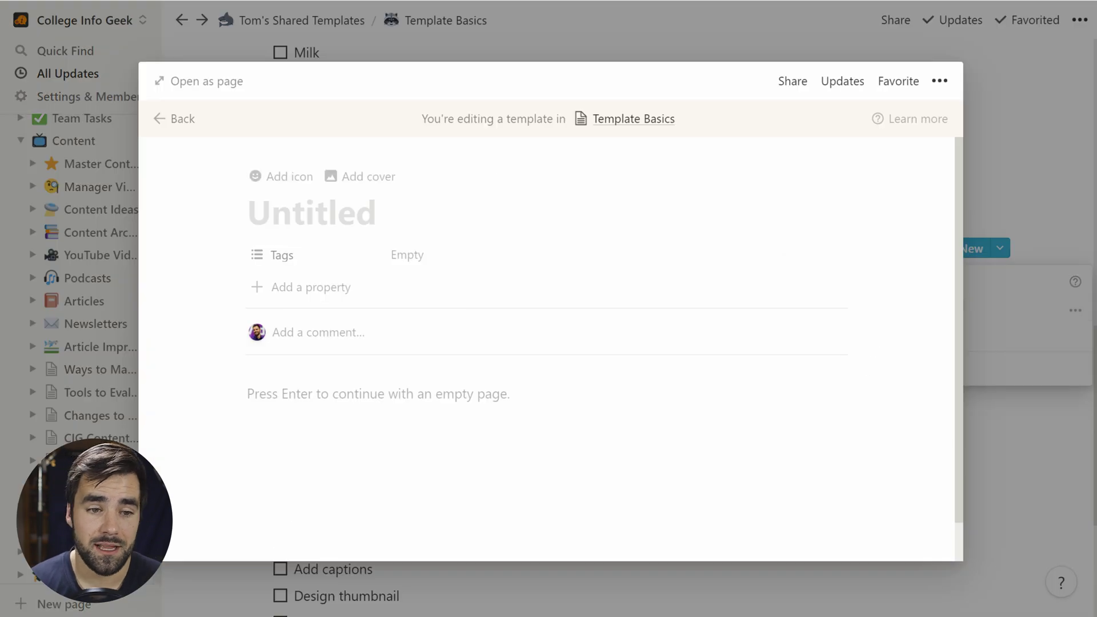
text(Video Proj)
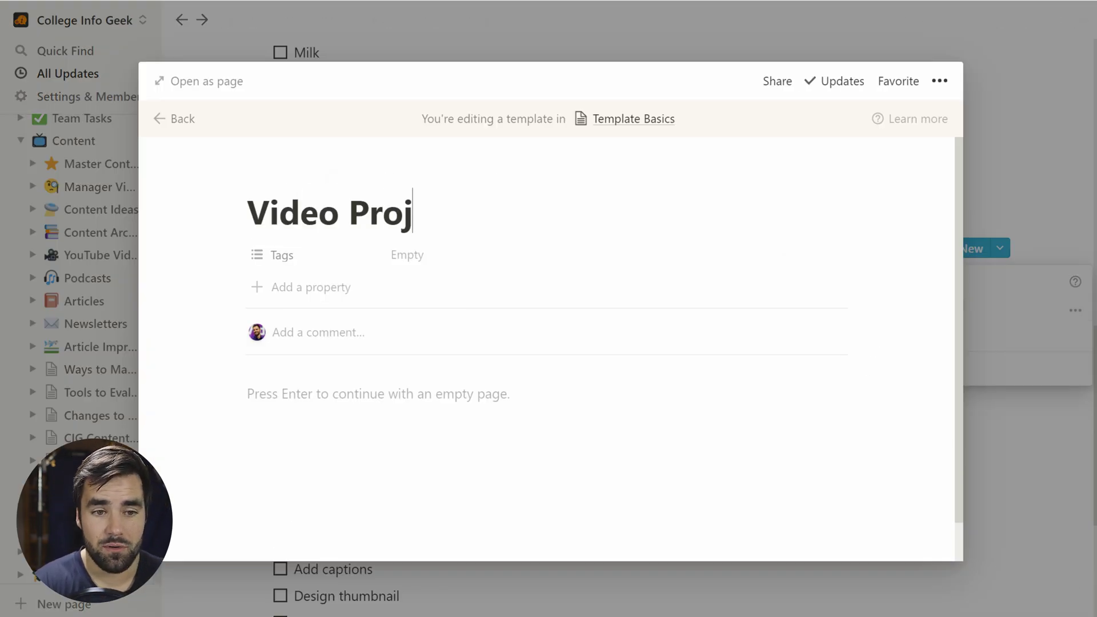
text(ect Template)
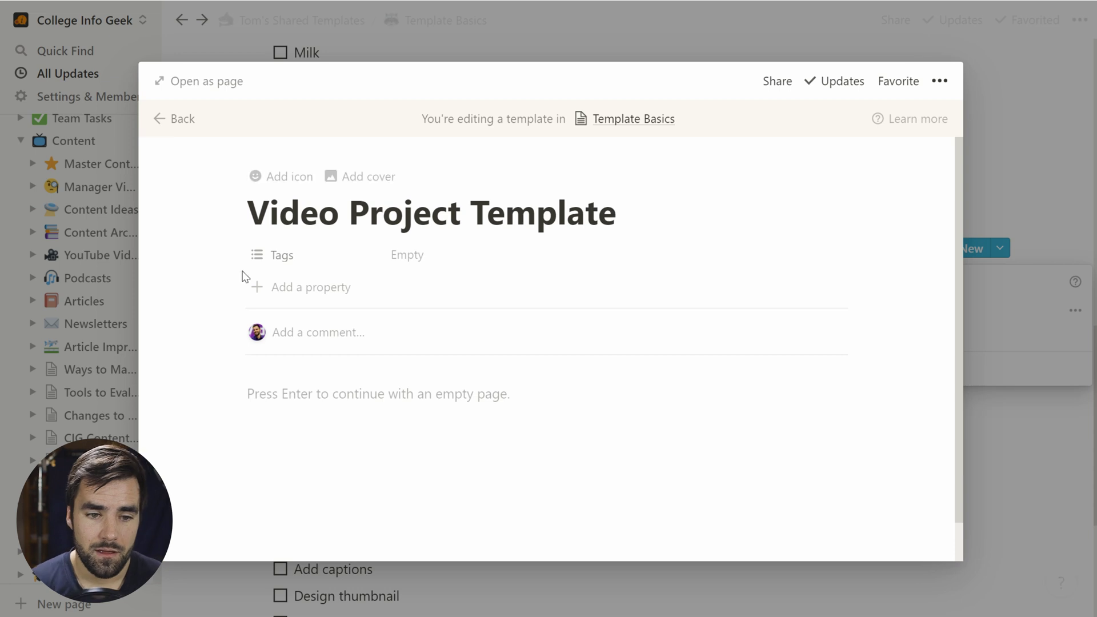
key(Return)
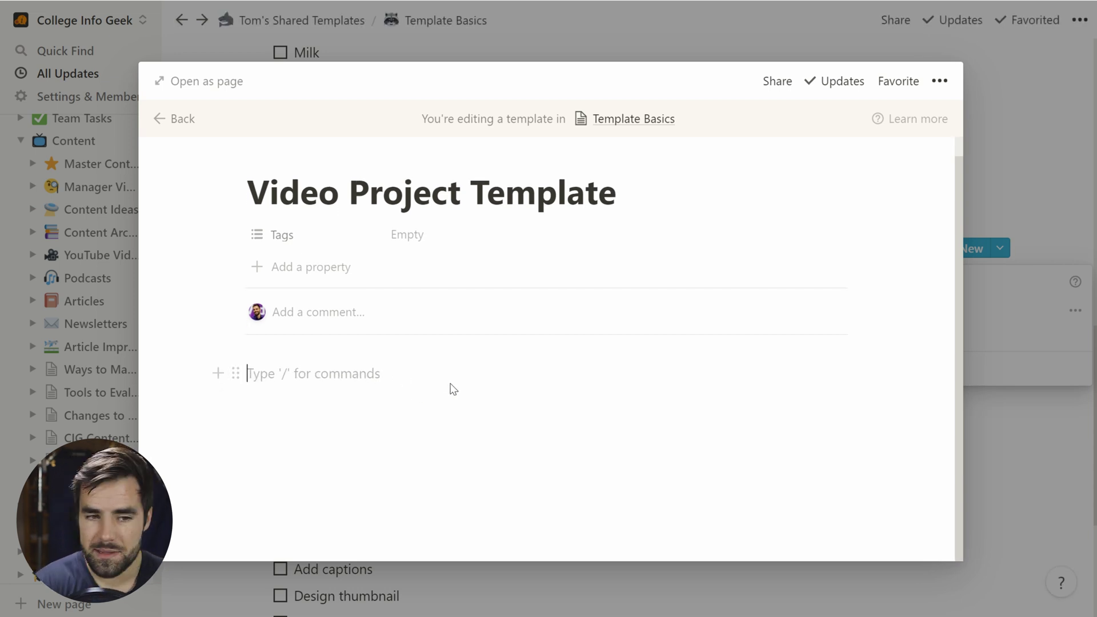
Step: Add a Titles toggle containing an empty bullet
text(>)
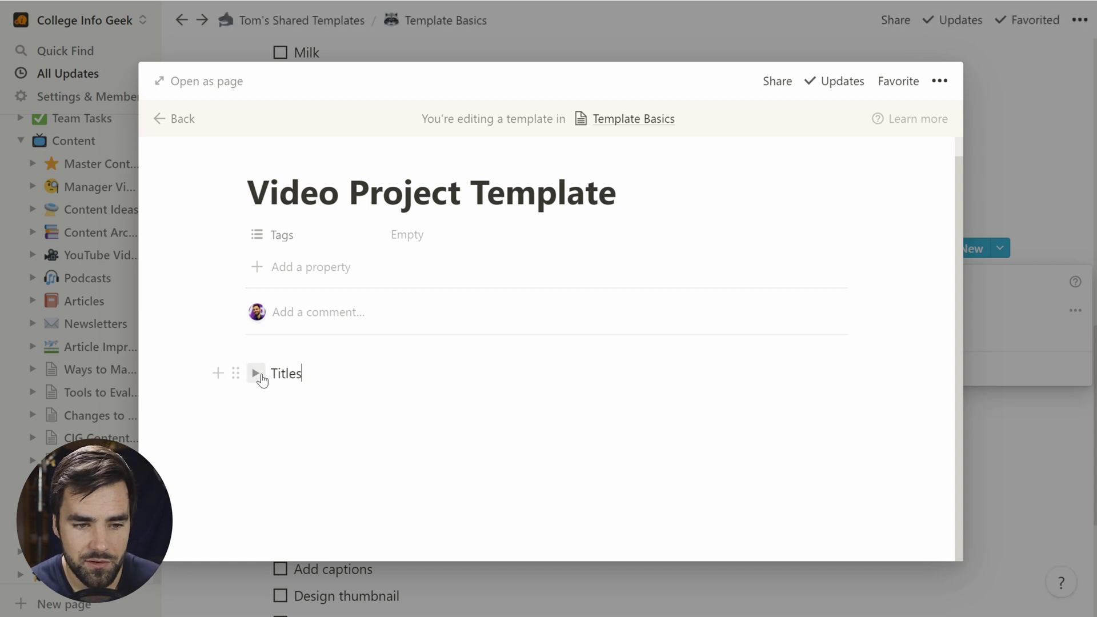
click(256, 373)
click(298, 397)
text(-)
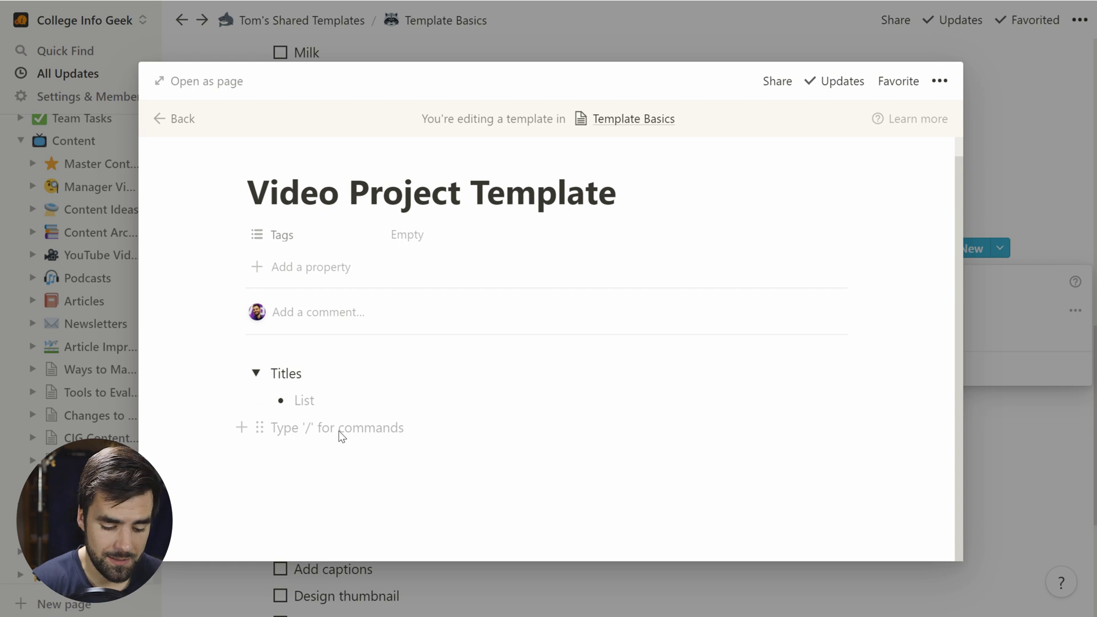
key(shift+Tab)
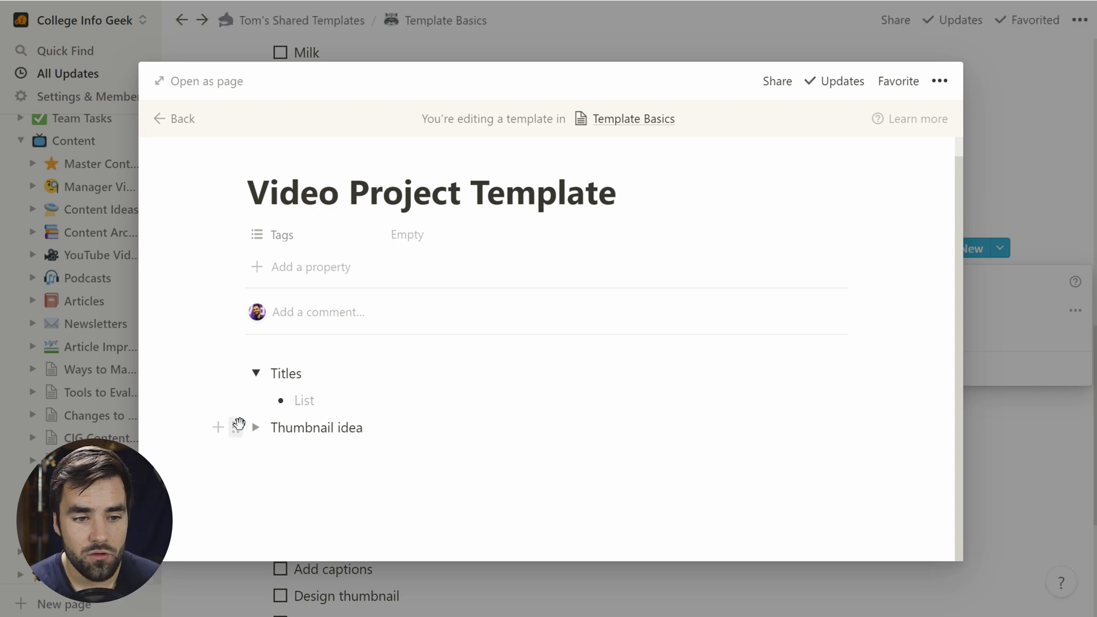
Step: Add a Thumbnail idea toggle containing an empty bullet
click(235, 427)
click(256, 430)
click(256, 428)
click(309, 454)
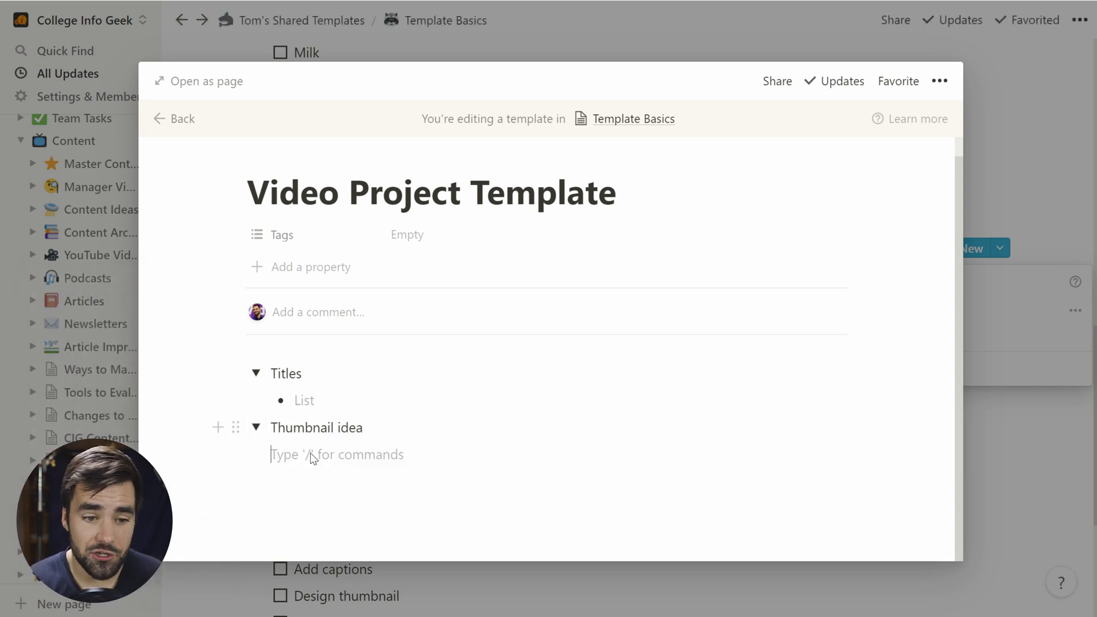
text(-)
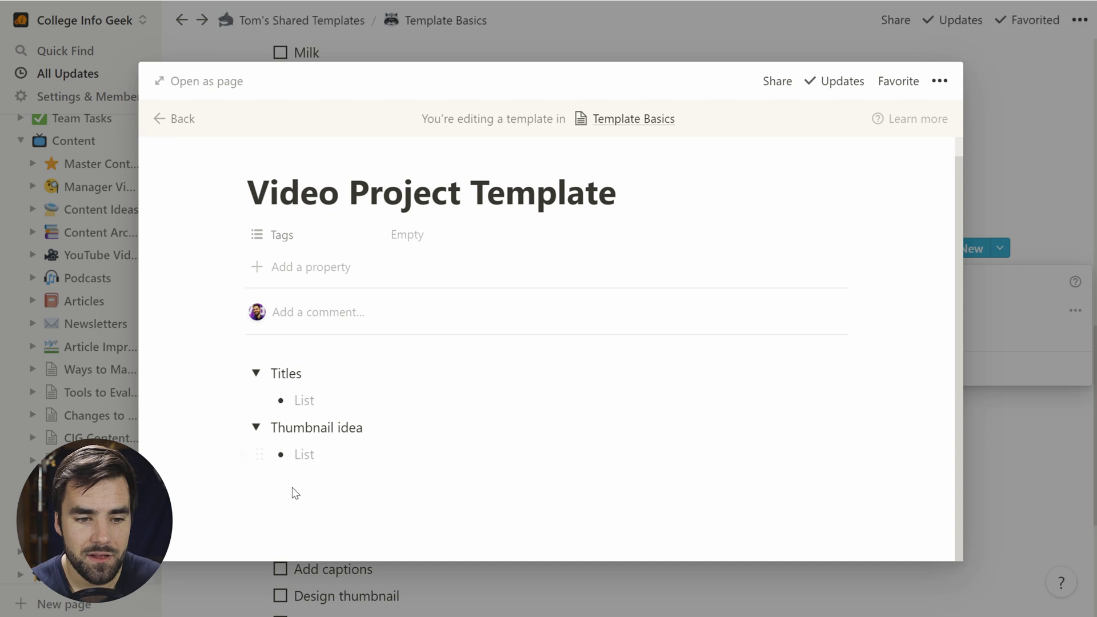
Step: Close the template editor and select Video Project's checklist from Decide on topic down
click(1050, 490)
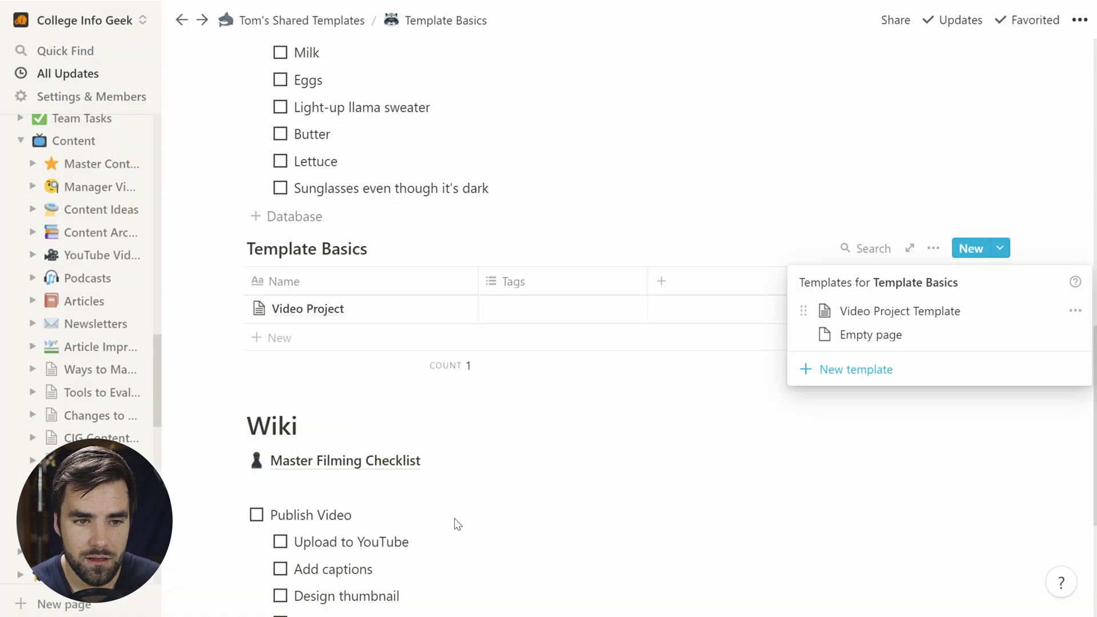
click(478, 307)
click(453, 311)
scroll(457, 320, down, 5)
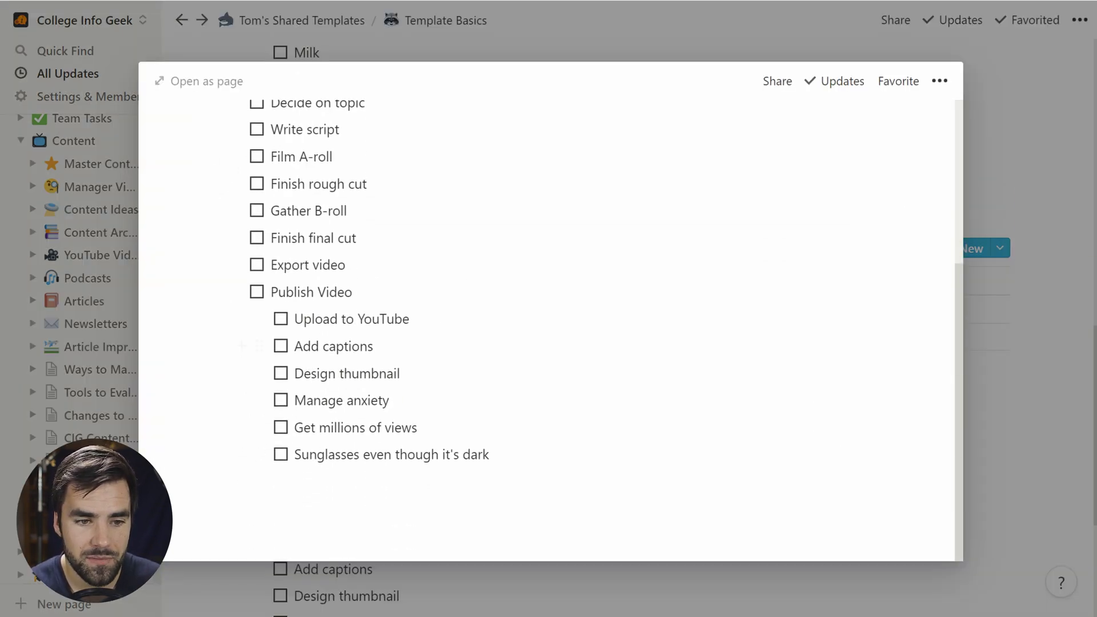
drag(336, 457, 311, 351)
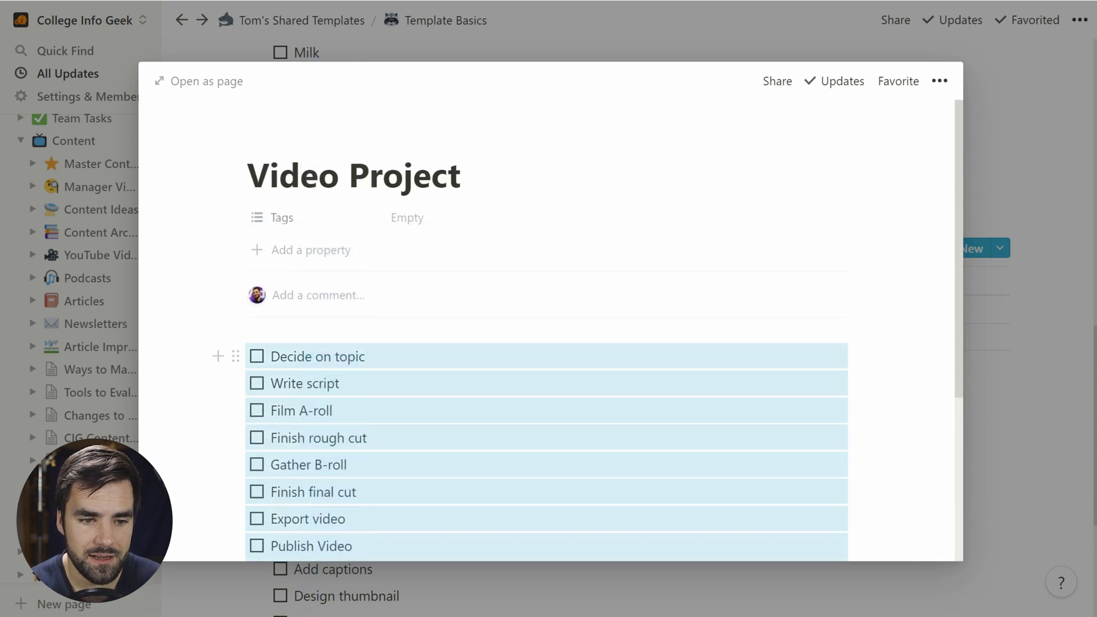
click(1049, 409)
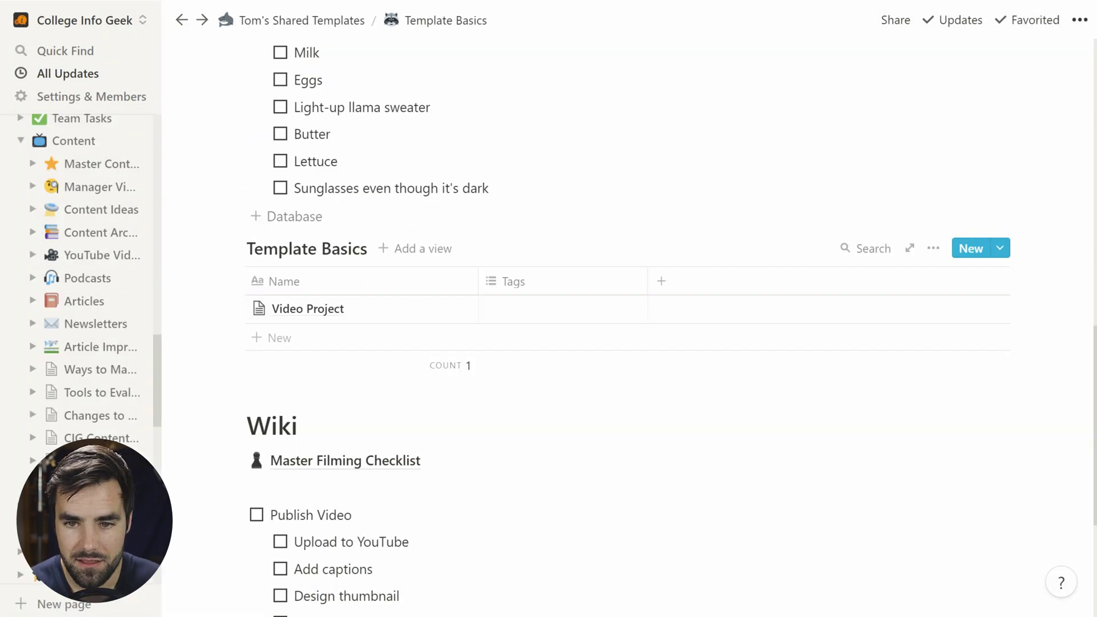
Step: Edit Video Project Template and paste the copied checklist below the toggles
click(998, 249)
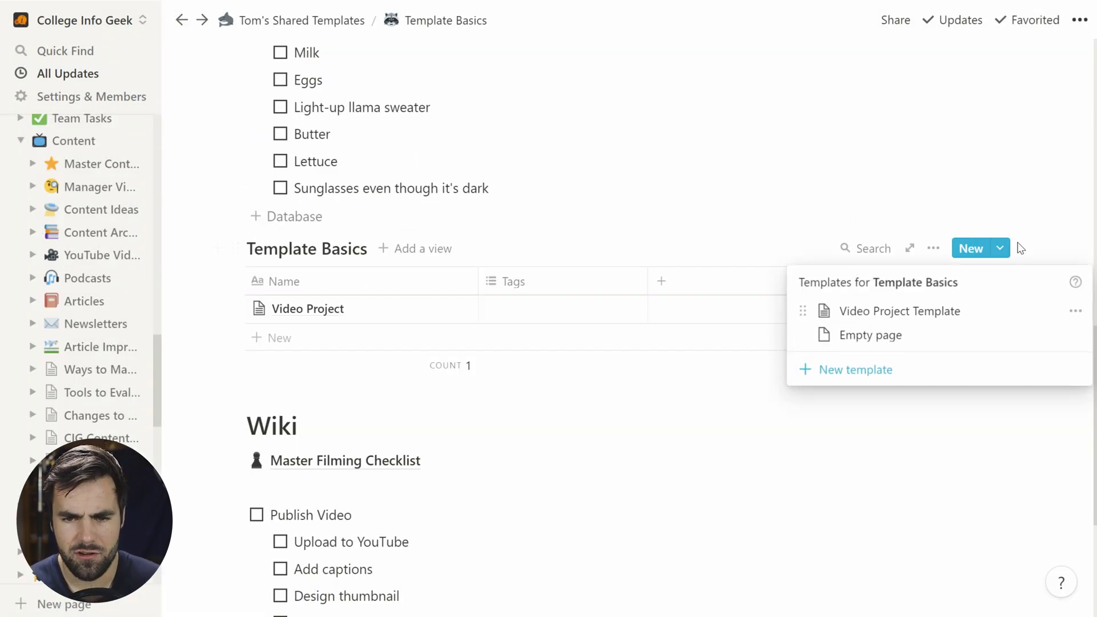
click(1072, 309)
click(950, 289)
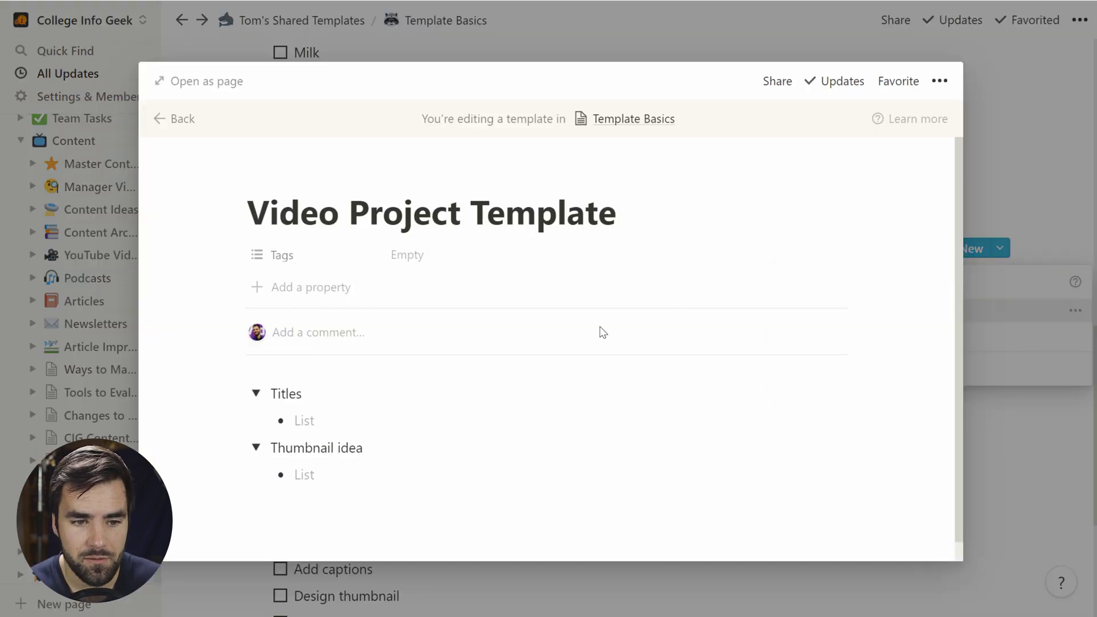
scroll(306, 526, down, 1)
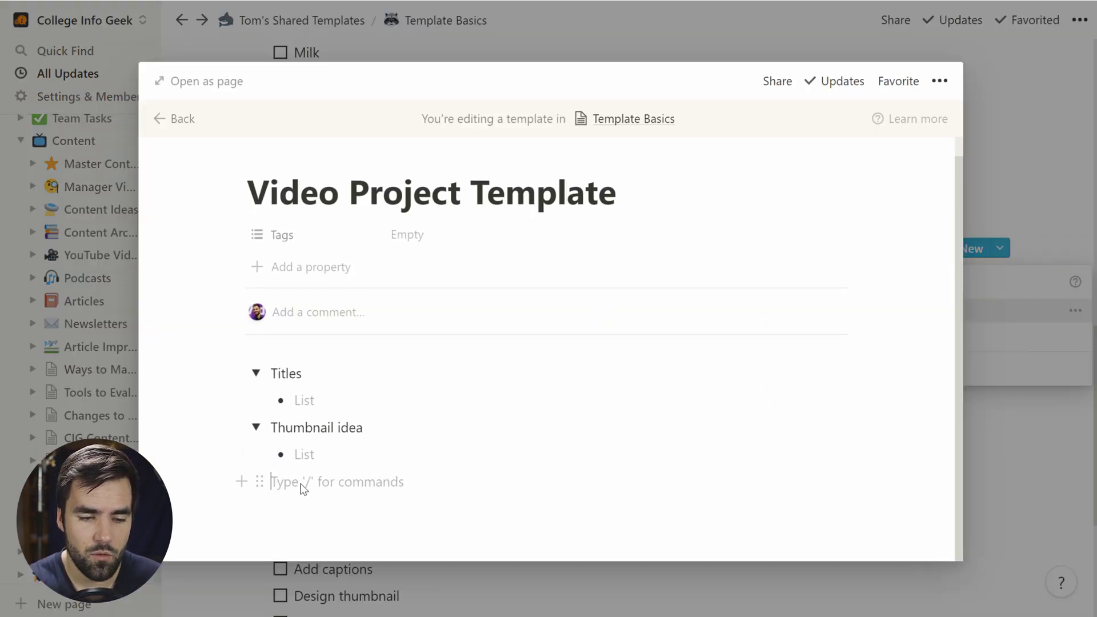
key(Return)
key(ctrl+v)
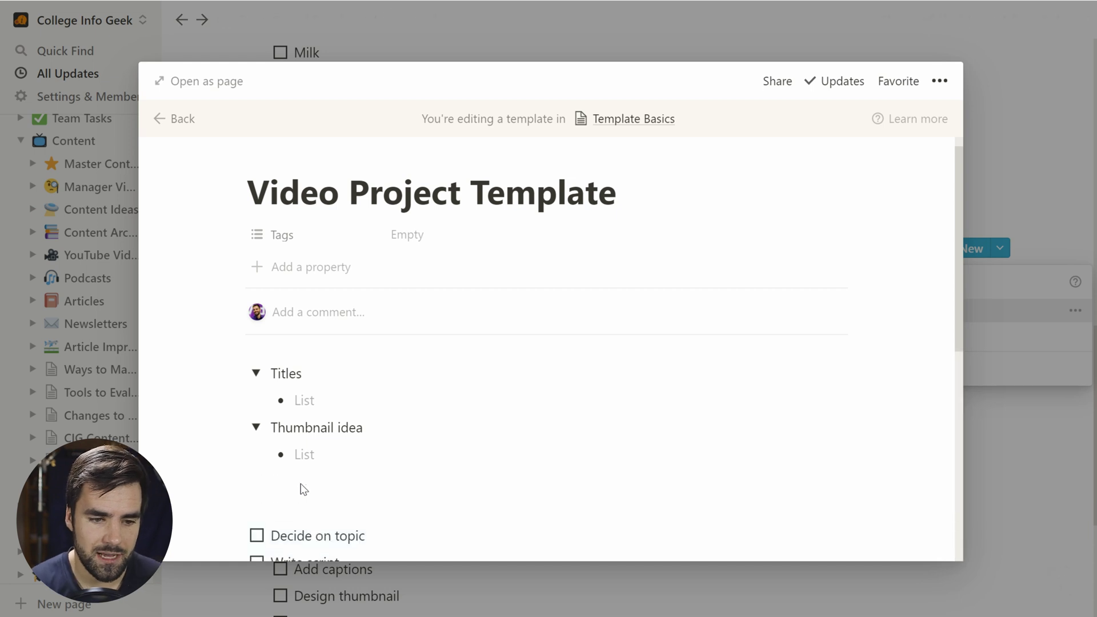
Step: Review the pasted Decide on topic to Publish Video checklist and close the template editor
scroll(547, 349, down, 5)
scroll(547, 348, up, 2)
click(274, 397)
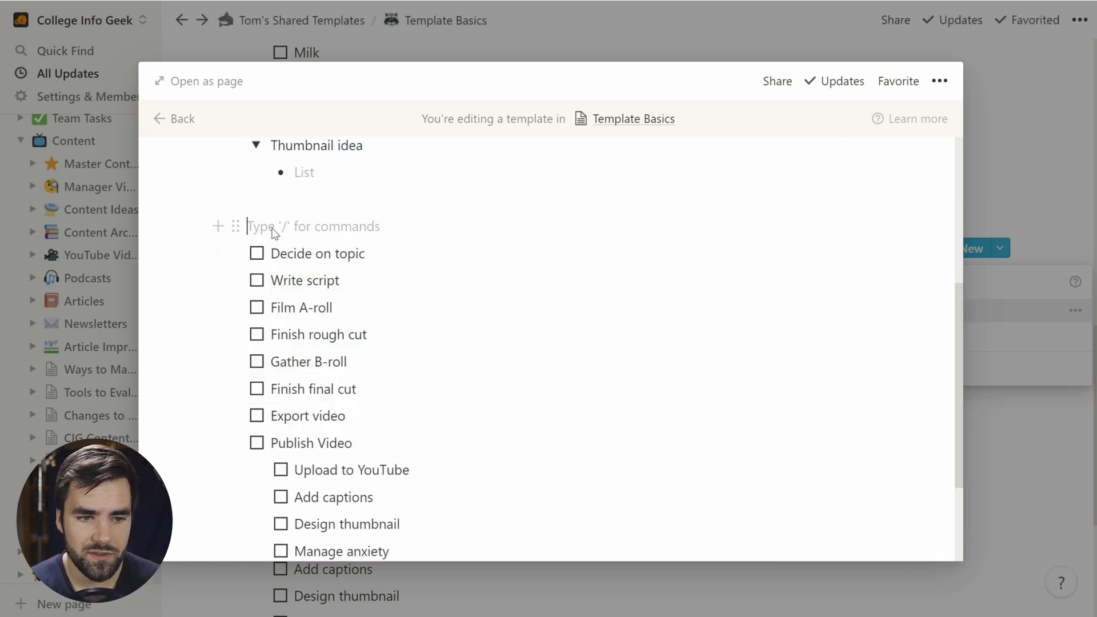
scroll(547, 349, down, 1)
scroll(547, 348, down, 3)
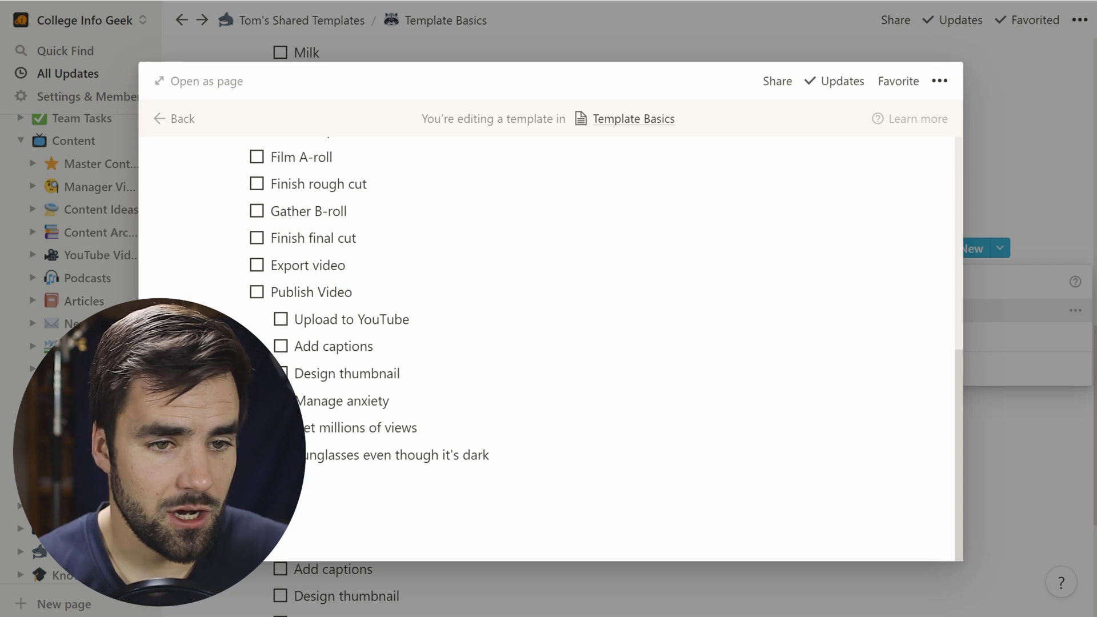
scroll(547, 348, up, 3)
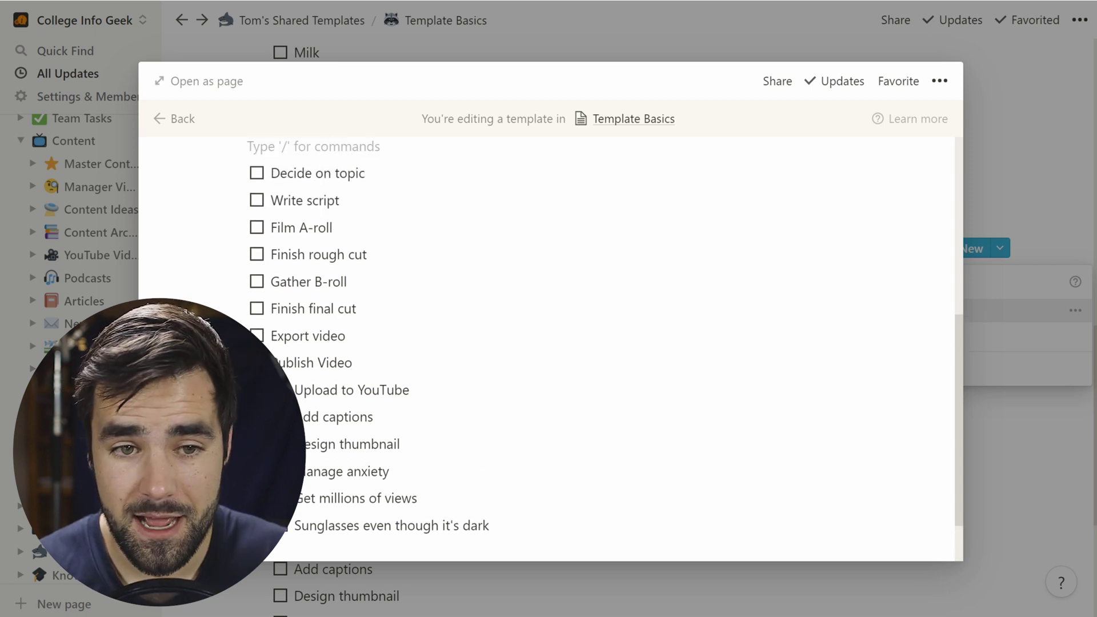
click(1025, 442)
click(1017, 478)
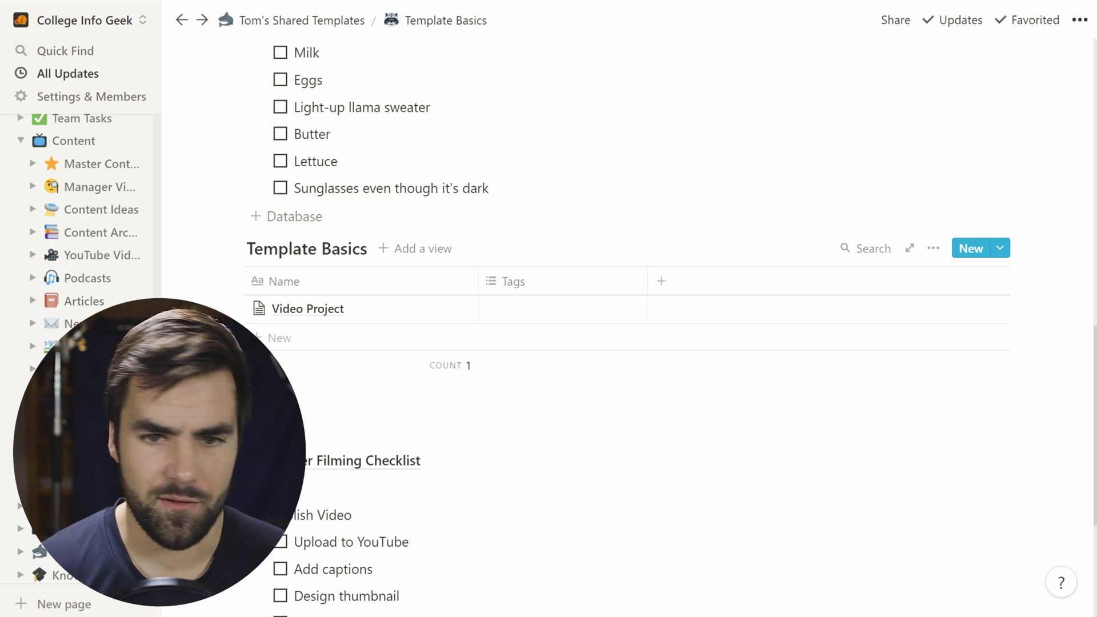
click(1000, 249)
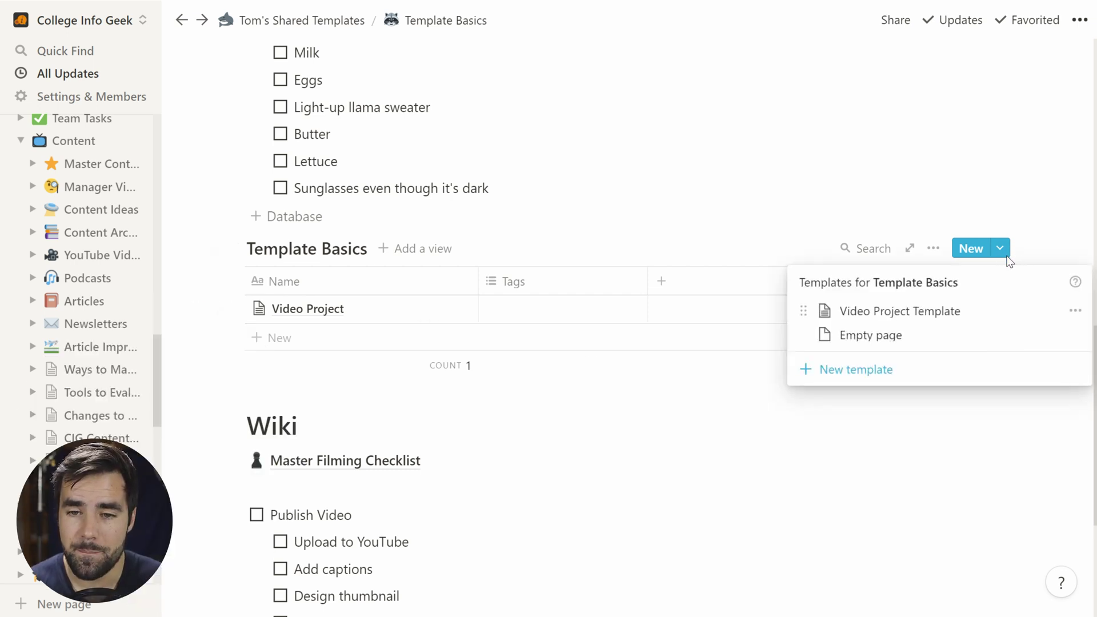
Step: Create a Video Project Template entry titled '10 Tips for Grooming Llamas' and expand its Titles and Thumbnail idea toggles
click(913, 324)
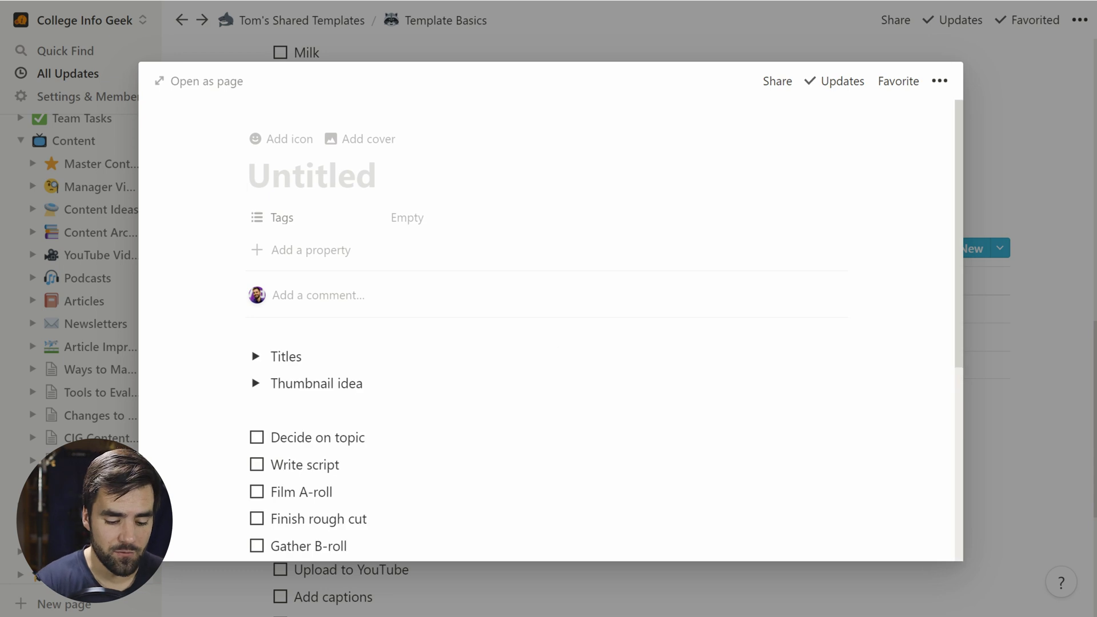
text(10 Tips for Grooming)
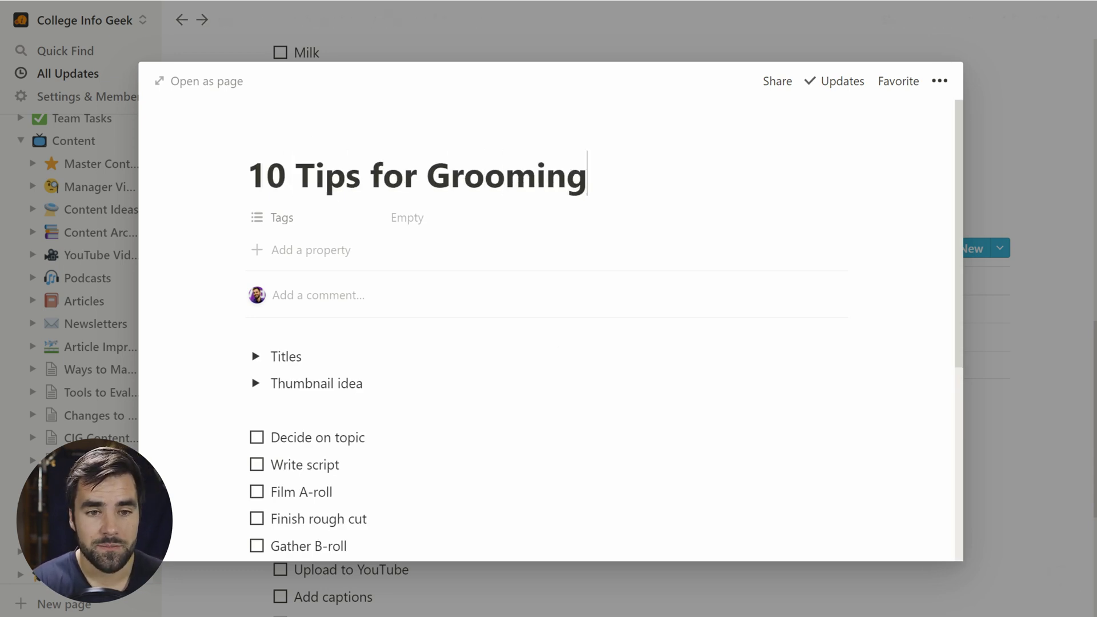
text(lamas)
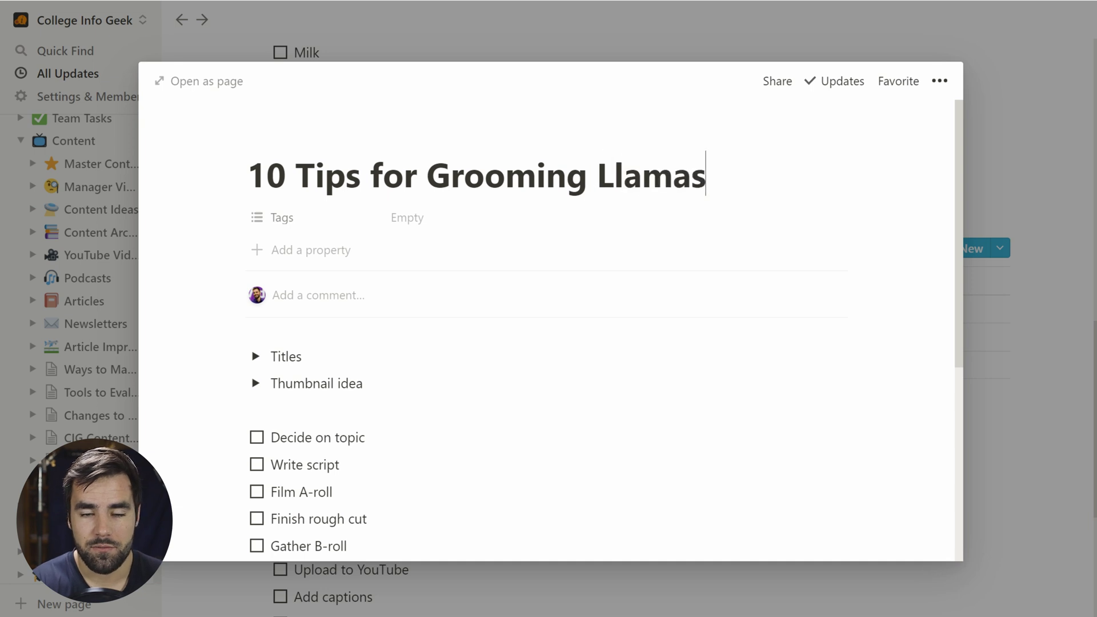
scroll(268, 234, down, 3)
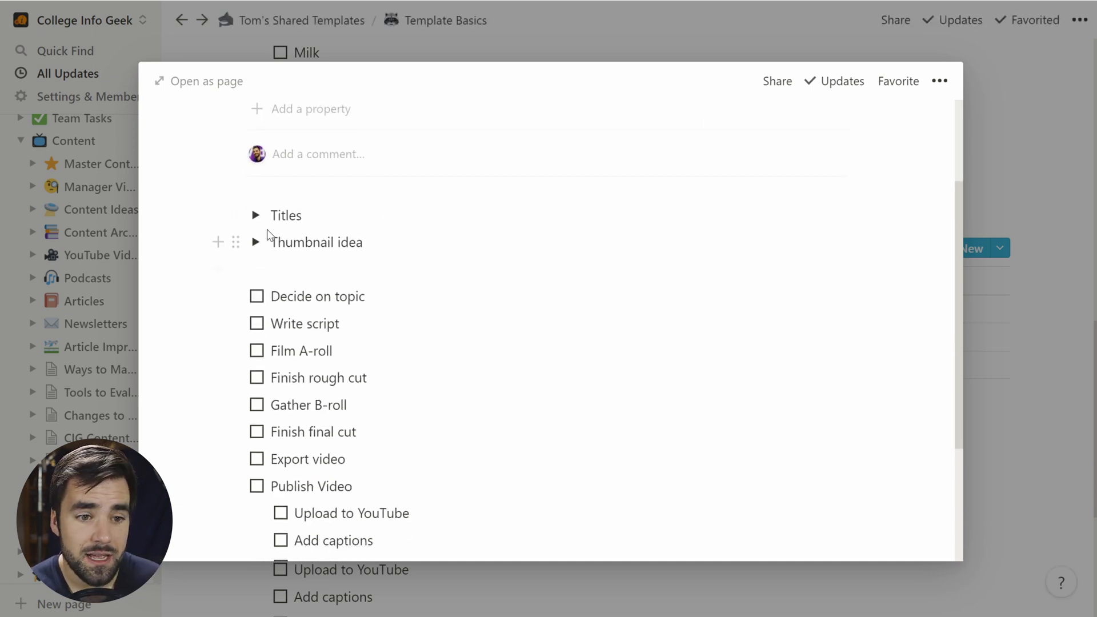
click(255, 215)
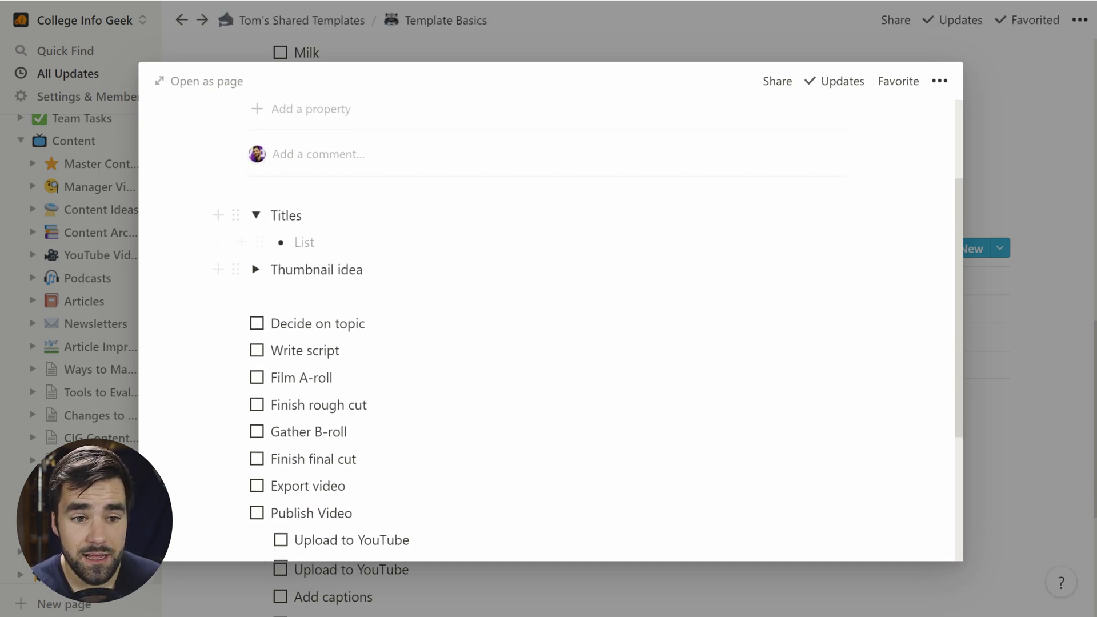
click(256, 270)
Step: Check off Film A-roll, Finish rough cut and Gather B-roll, then list the database templates
scroll(355, 341, down, 5)
click(257, 156)
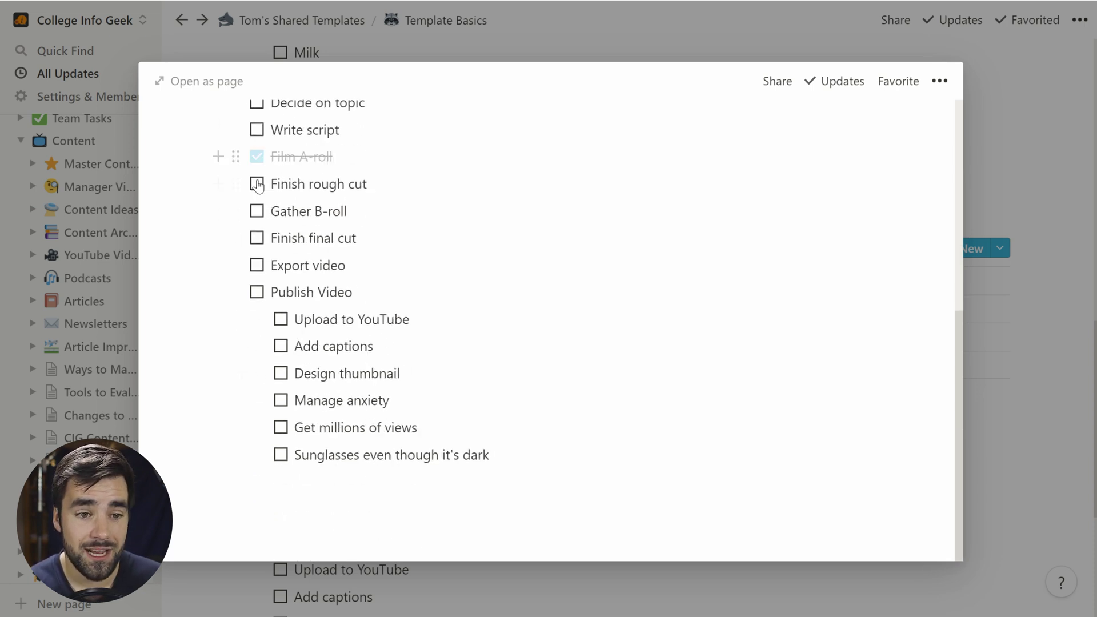
click(256, 184)
click(257, 211)
scroll(256, 395, up, 4)
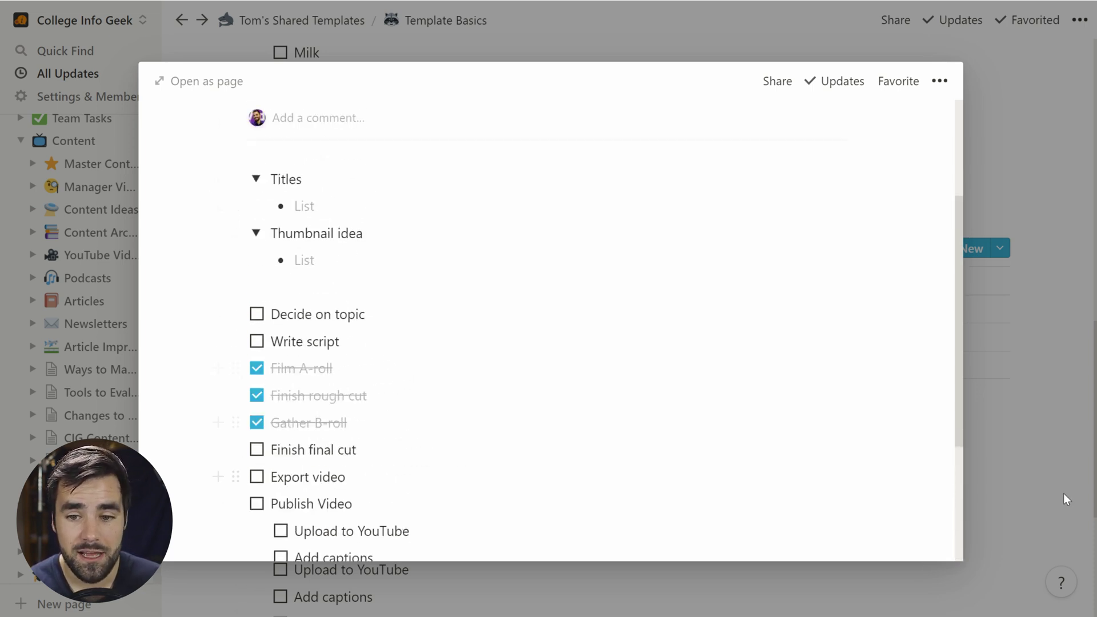
click(1066, 499)
click(1000, 248)
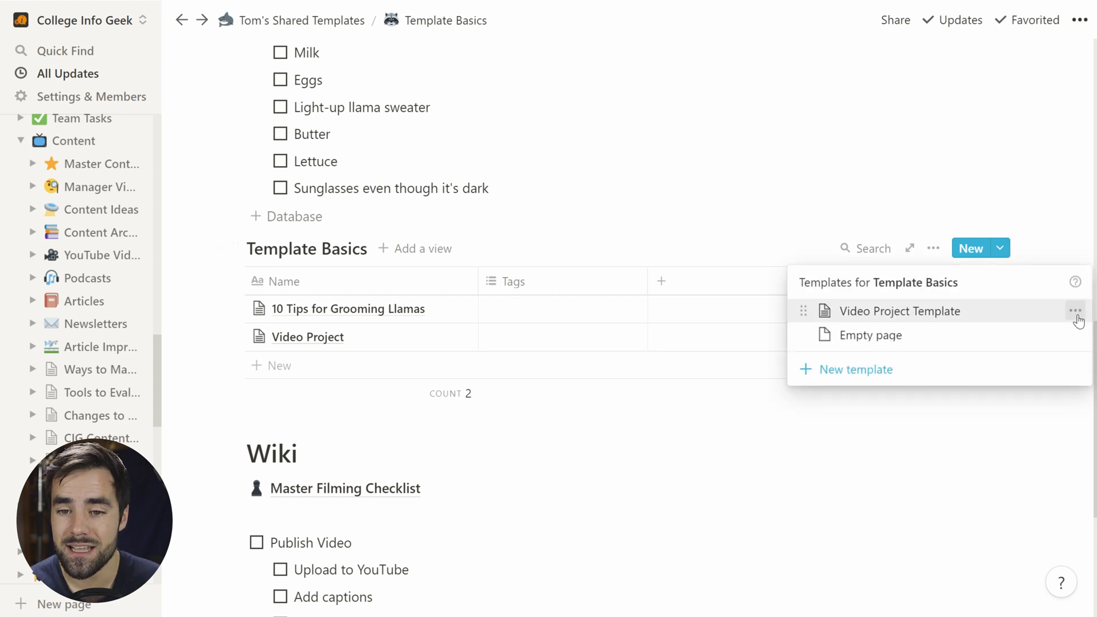
Step: Open the Video Project Template for editing and scroll through its contents
click(1075, 310)
click(921, 289)
scroll(472, 369, down, 7)
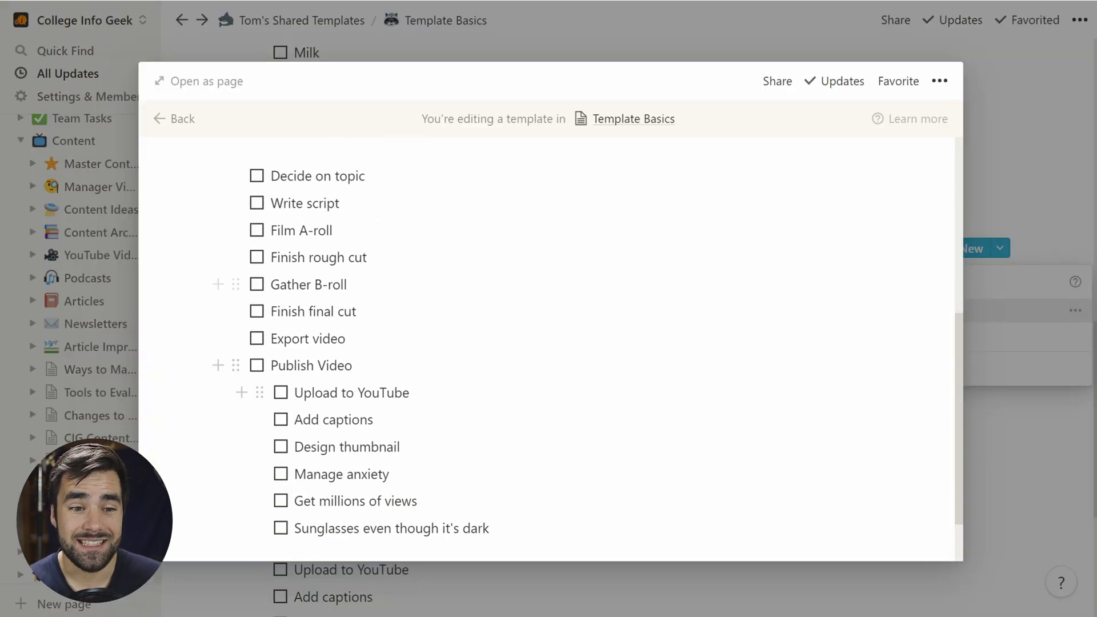
scroll(521, 400, down, 1)
scroll(522, 411, up, 7)
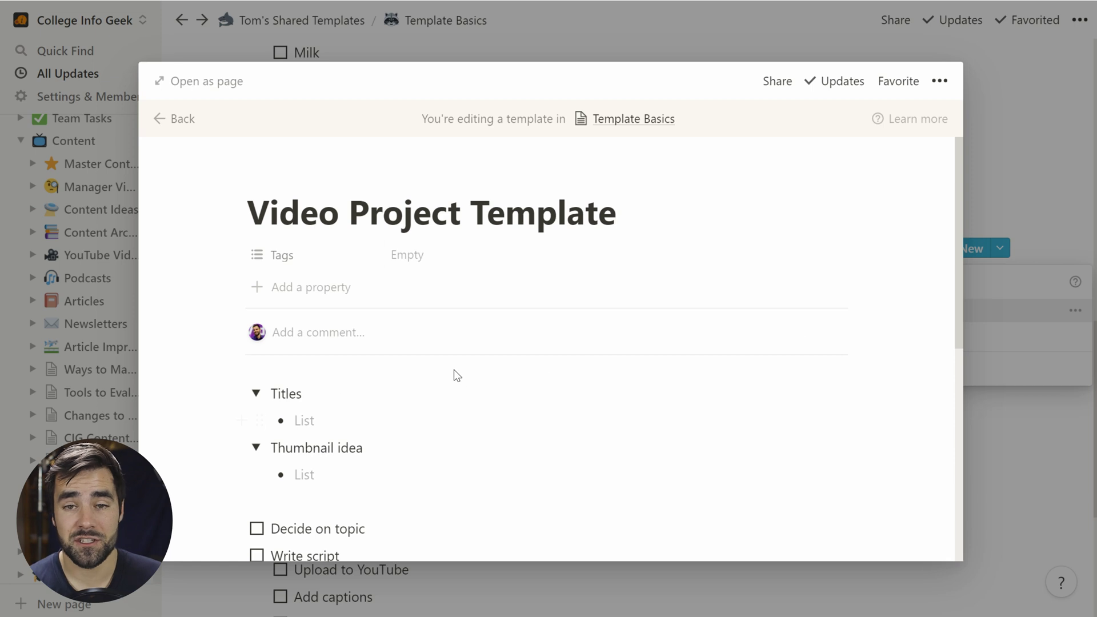
Step: Close the template editor and templates list, then start a new Template Basics row
click(1015, 468)
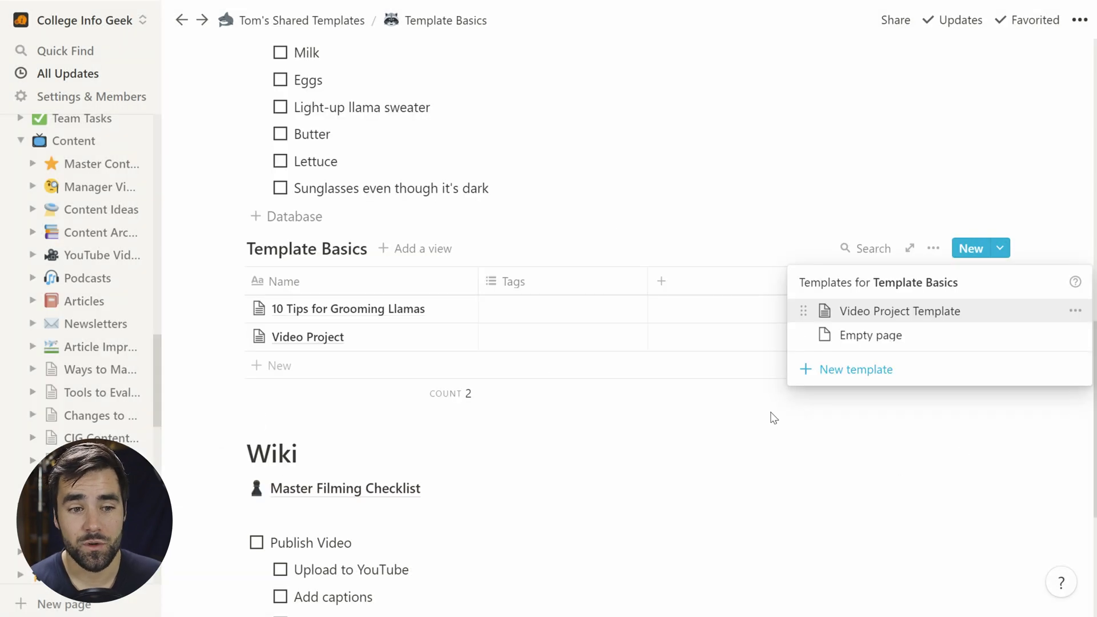
click(371, 324)
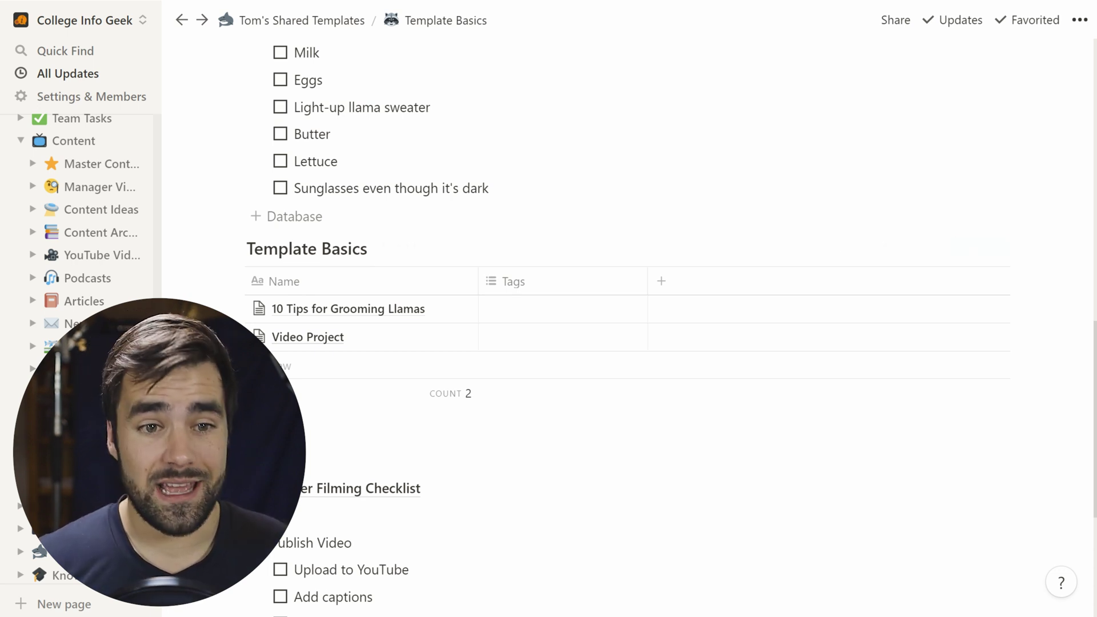
click(377, 362)
Step: Add rows Best Chrome Extensions, Best Hair Extension and Best Extensions on your Mortgage
text(Best Chrome Extensions)
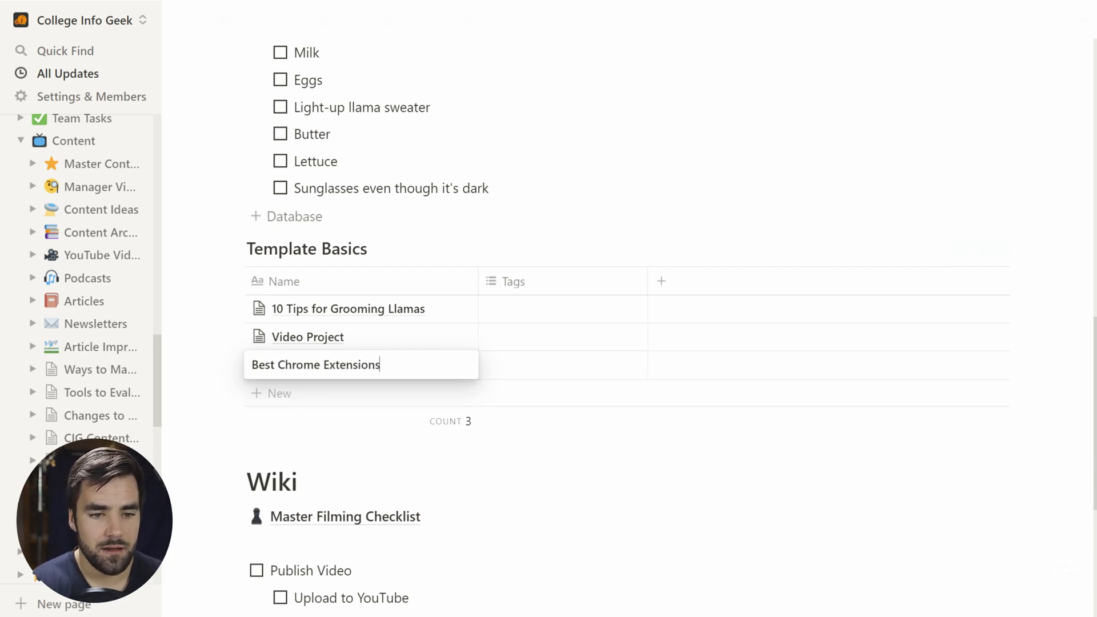
key(Return)
text(Best)
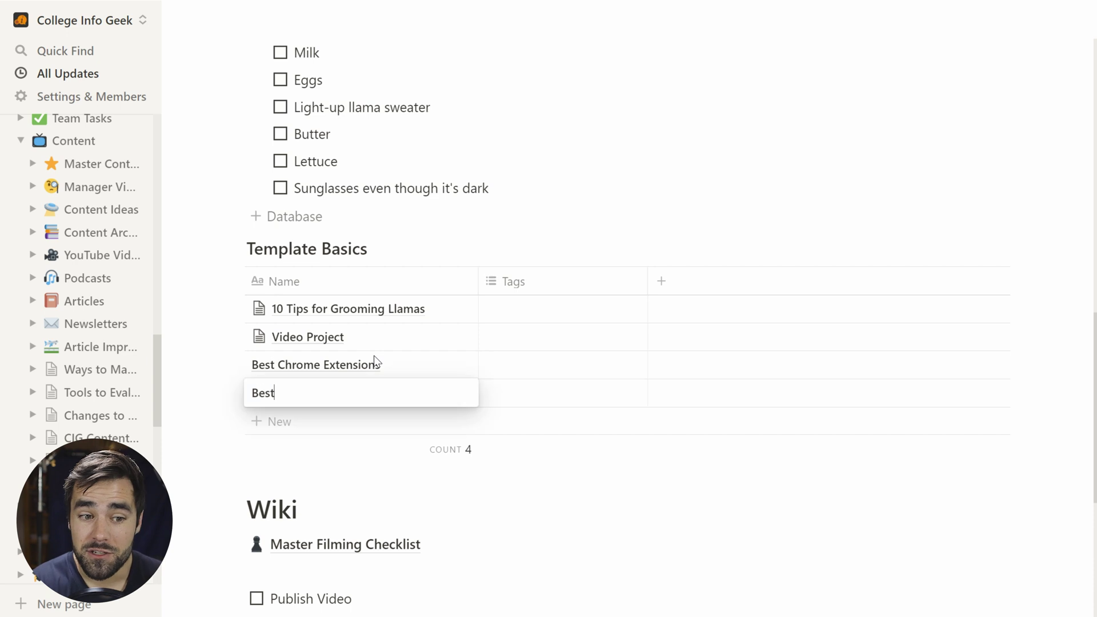
text( Hair Extension)
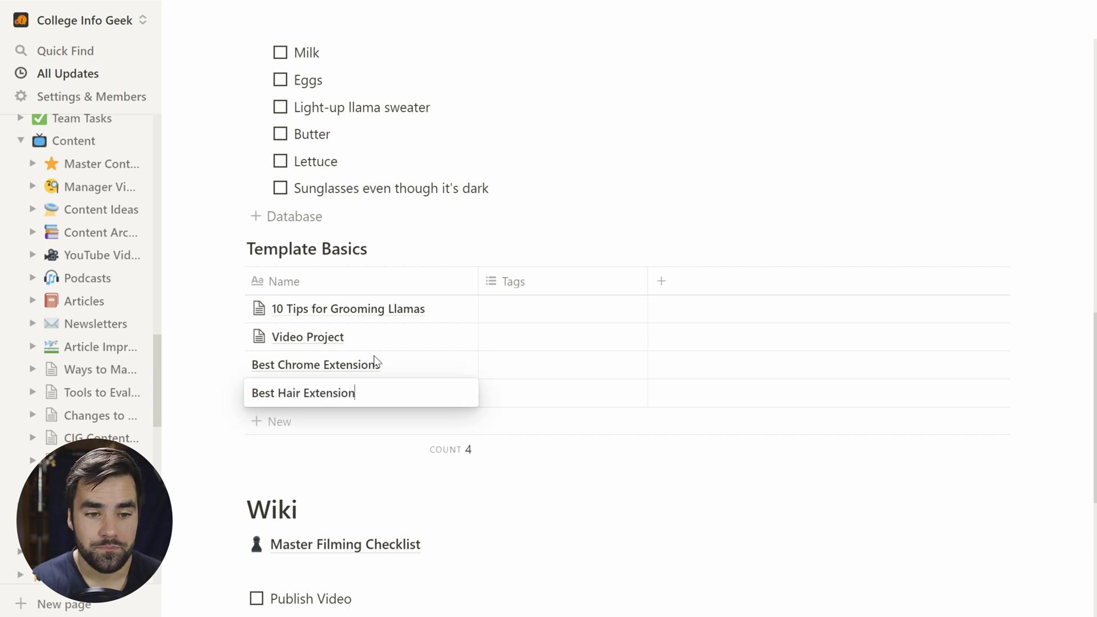
key(Return)
text(Best Extensions on your Mortgage)
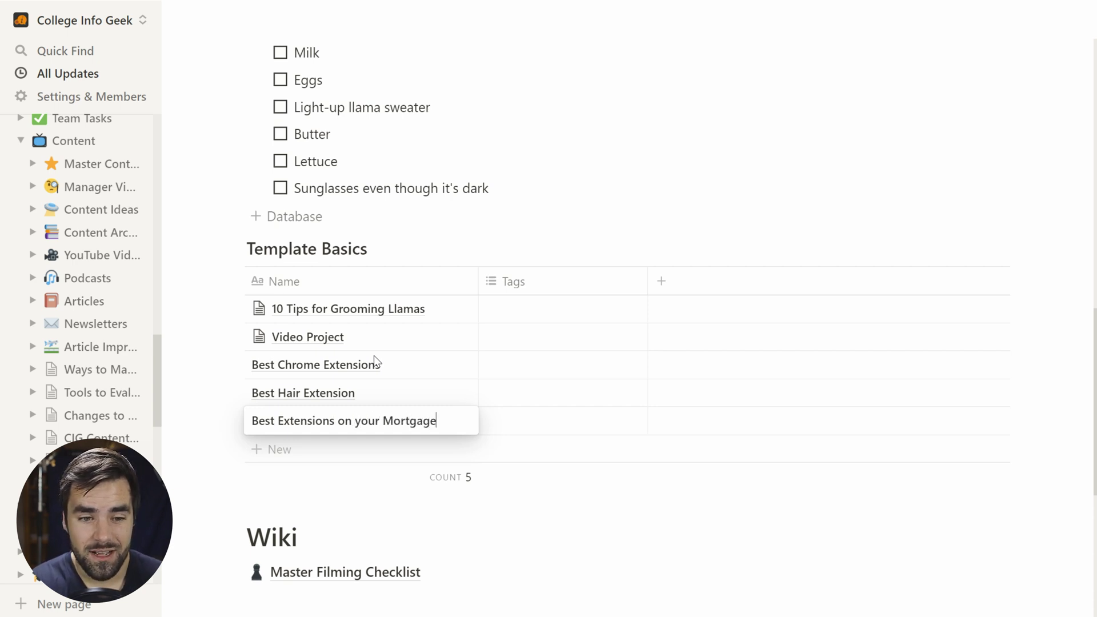
key(Return)
key(Escape)
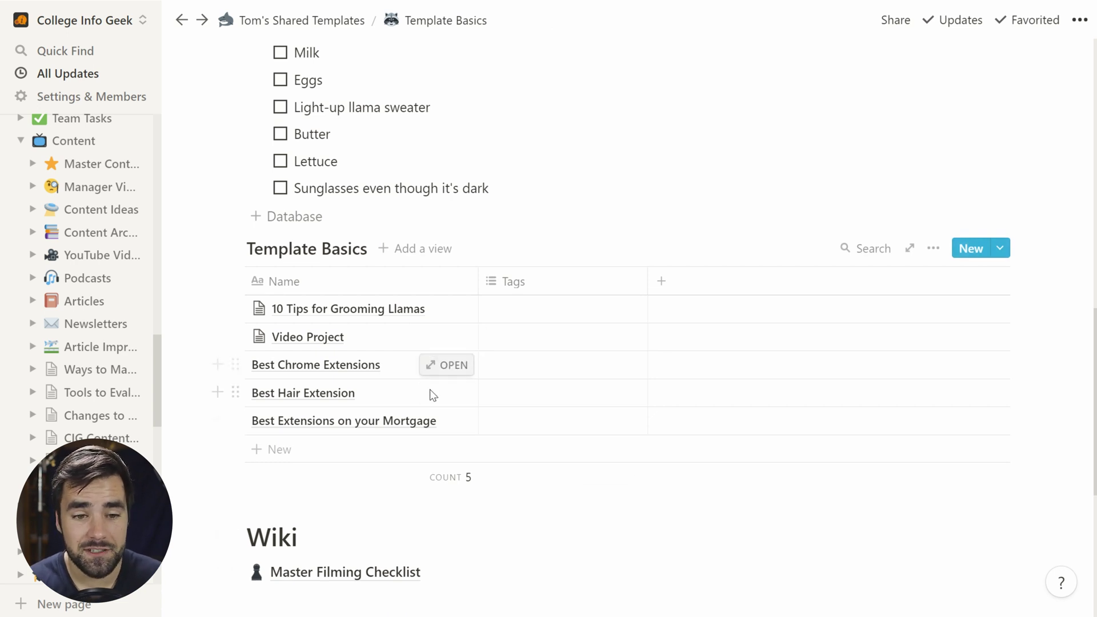
click(443, 368)
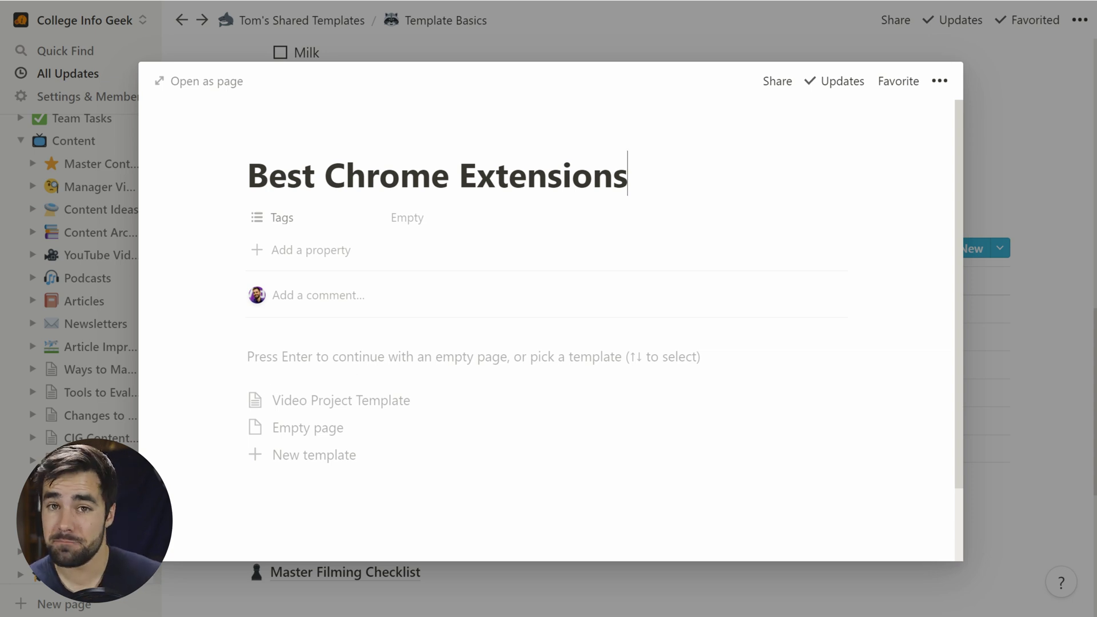
Step: Apply the Video Project Template to Best Chrome Extensions and close its page
click(357, 402)
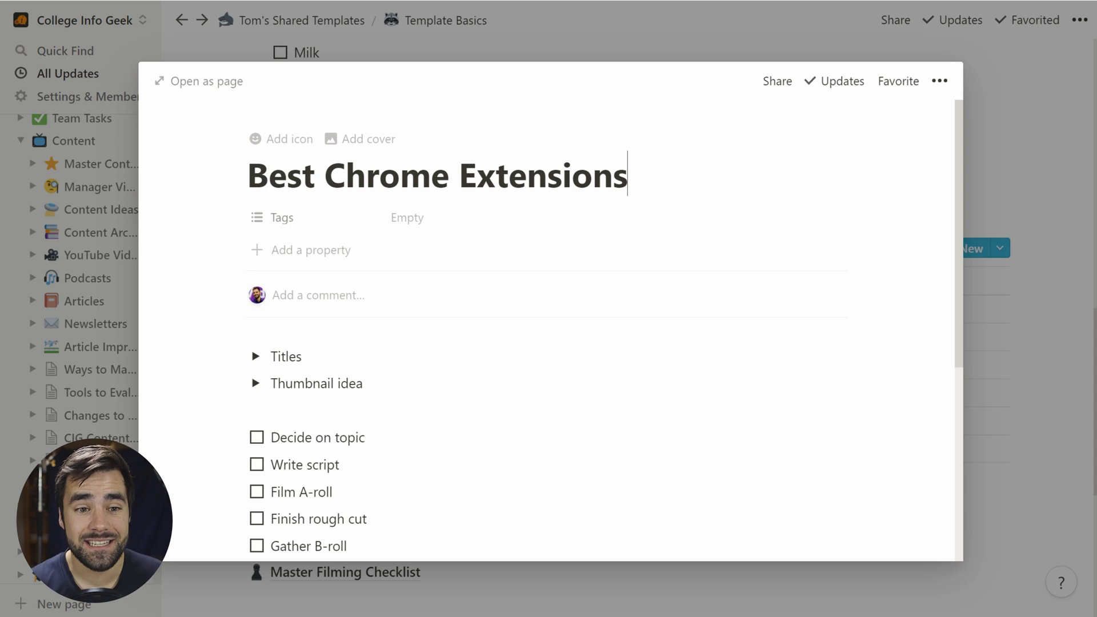
click(983, 513)
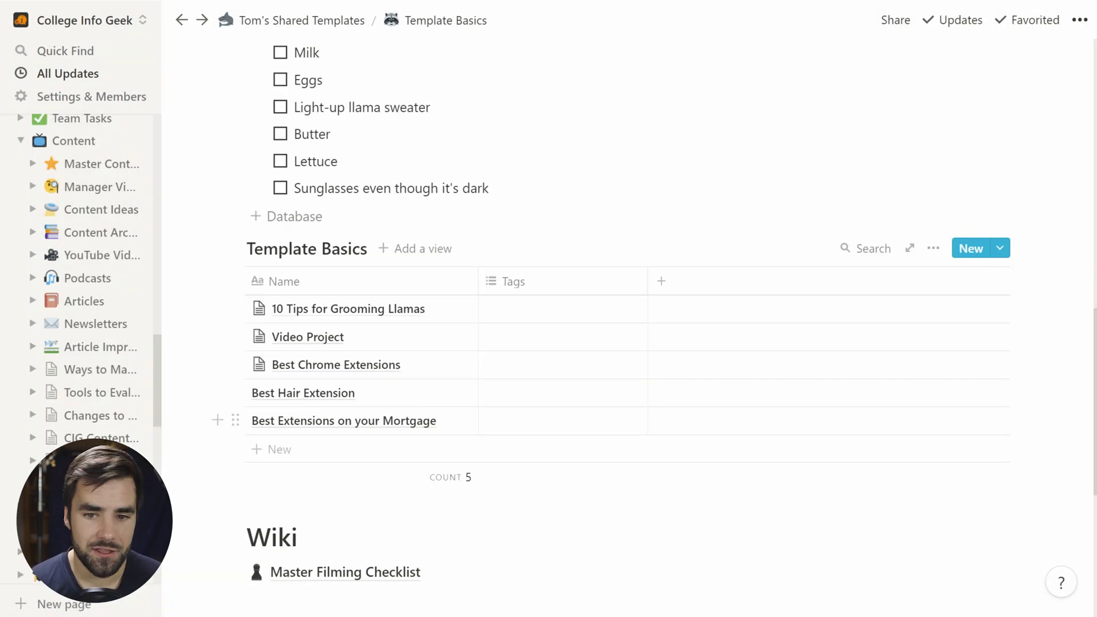
Step: Open the Video Project Template for editing from the Template Basics templates list
click(1000, 249)
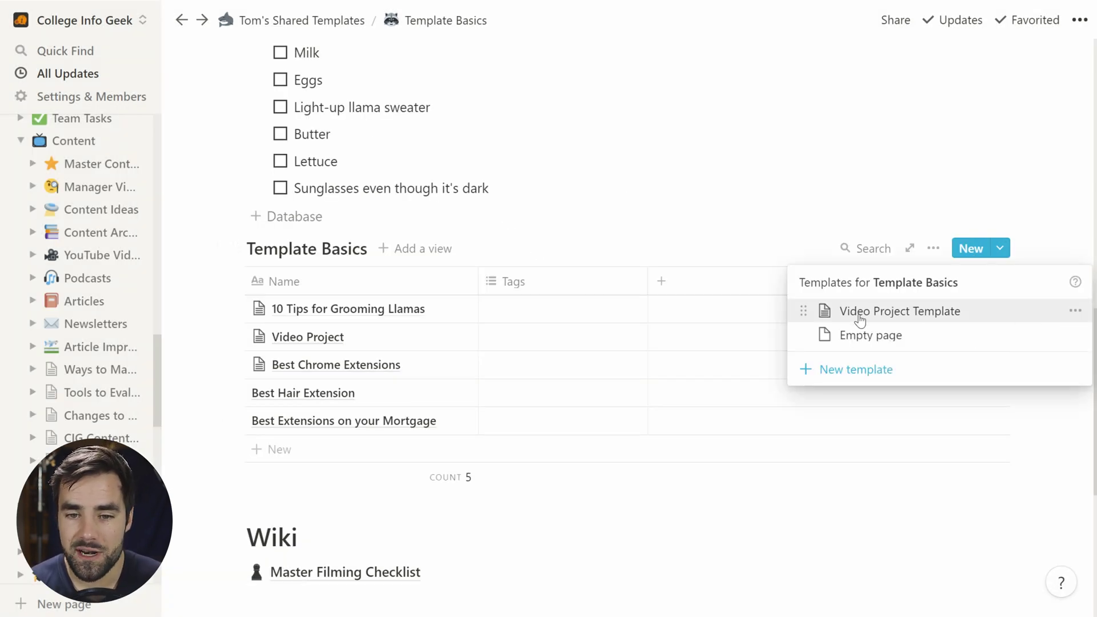
click(1075, 314)
click(965, 289)
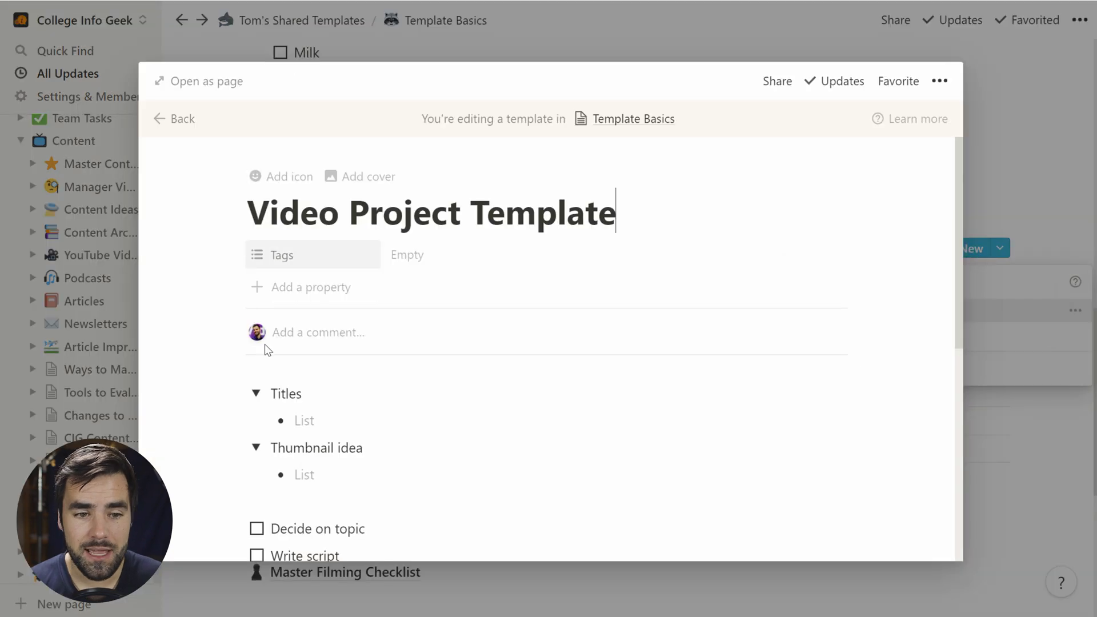
scroll(265, 348, down, 5)
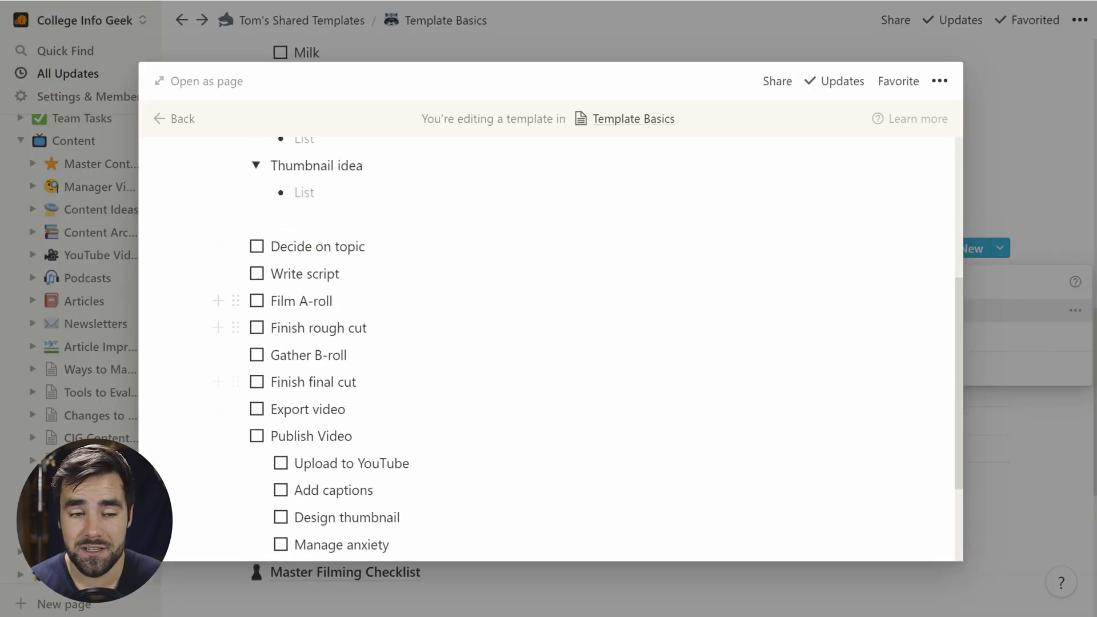
scroll(419, 347, up, 3)
scroll(588, 265, up, 4)
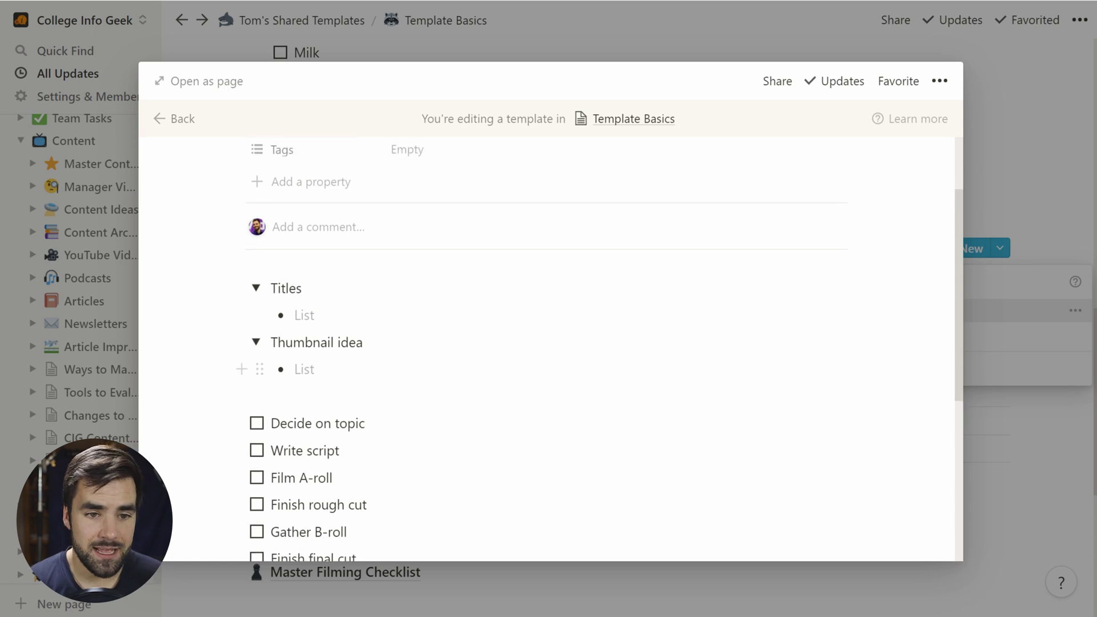
Step: Add a Number property named Num. with value 999 to the template
click(388, 286)
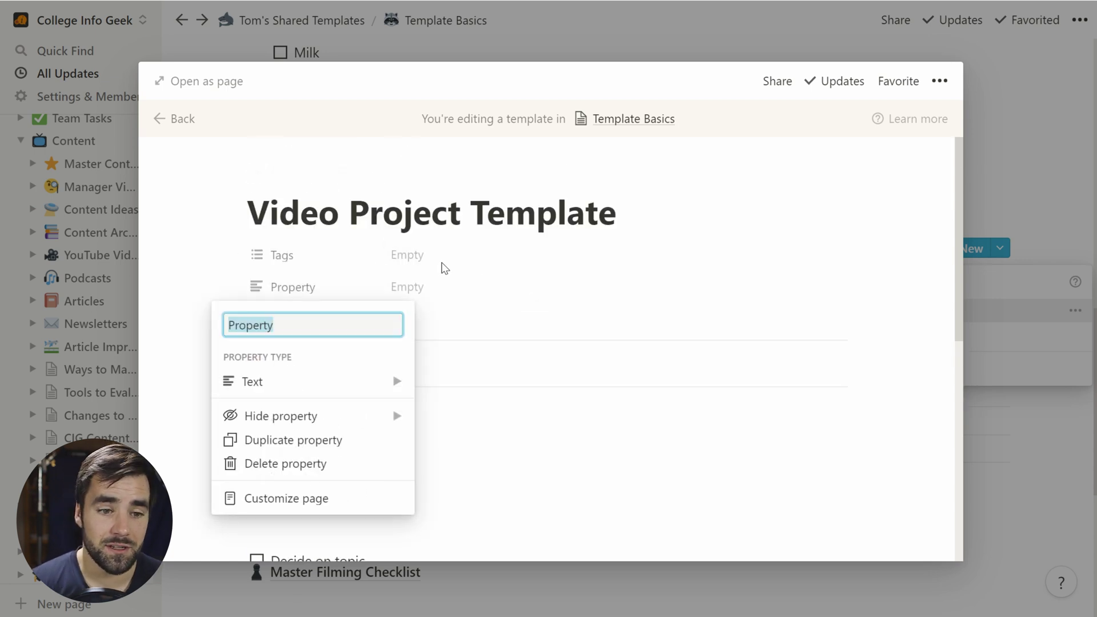
click(354, 383)
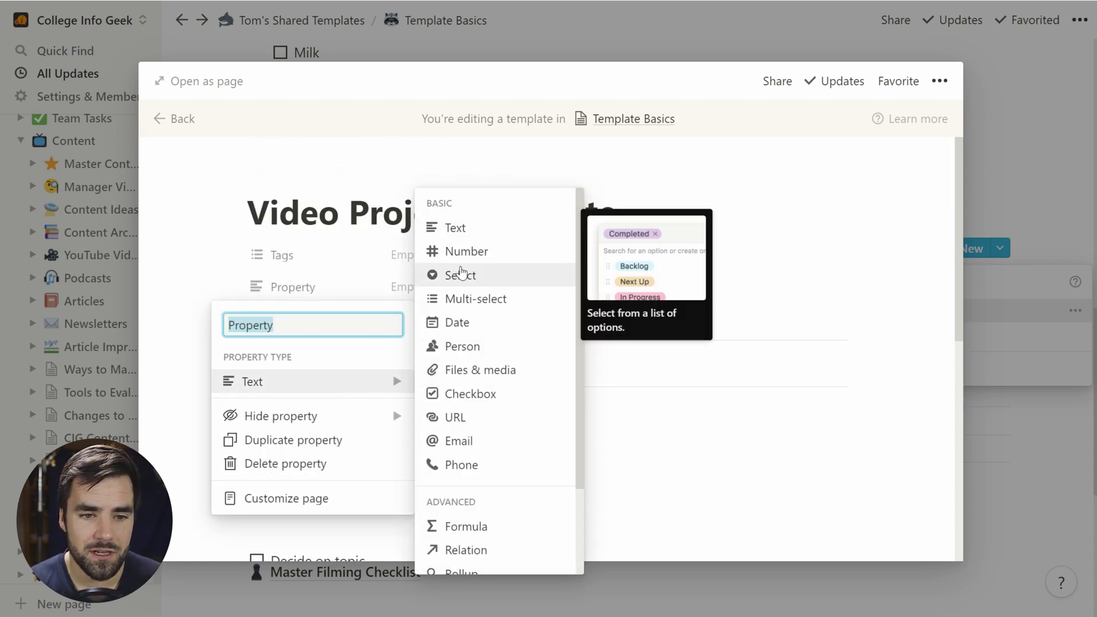
click(506, 265)
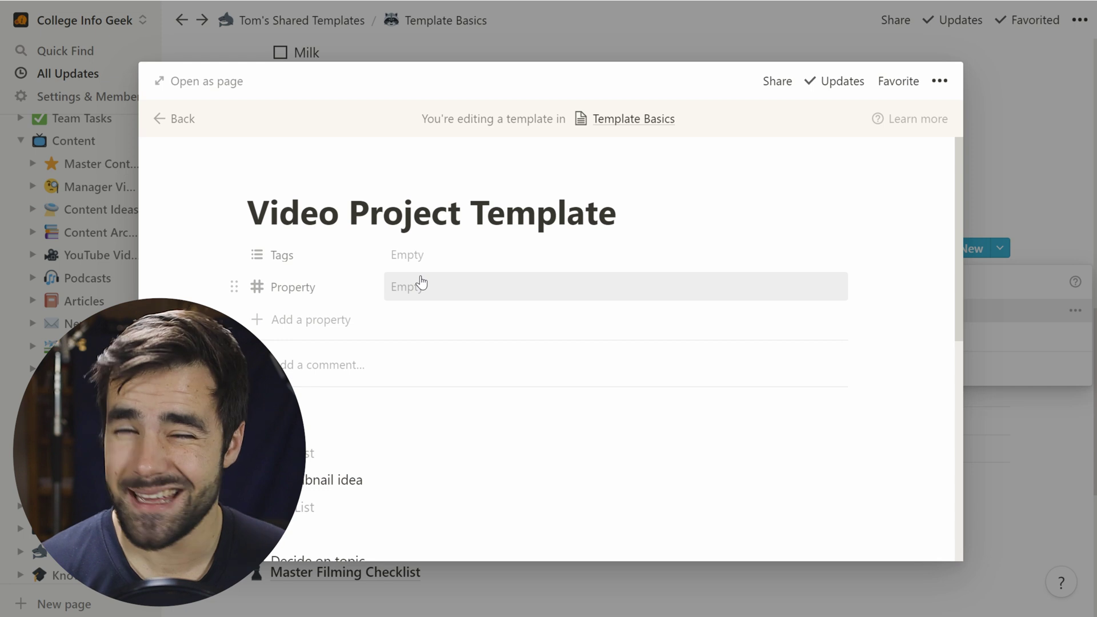
click(421, 282)
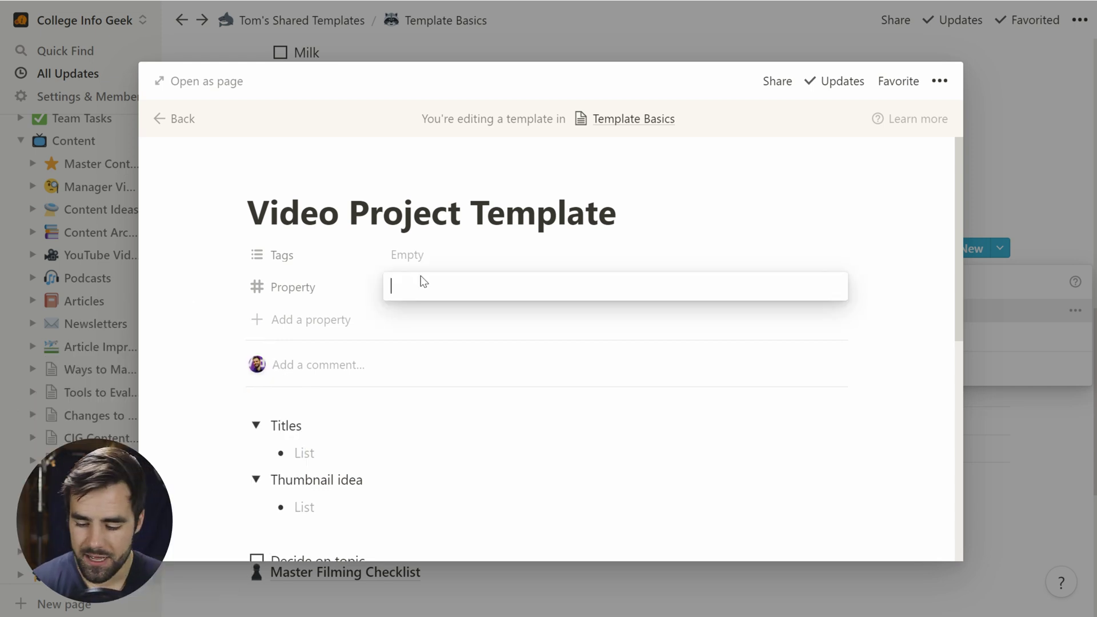
text(999)
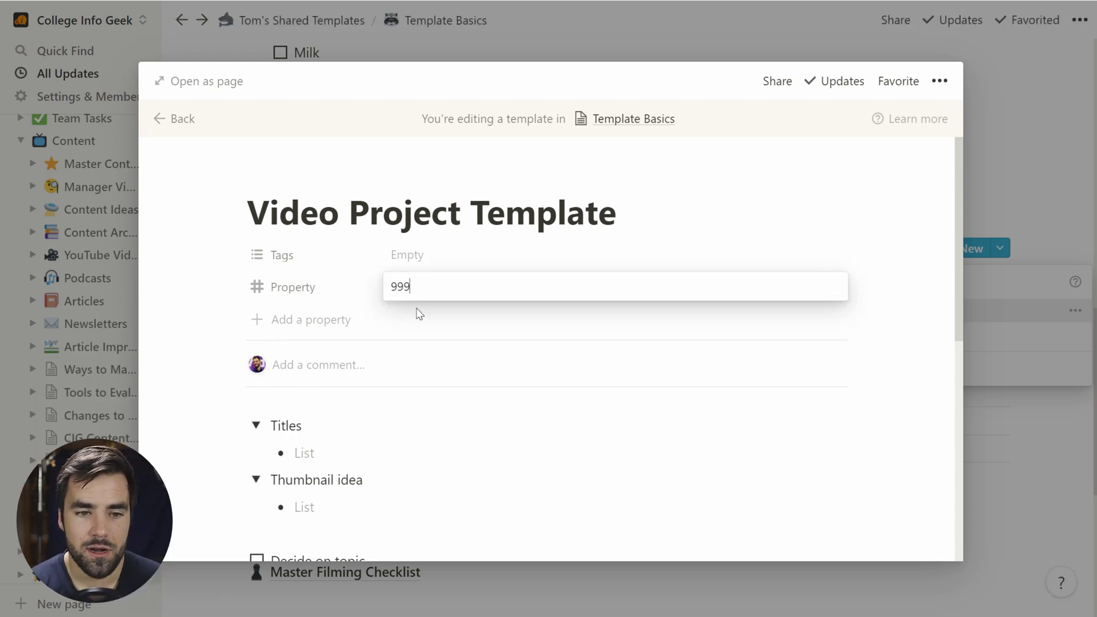
click(320, 295)
click(306, 289)
text(Num)
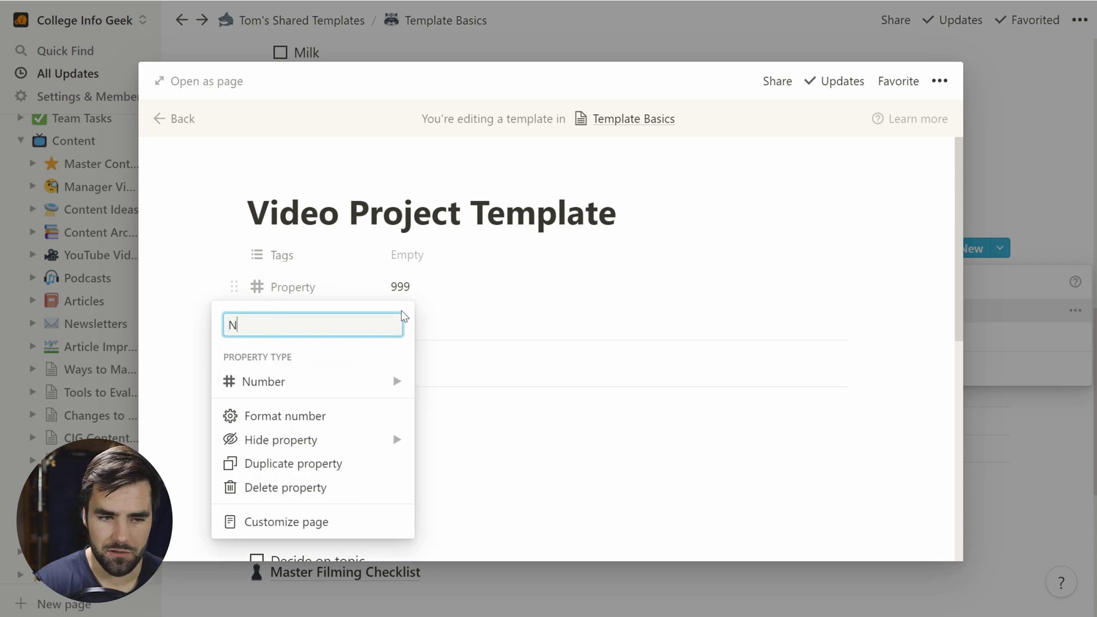
key(Escape)
key(Escape)
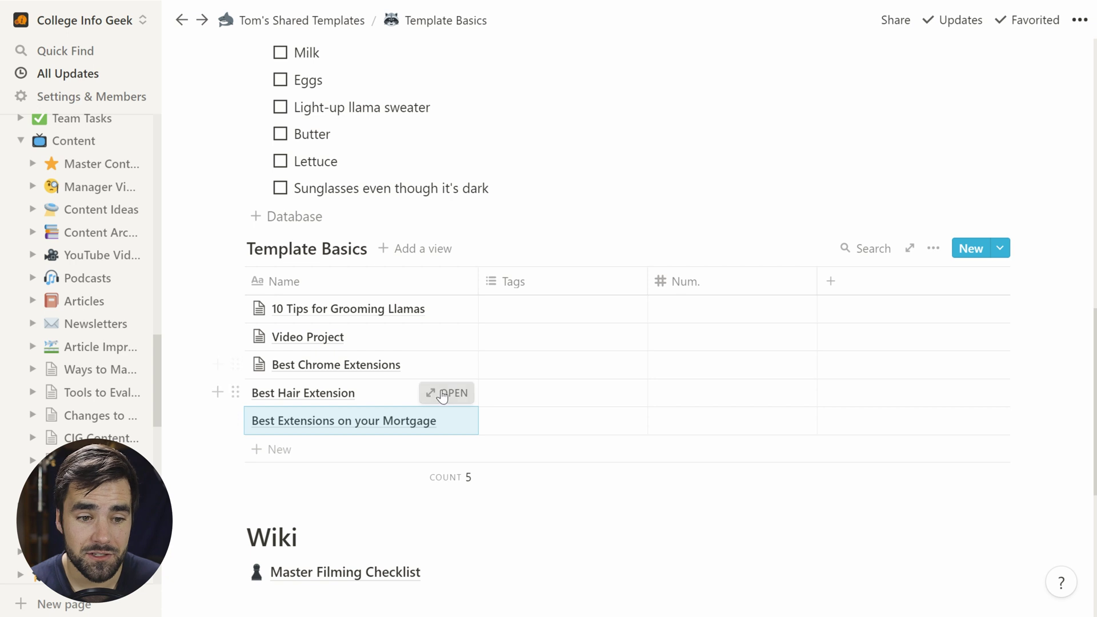
Step: Apply the Video Project Template to the Best Hair Extension page
click(443, 392)
click(333, 434)
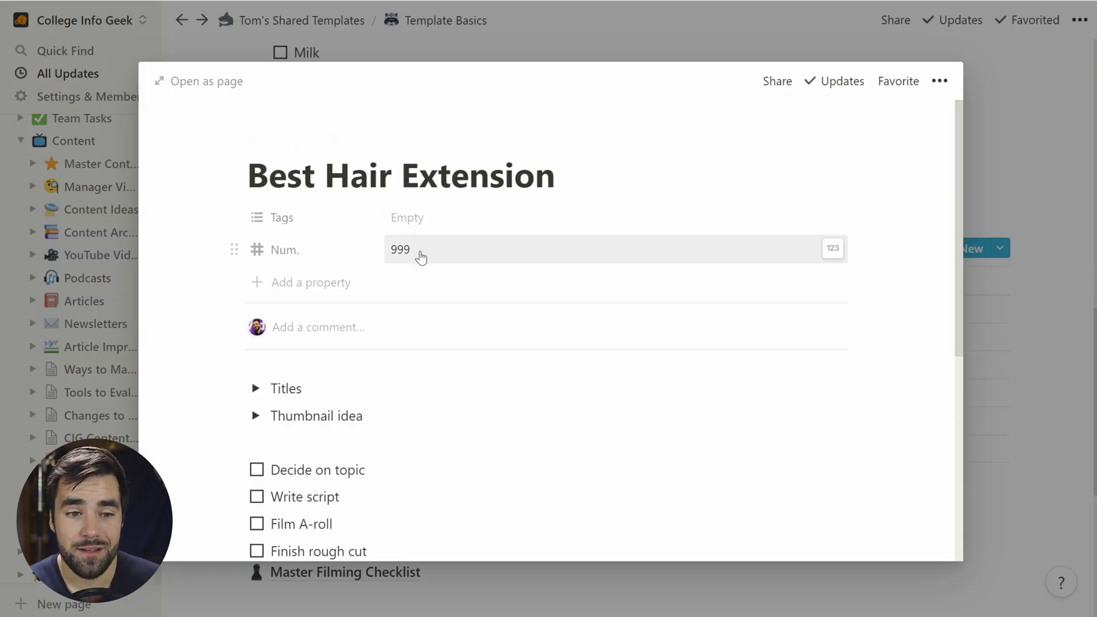
click(1034, 495)
Step: Sort the Template Basics table by Num. in descending order
click(927, 250)
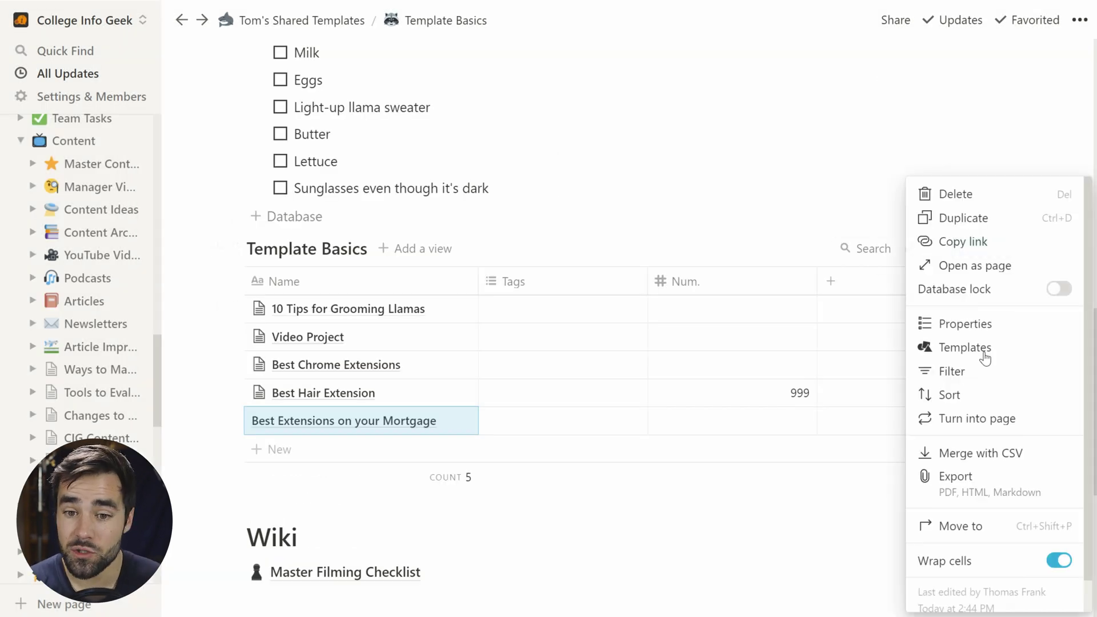
click(967, 395)
click(713, 400)
click(714, 318)
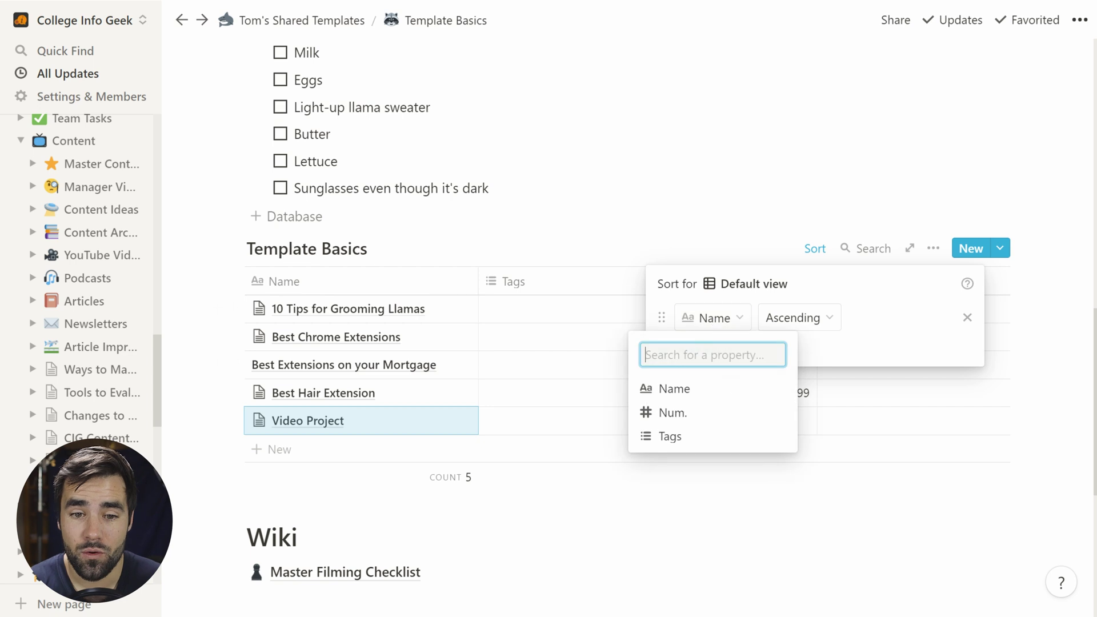
click(693, 411)
click(800, 318)
click(788, 375)
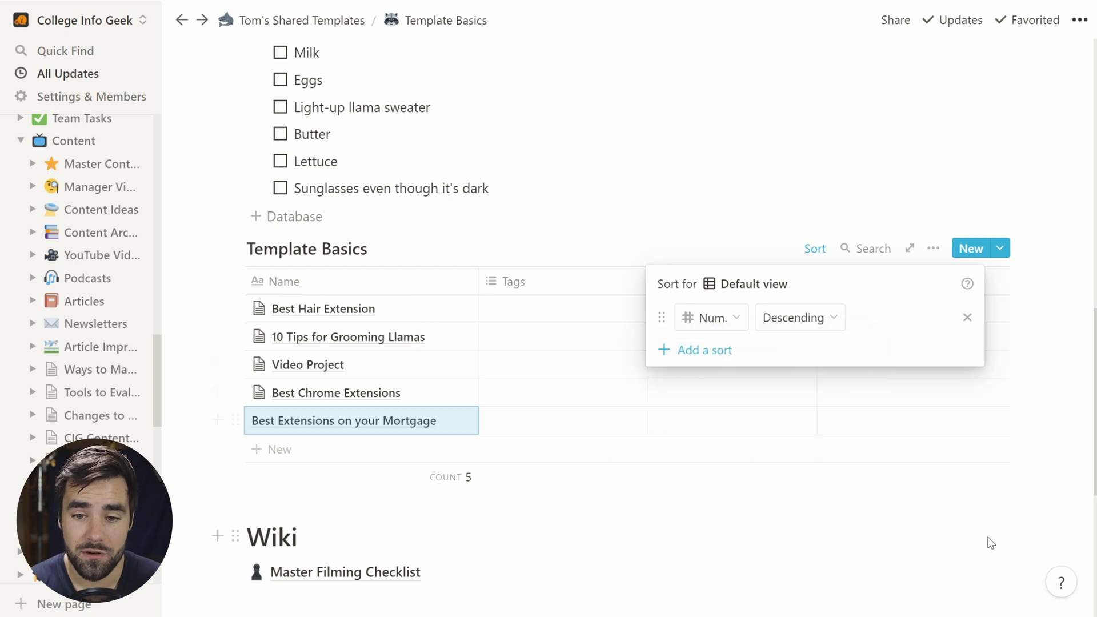
click(1045, 517)
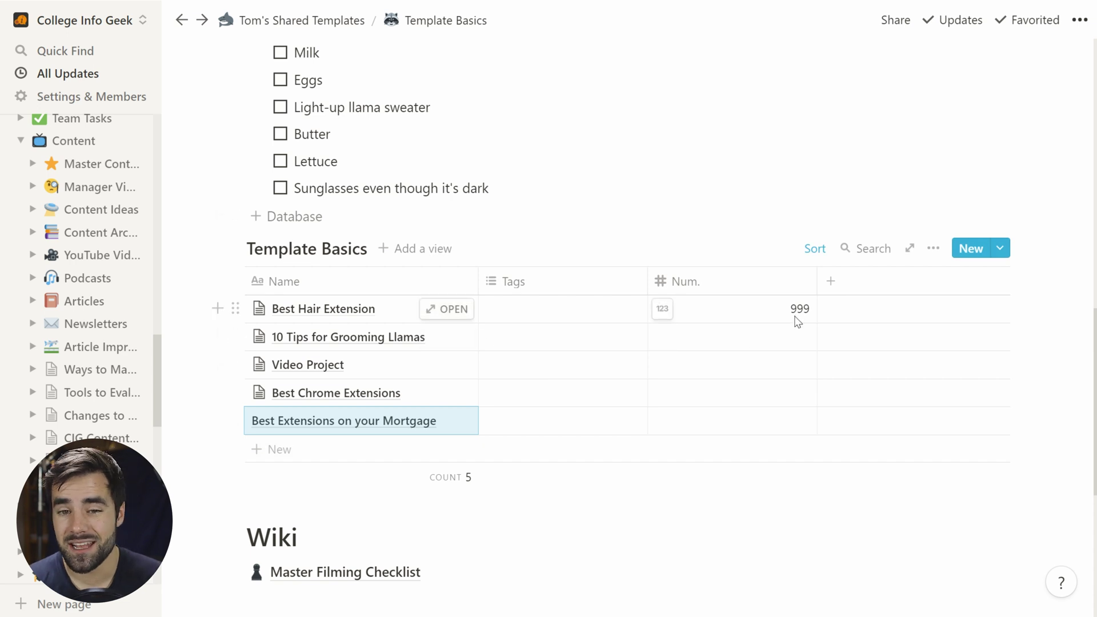
click(798, 321)
key(Escape)
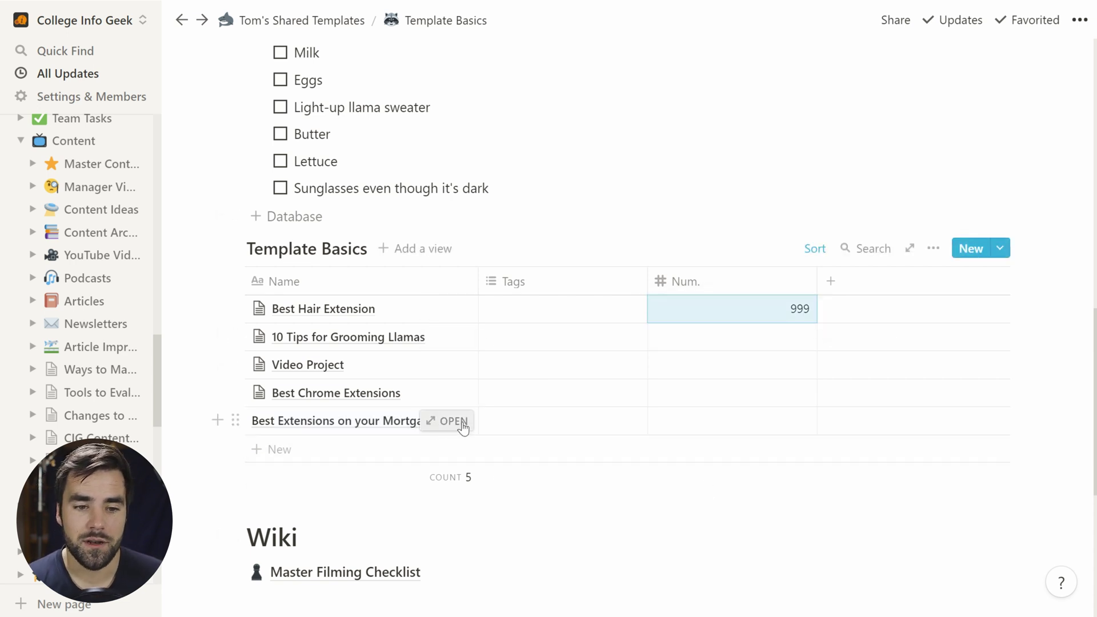
Step: Give Best Extensions on your Mortgage a Num. of 54 and apply the Video Project Template
click(454, 421)
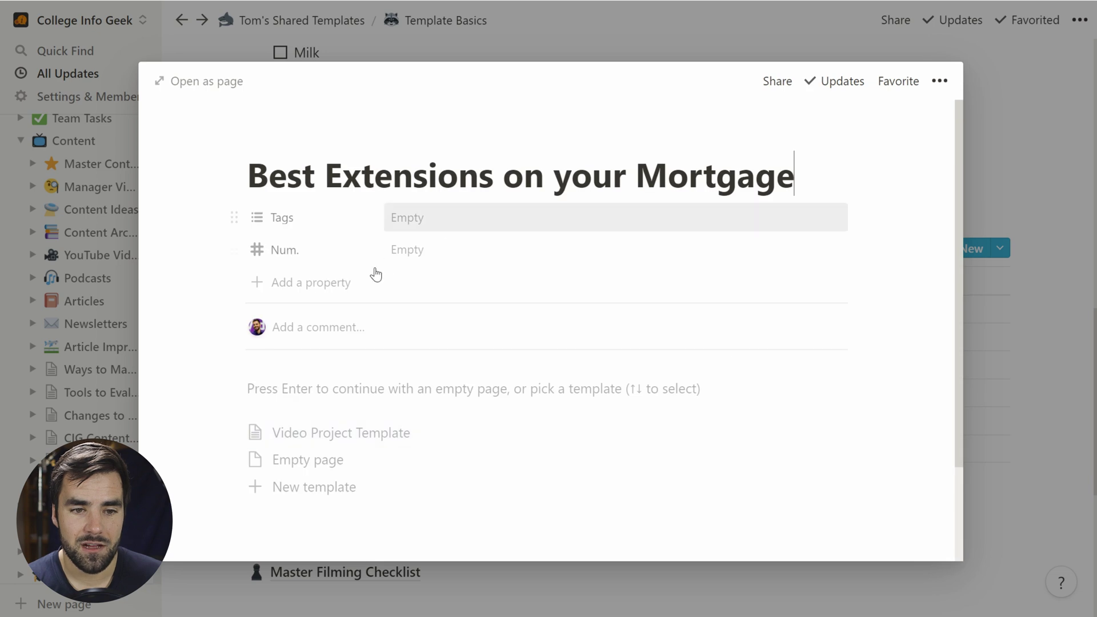
click(416, 251)
text(54)
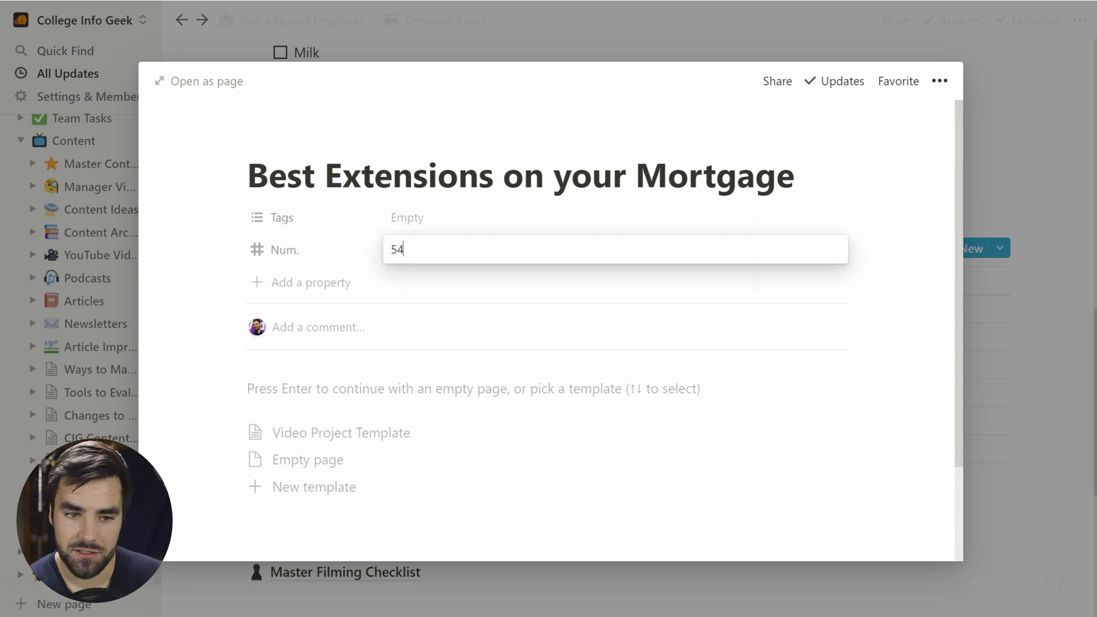
click(773, 219)
click(898, 245)
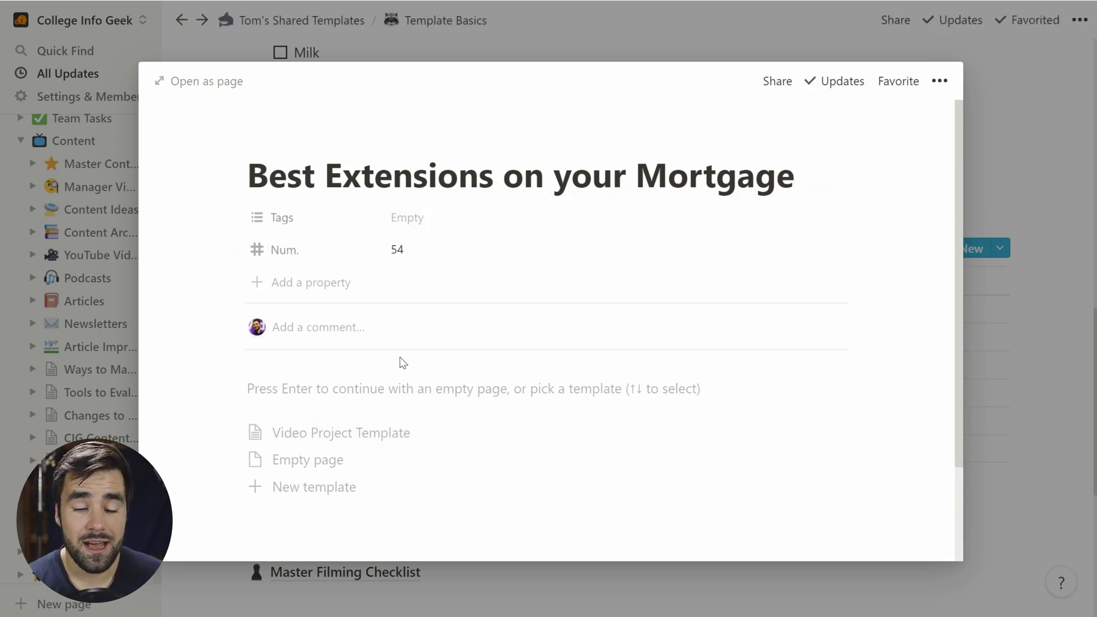
click(386, 438)
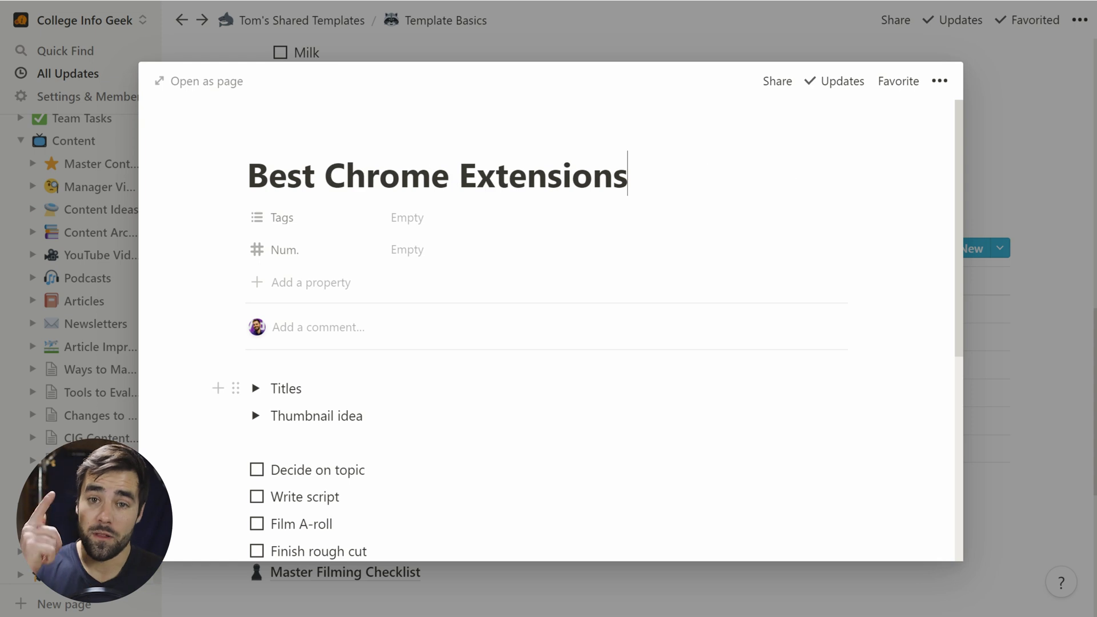
Step: Add a How to ride llama row to the table and open its page
click(1046, 457)
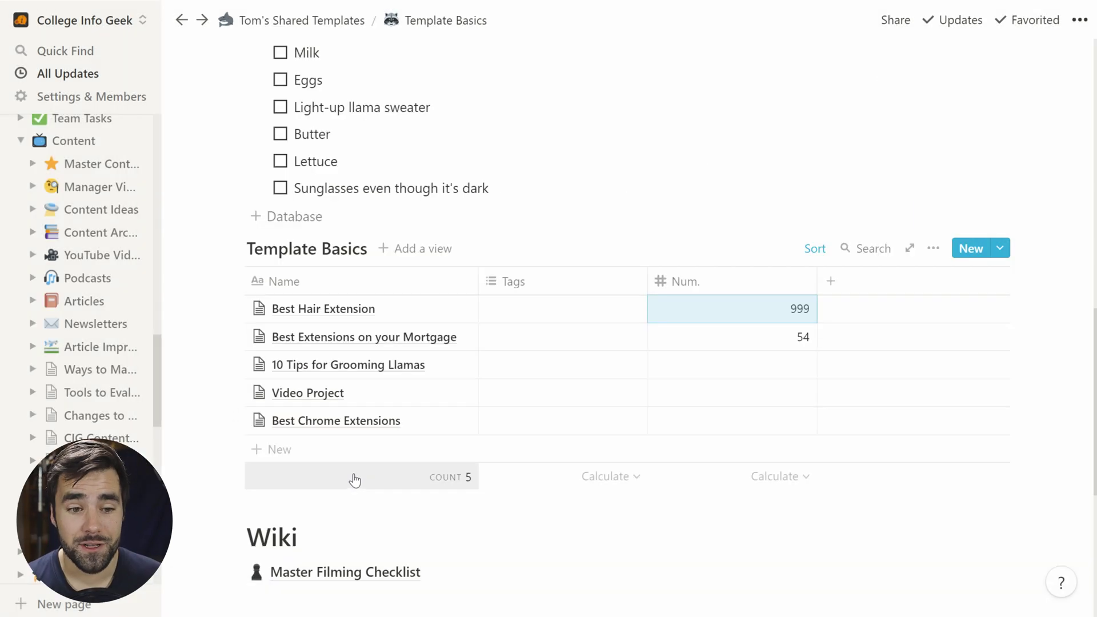
click(359, 454)
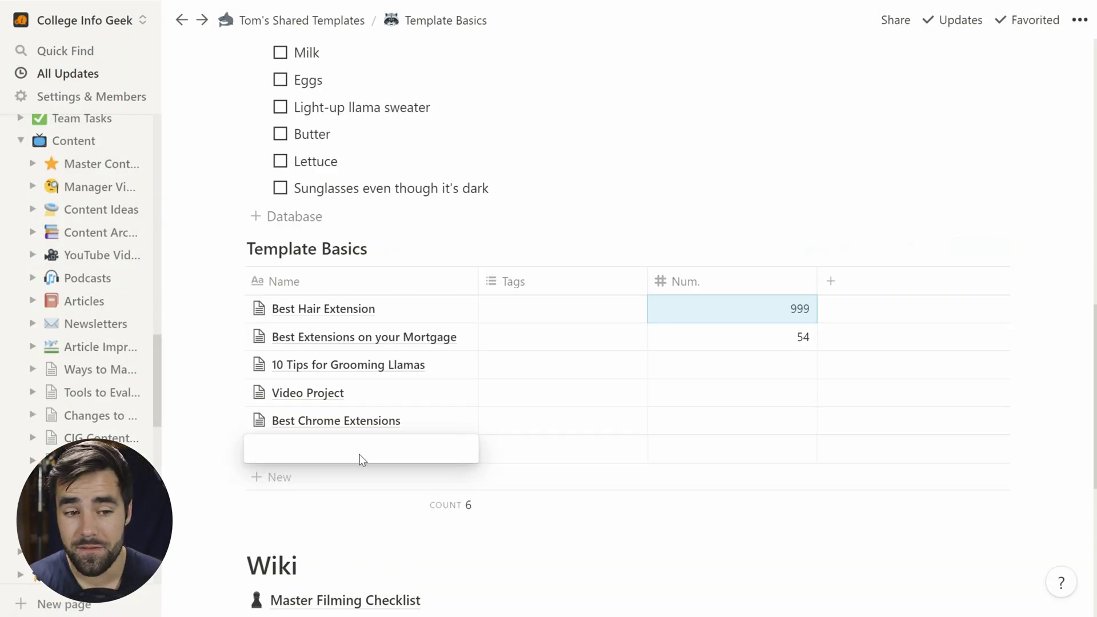
text(How to ride ll)
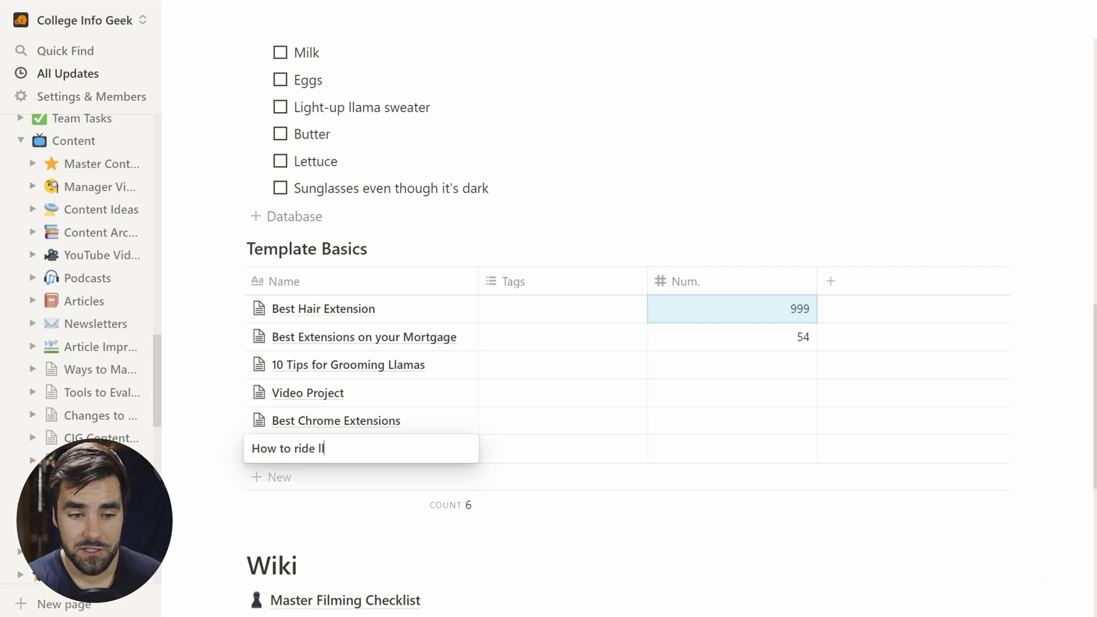
text(ame)
key(BackSpace)
text(a)
key(Return)
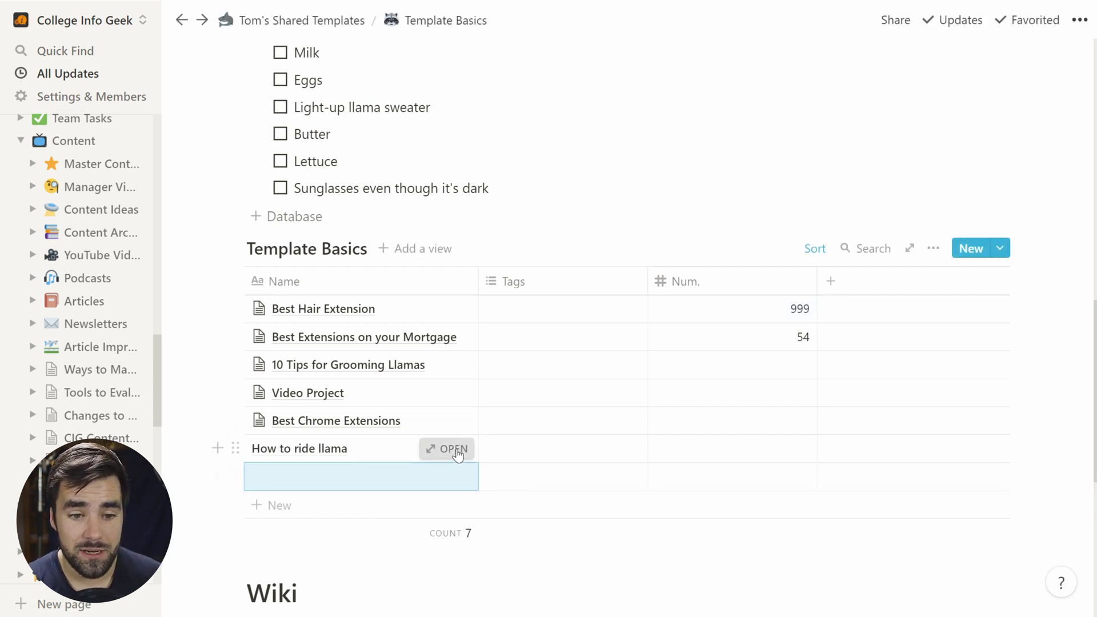
click(449, 449)
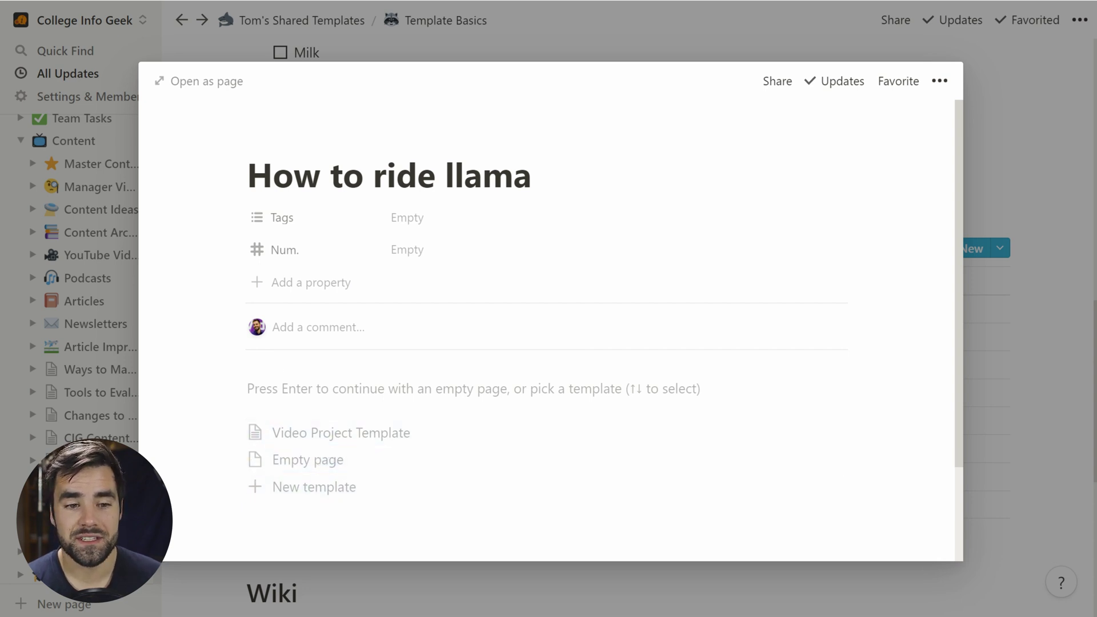
Step: Write a few bulleted notes on the llama page and select them all
click(393, 389)
text(-)
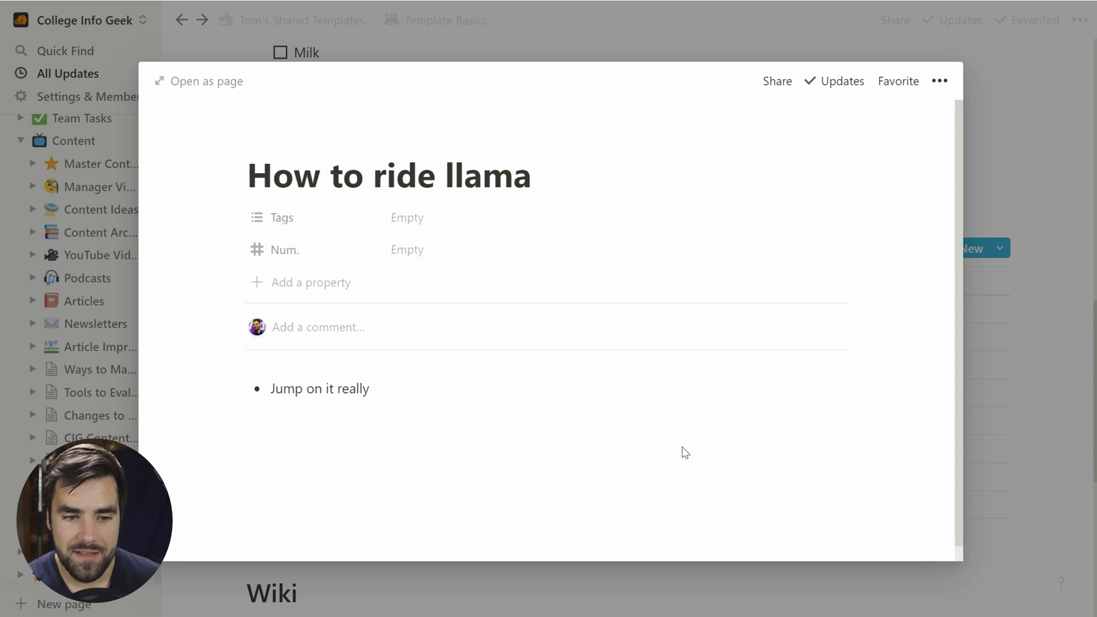
key(Return)
key(Return)
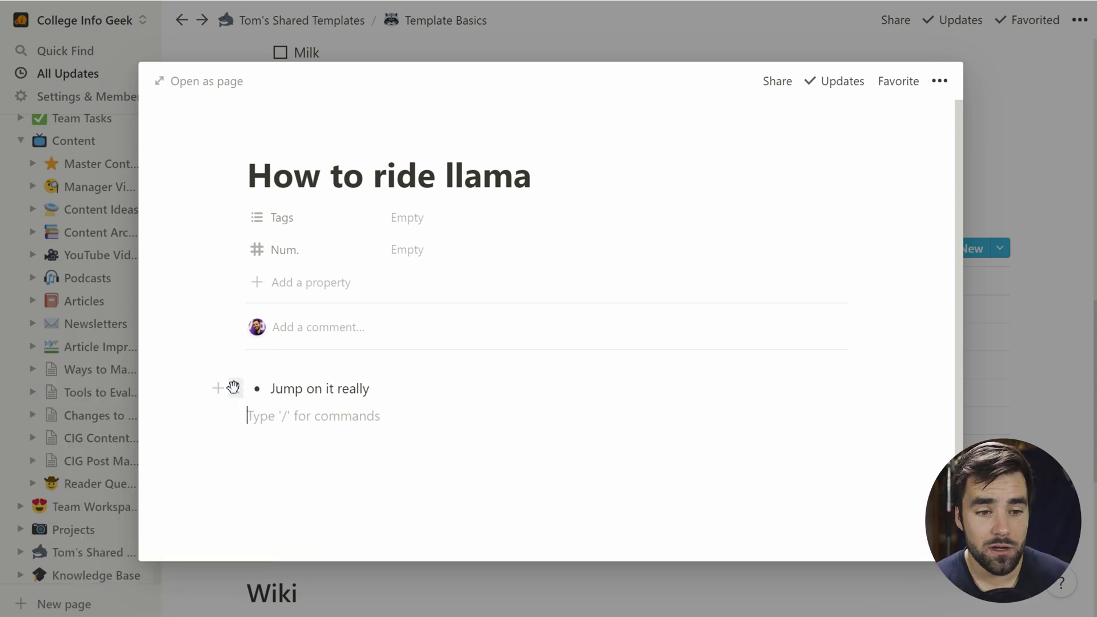
click(233, 388)
key(Escape)
key(BackSpace)
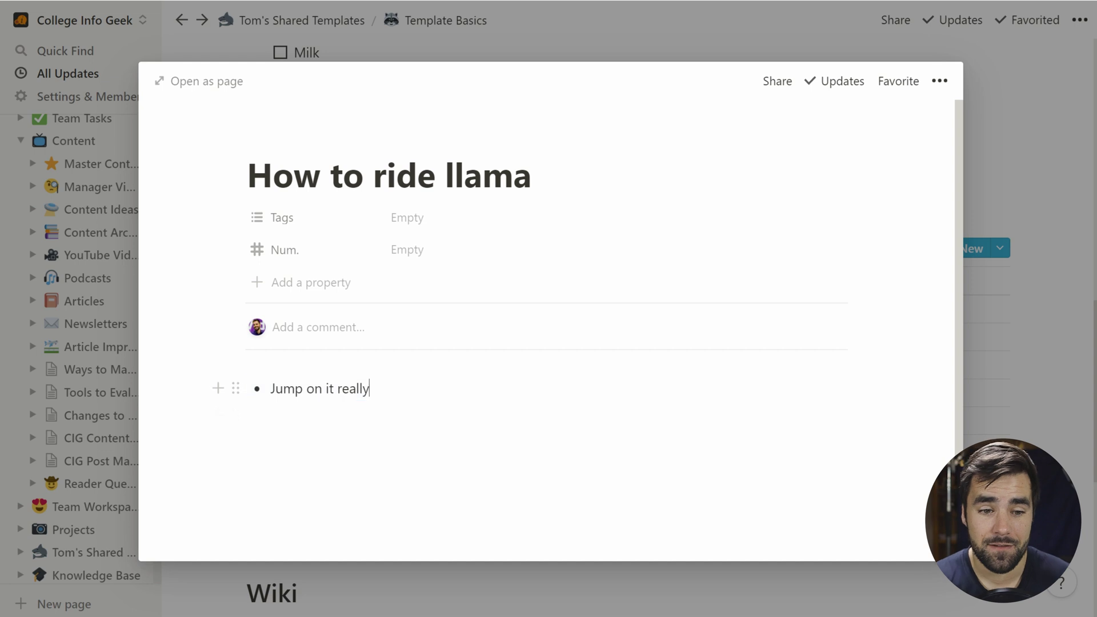
text(!)
key(Return)
key(BackSpace)
key(BackSpace)
key(BackSpace)
key(BackSpace)
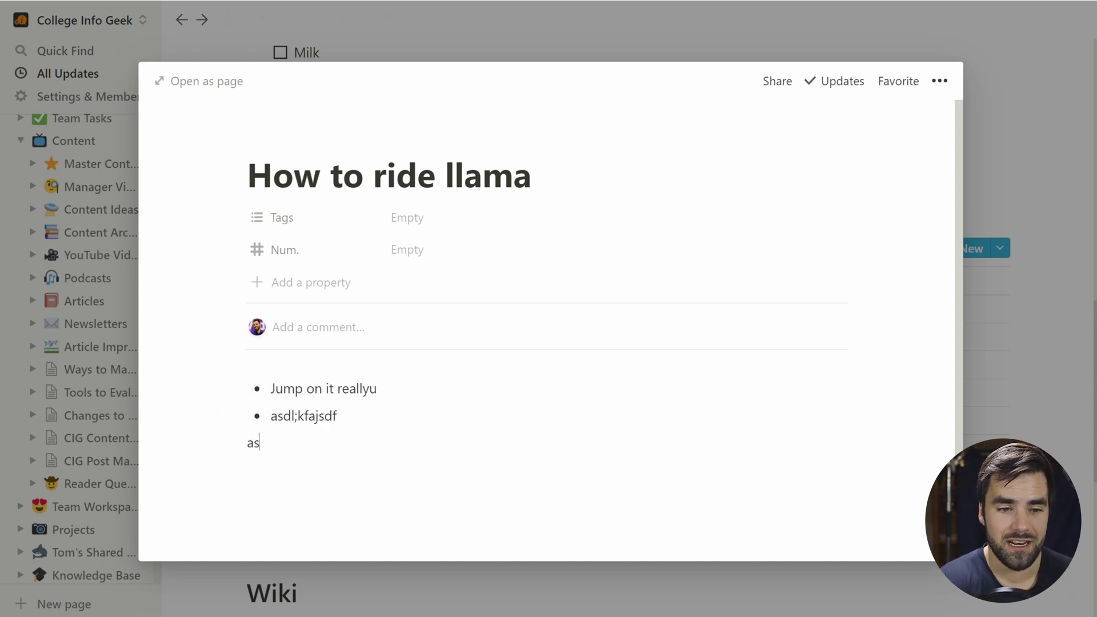
key(Return)
drag(337, 514, 310, 373)
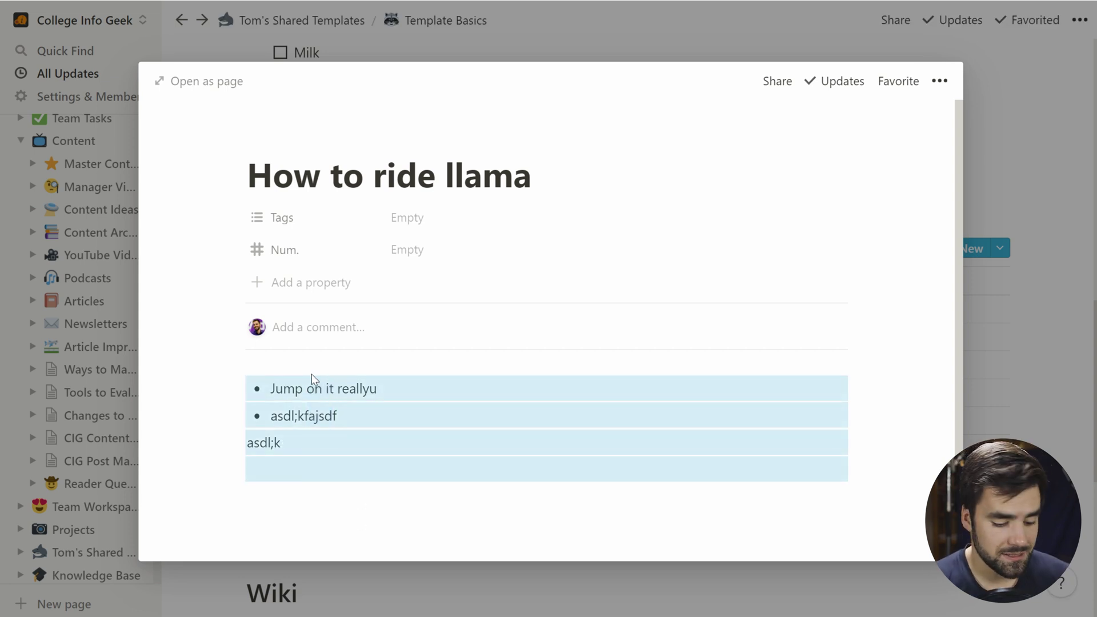
Step: Cut the notes and apply the Video Project Template to the llama page
key(BackSpace)
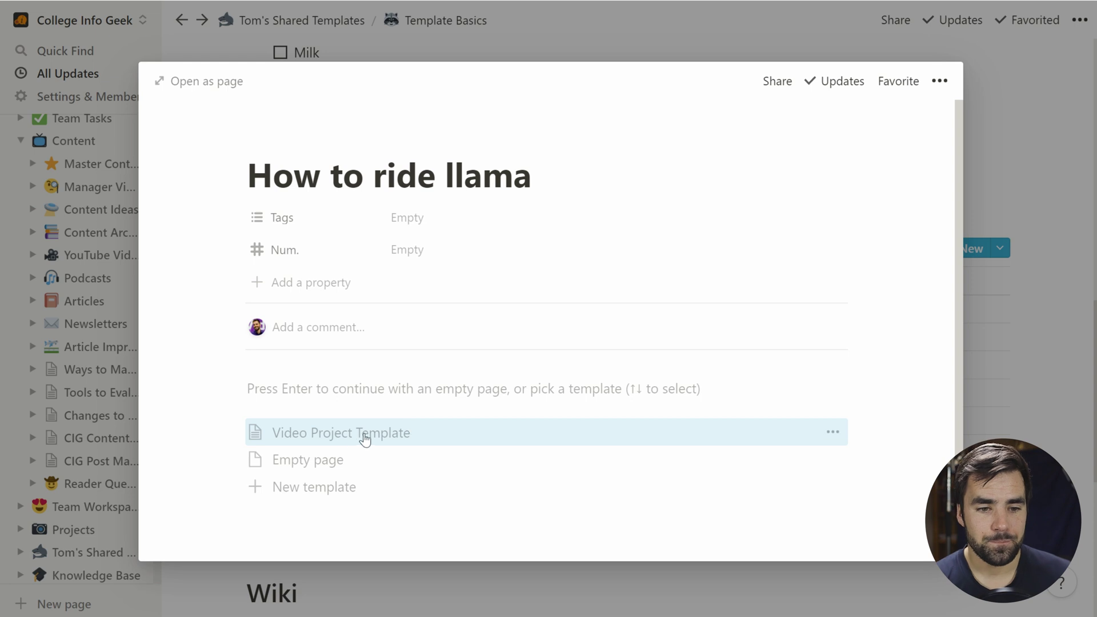
click(343, 438)
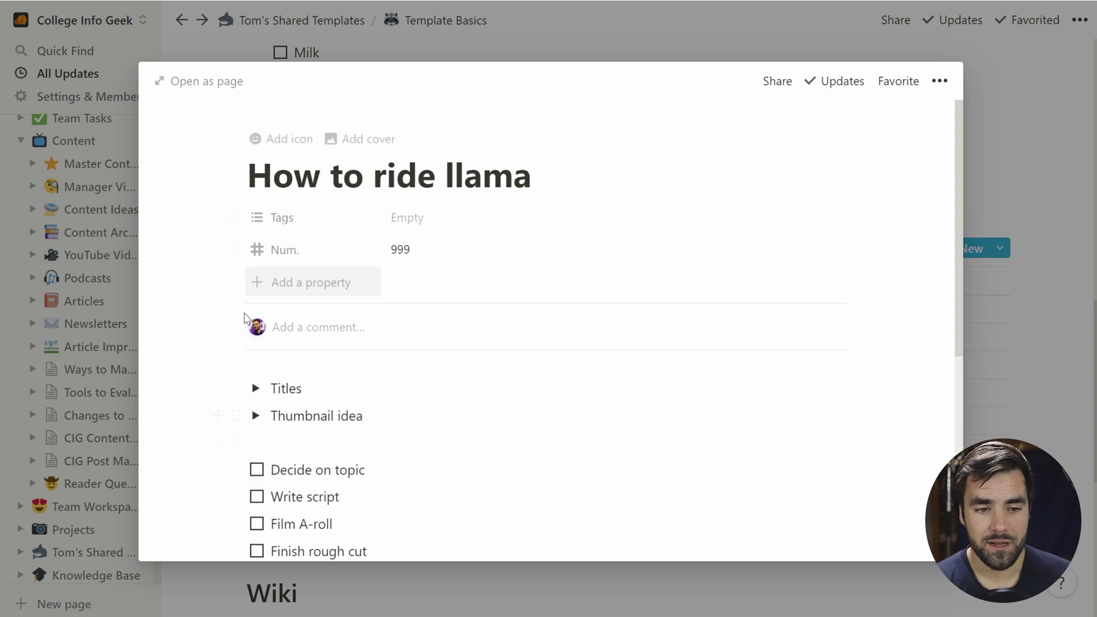
scroll(342, 428, down, 5)
scroll(371, 226, up, 2)
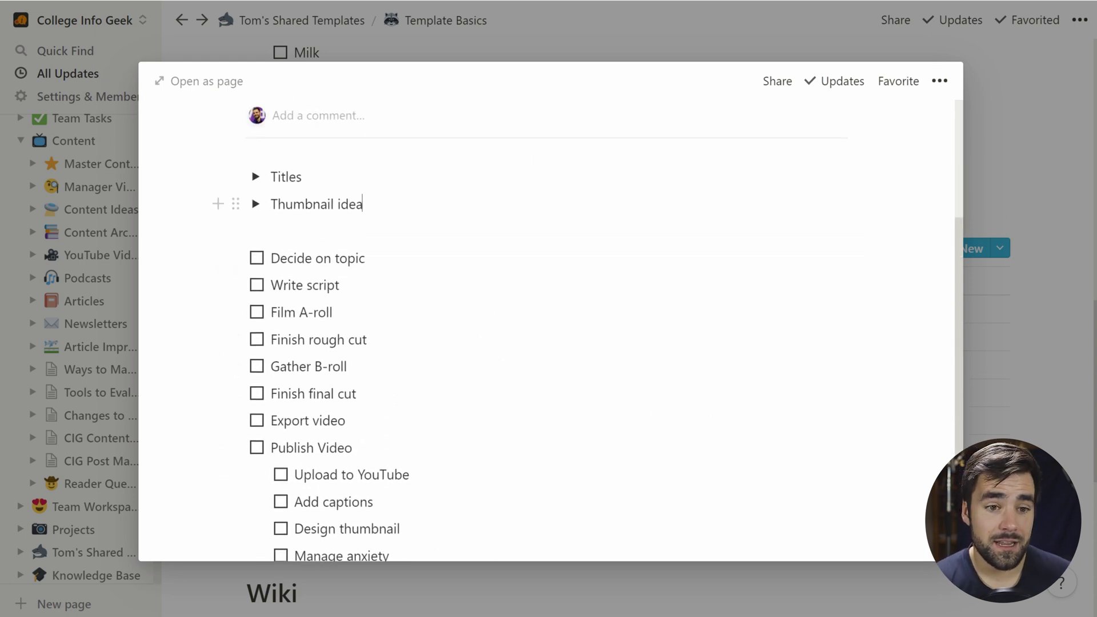
Step: Paste the notes inside a new Video script toggle and close the page
key(Return)
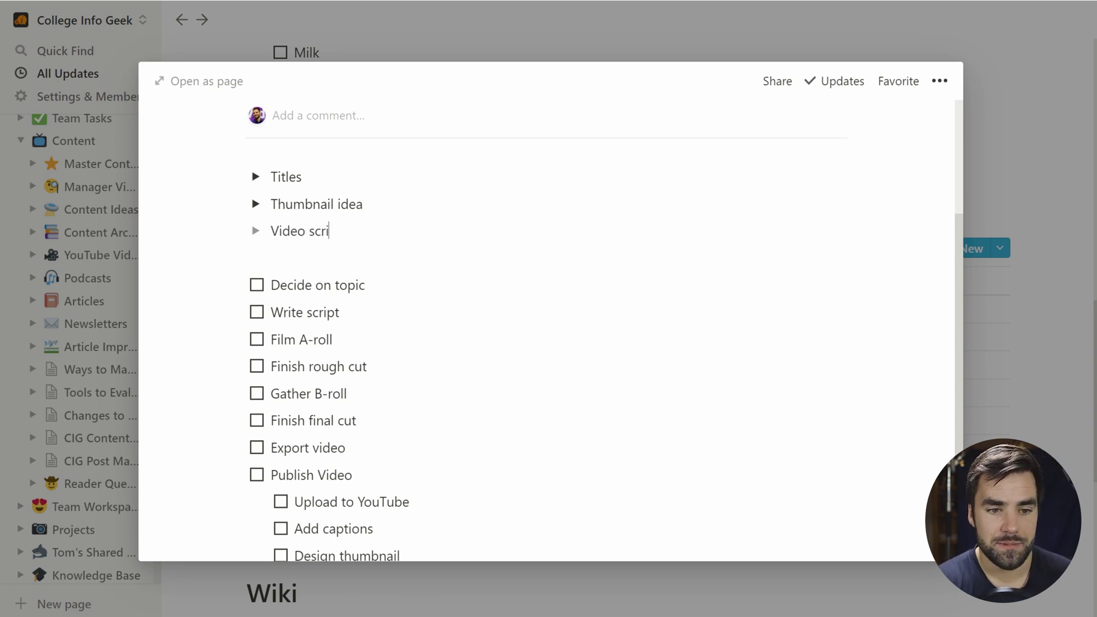
click(255, 230)
click(333, 258)
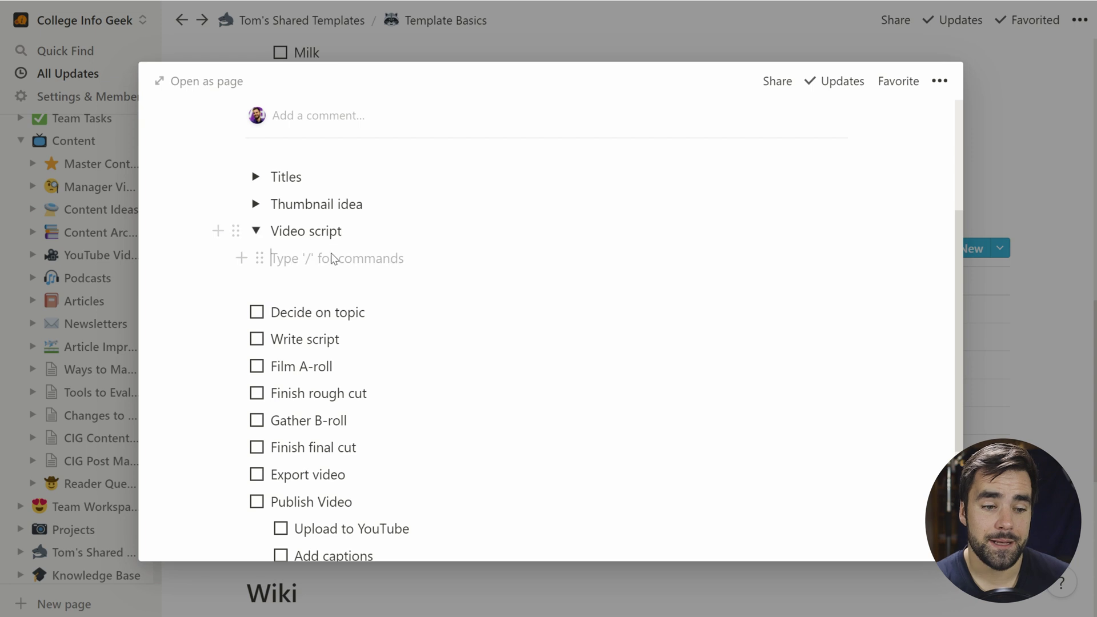
text(Jump on it reallyu asdl;kfajsdf asdl;k)
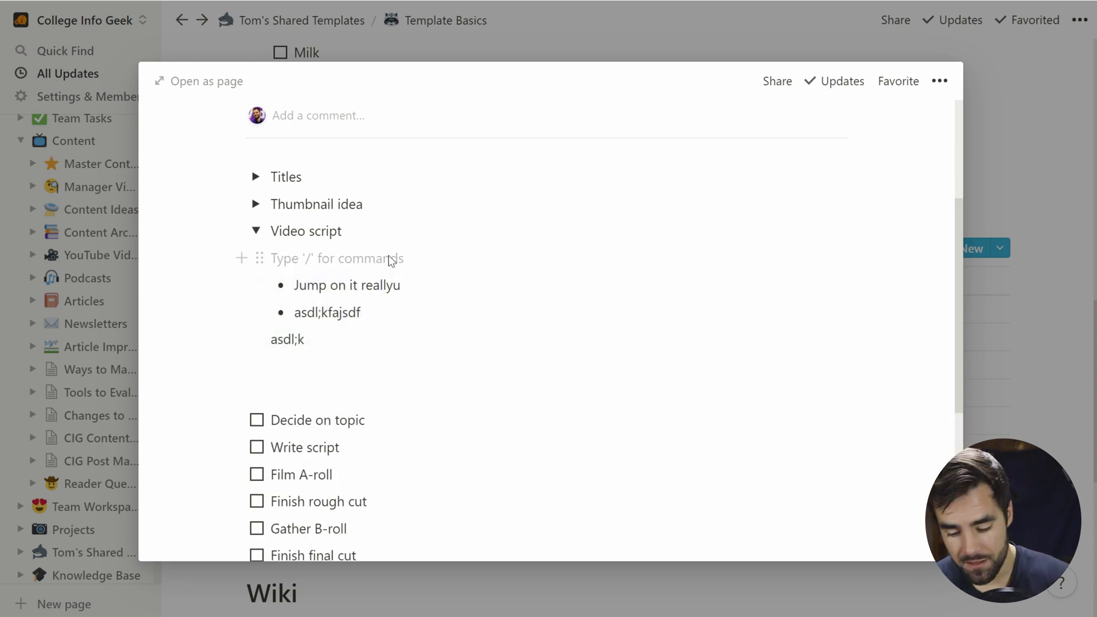
key(BackSpace)
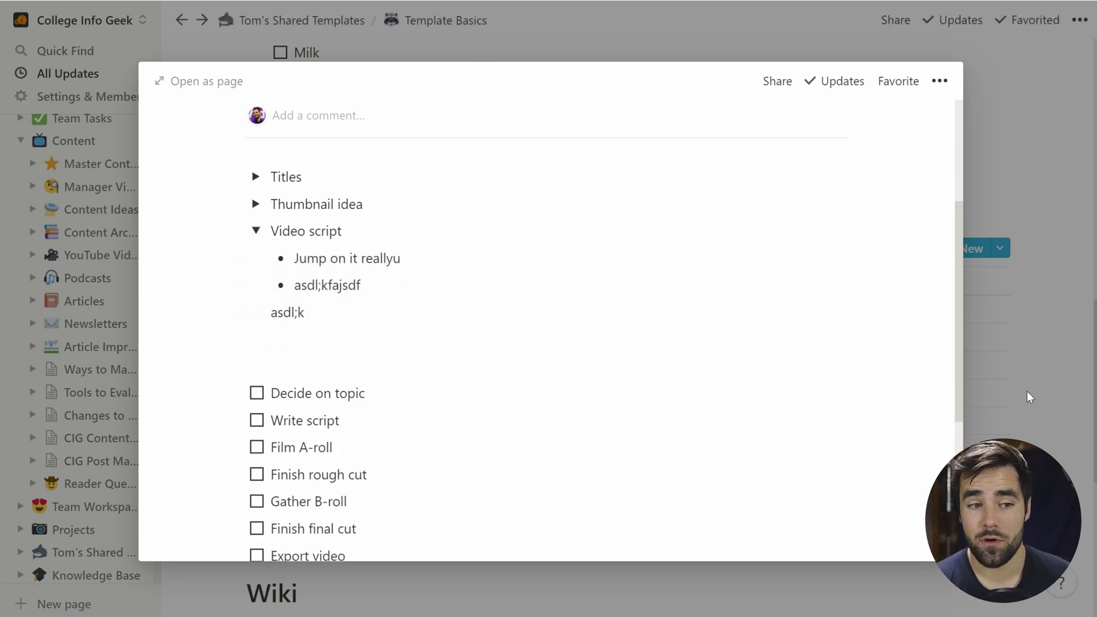
click(1066, 398)
Step: Go to the Content page and load more rows of the Master Content Tracker
scroll(114, 369, up, 2)
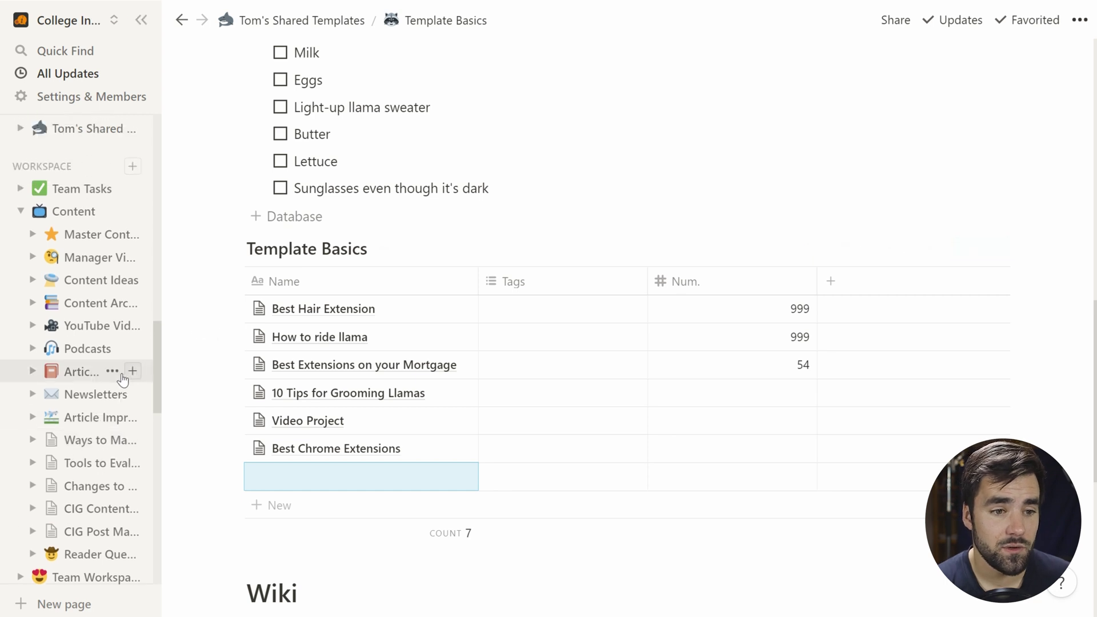
click(73, 211)
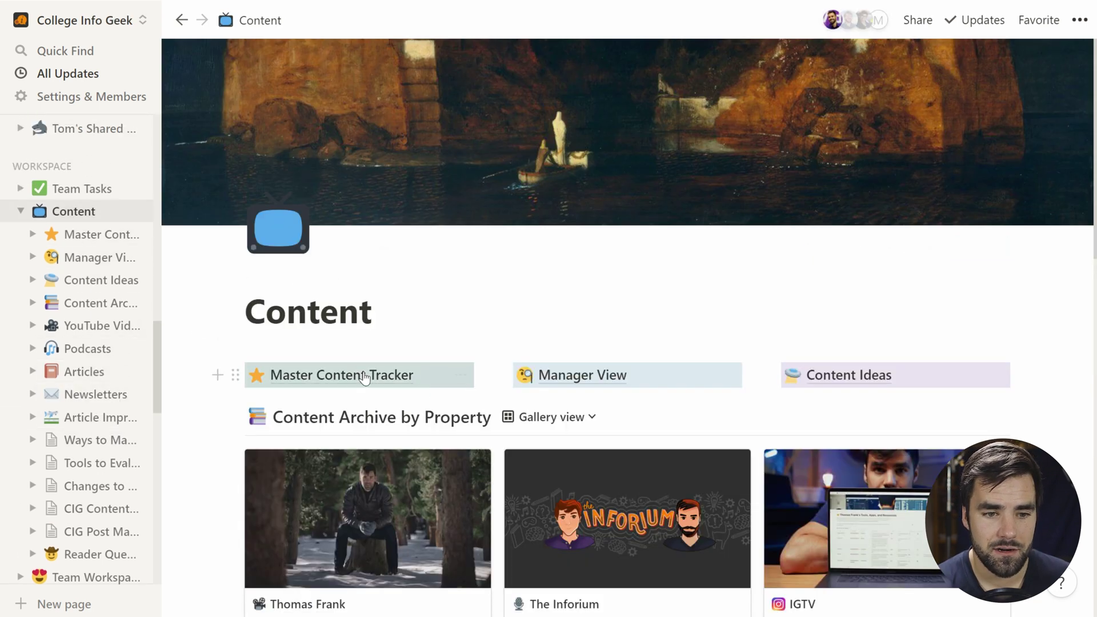
click(367, 542)
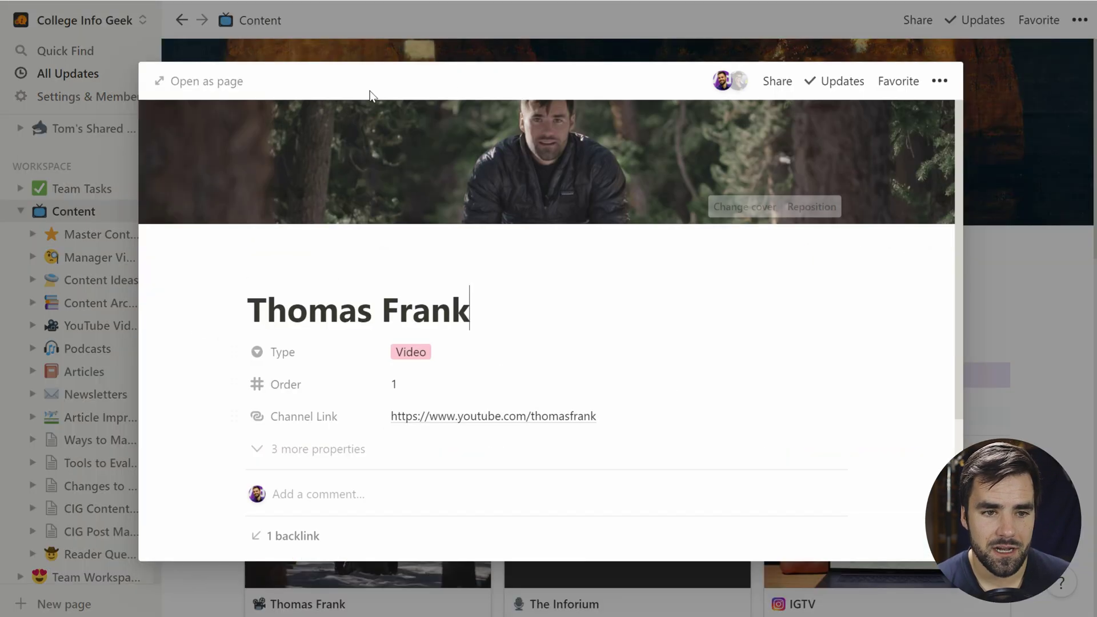
click(225, 81)
scroll(771, 216, down, 7)
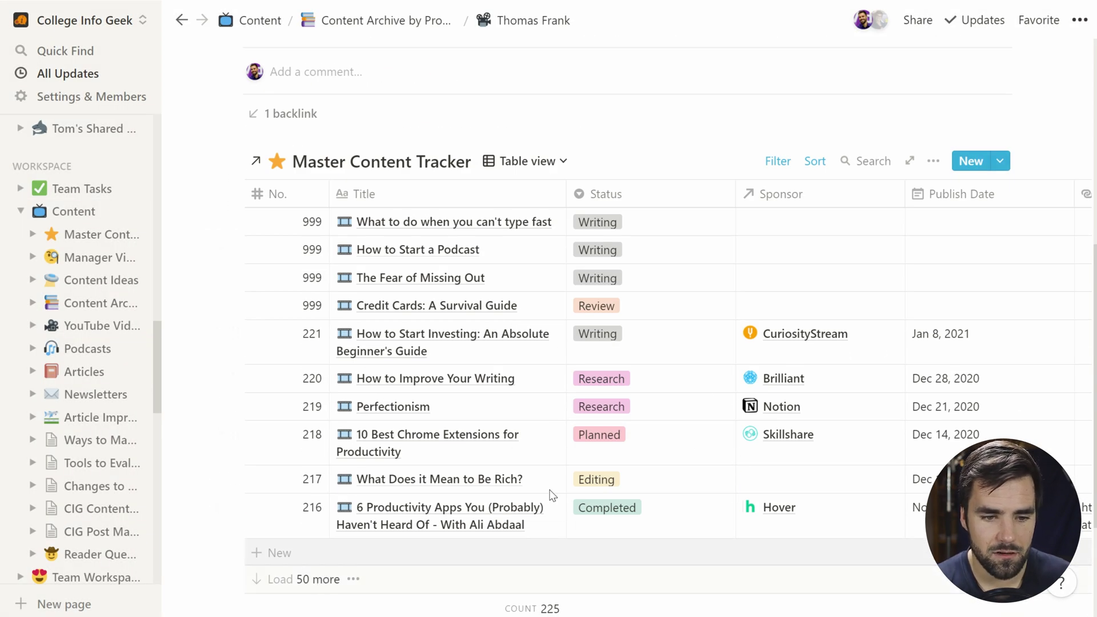
scroll(552, 495, down, 4)
click(720, 384)
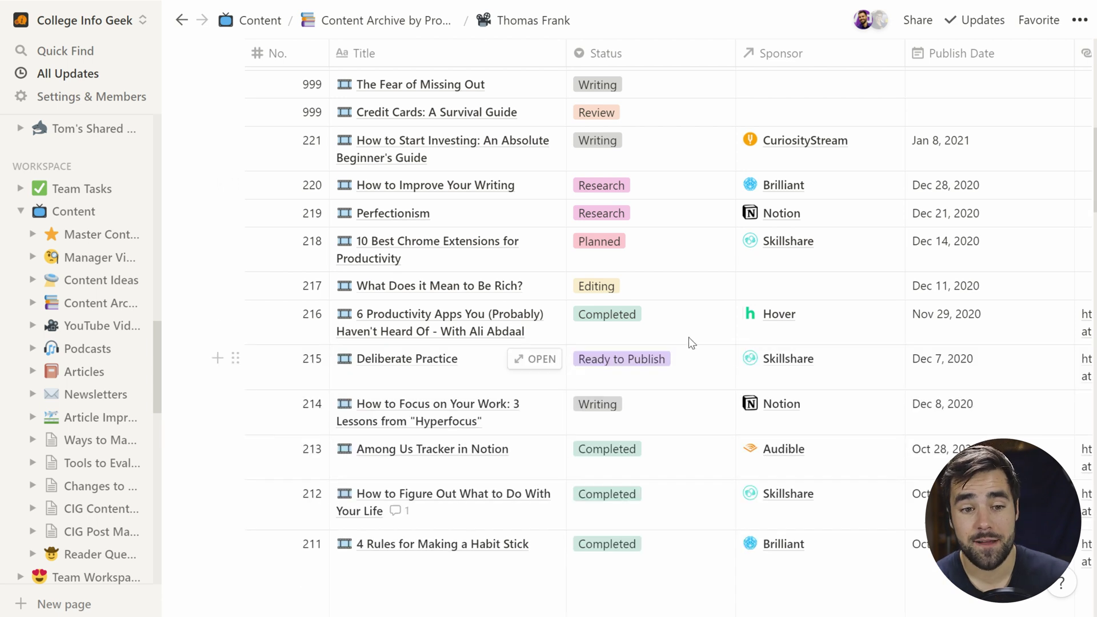
Step: Open the Deliberate Practice entry as a full page
click(546, 361)
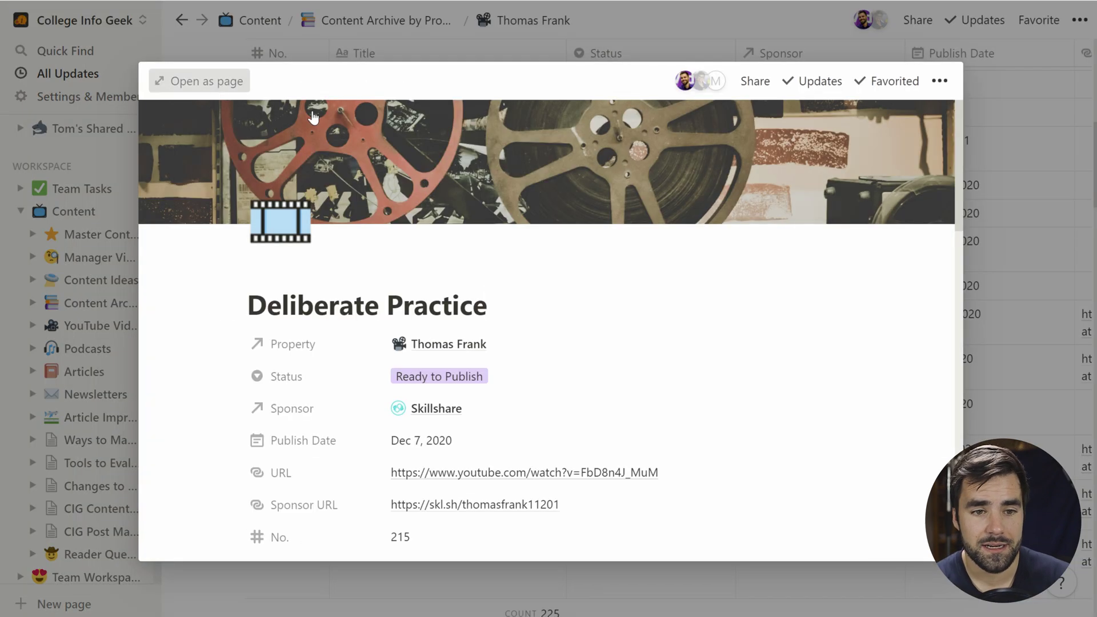
click(200, 81)
scroll(749, 126, down, 15)
scroll(749, 127, up, 6)
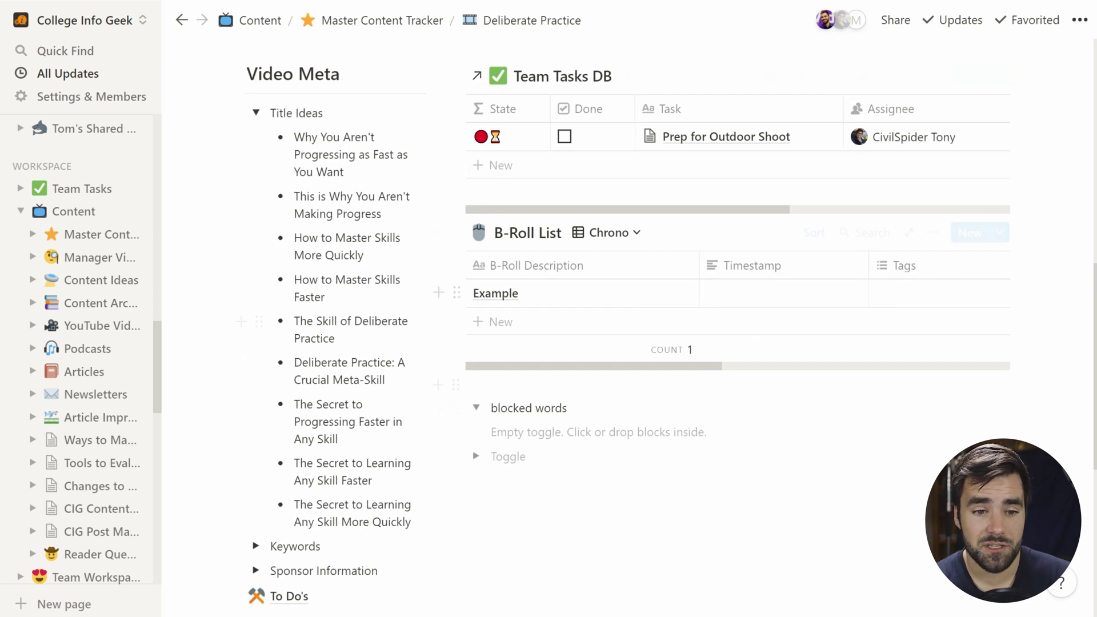
scroll(300, 453, down, 6)
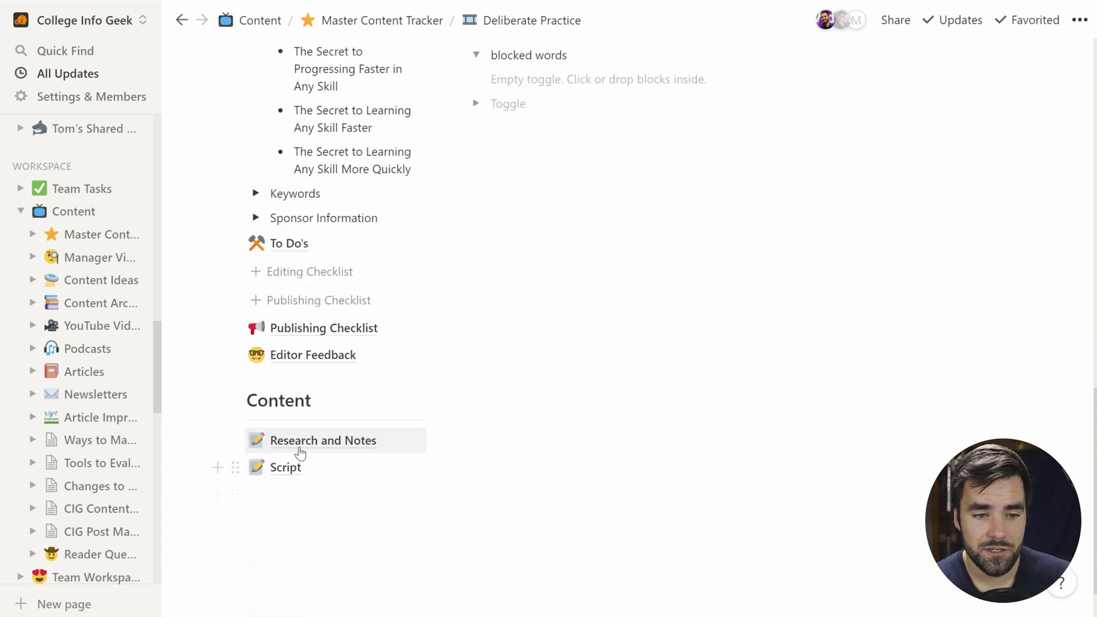
Step: Read through the Deliberate Practice Script page, then go back to the Content page
click(289, 469)
scroll(289, 469, down, 6)
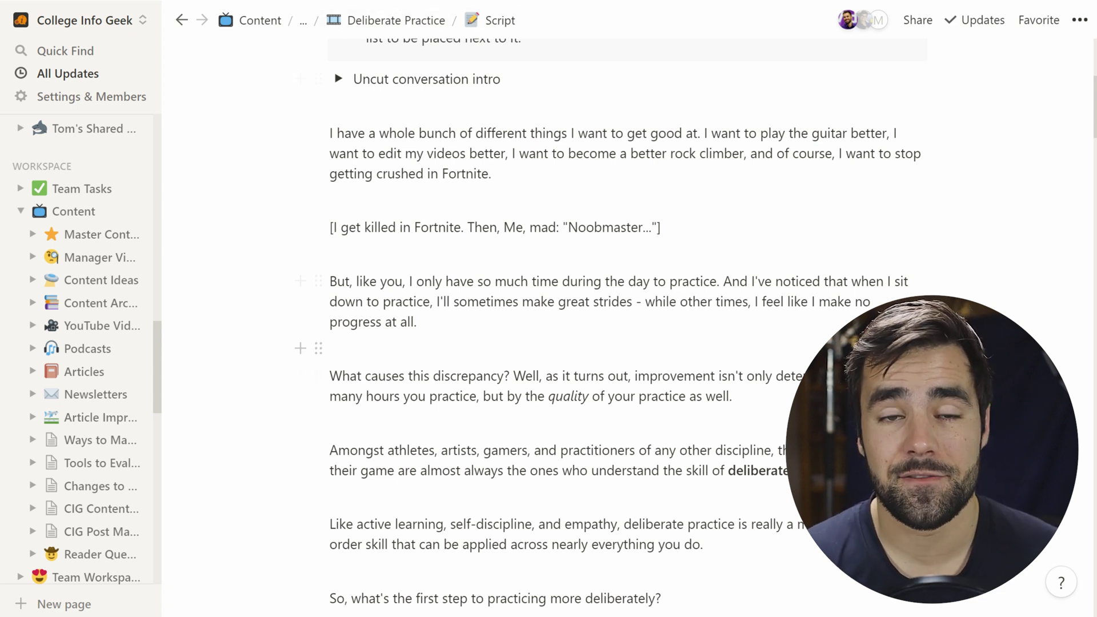
scroll(628, 320, down, 1)
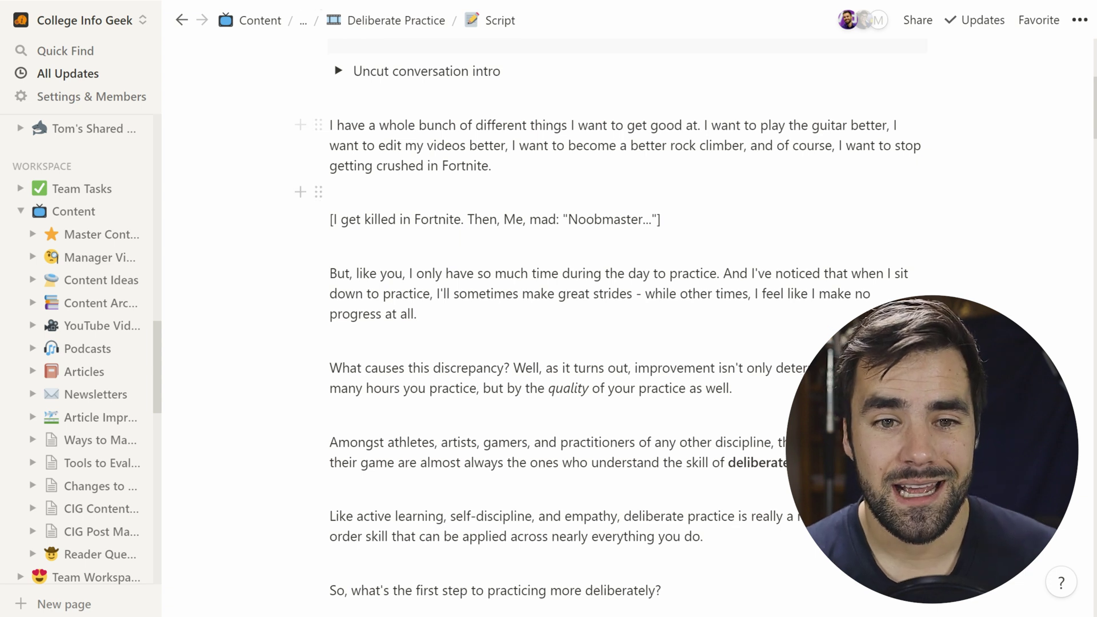
scroll(629, 320, down, 20)
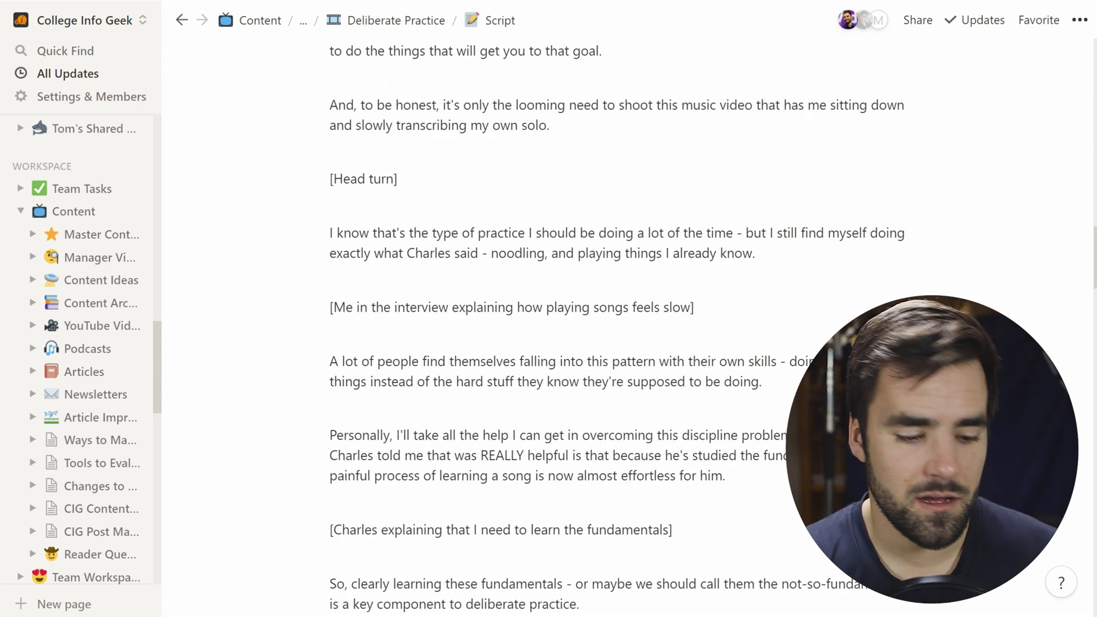
scroll(629, 354, up, 20)
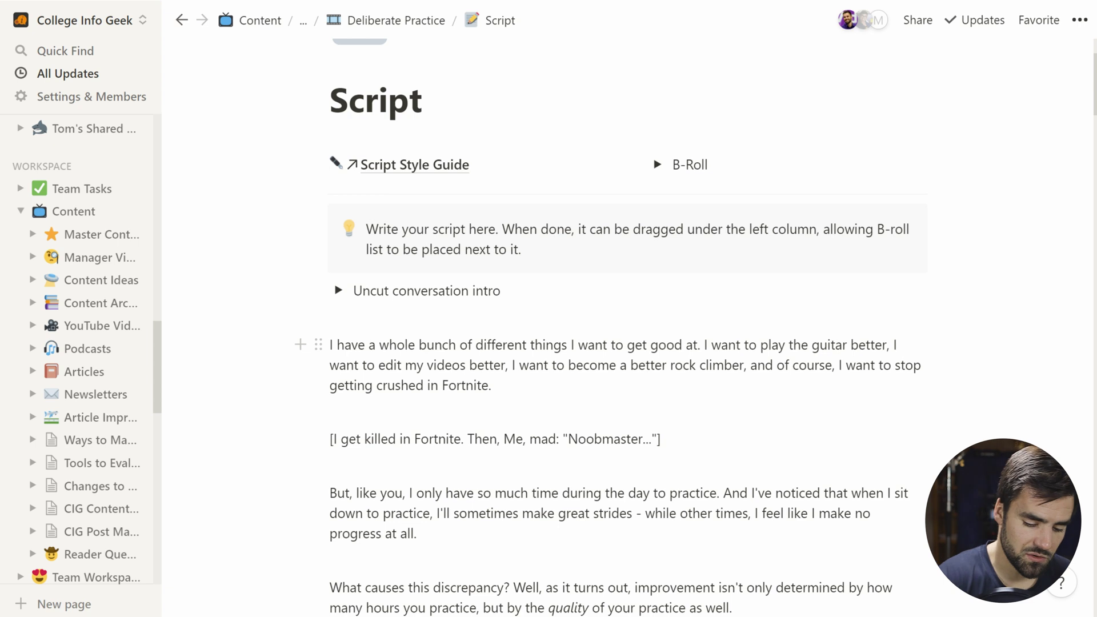
key(ctrl+[)
key(ctrl+[)
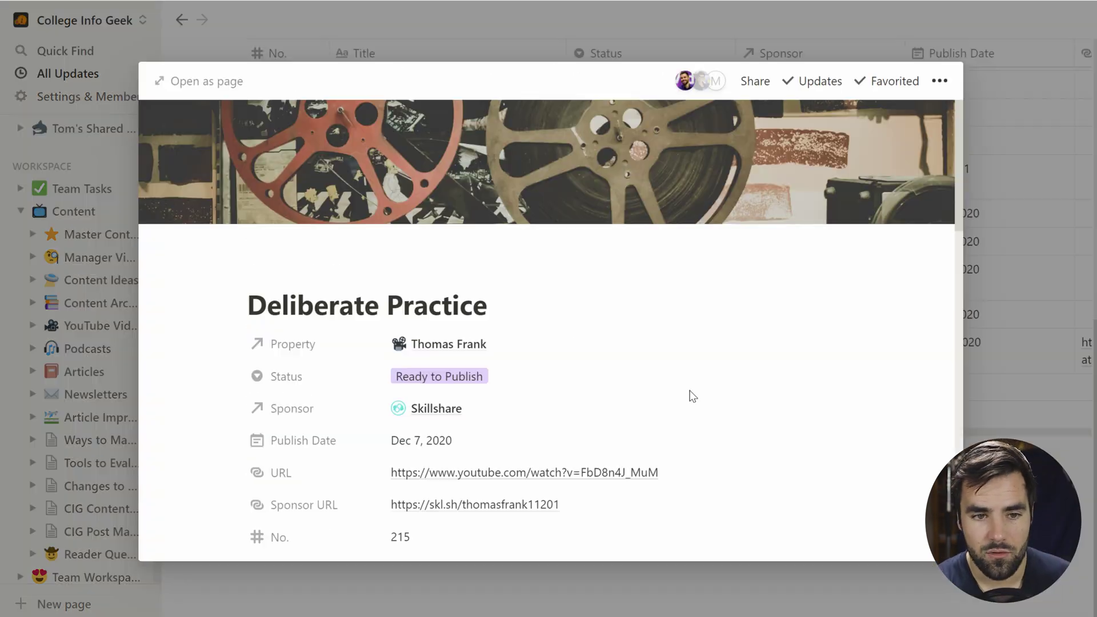
key(ctrl+[)
key(ctrl+[)
key(ctrl+[)
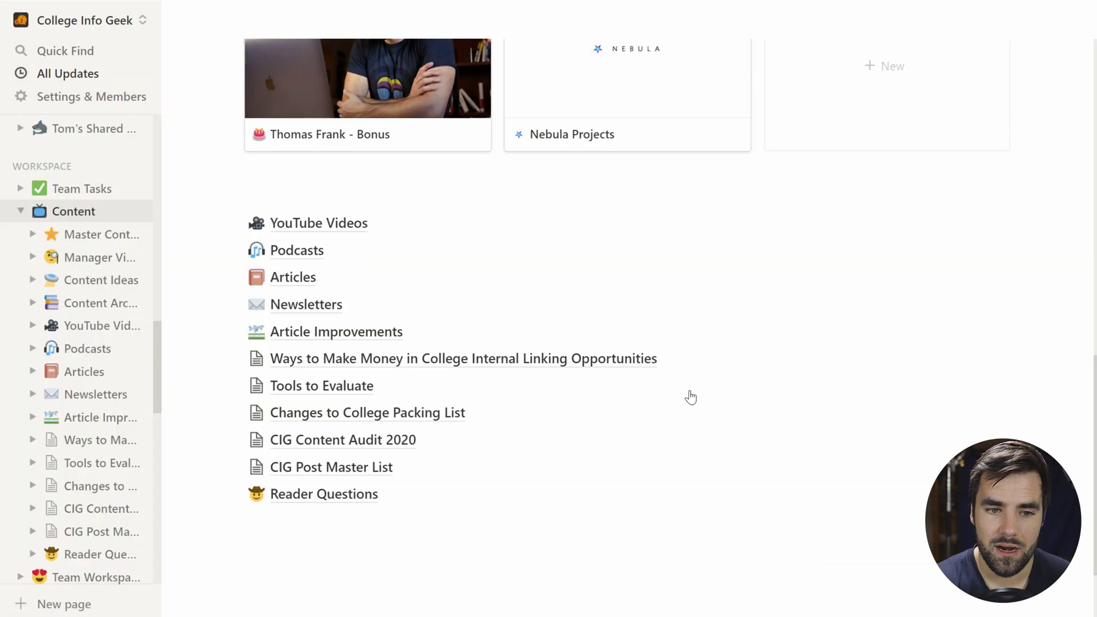
key(ctrl+[)
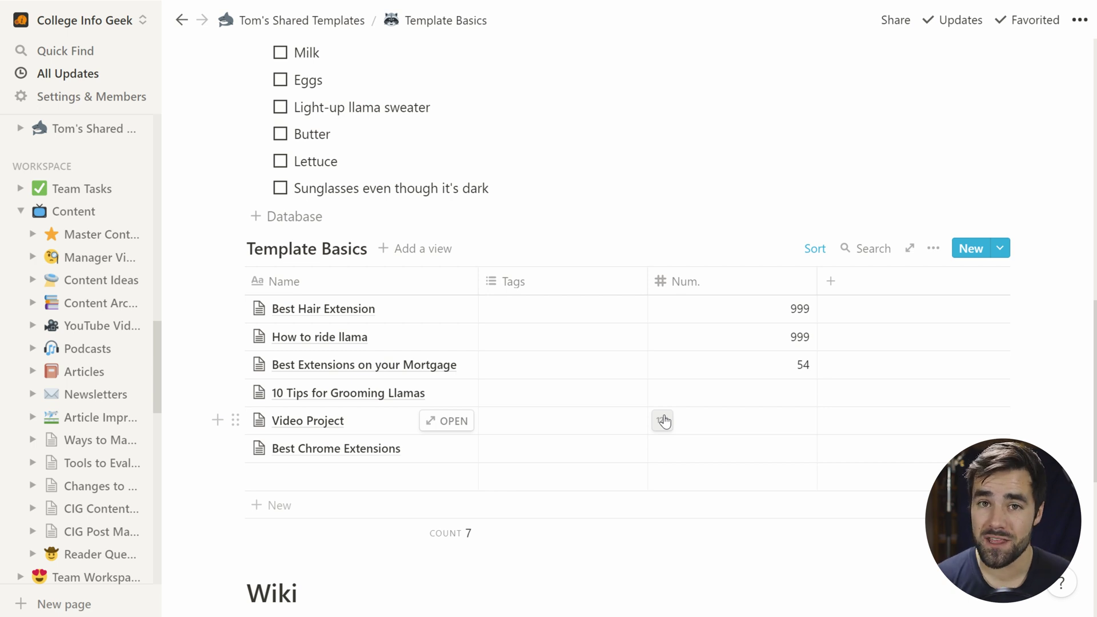
Step: Scroll down the Template Basics page toward its Wiki section
scroll(647, 426, down, 5)
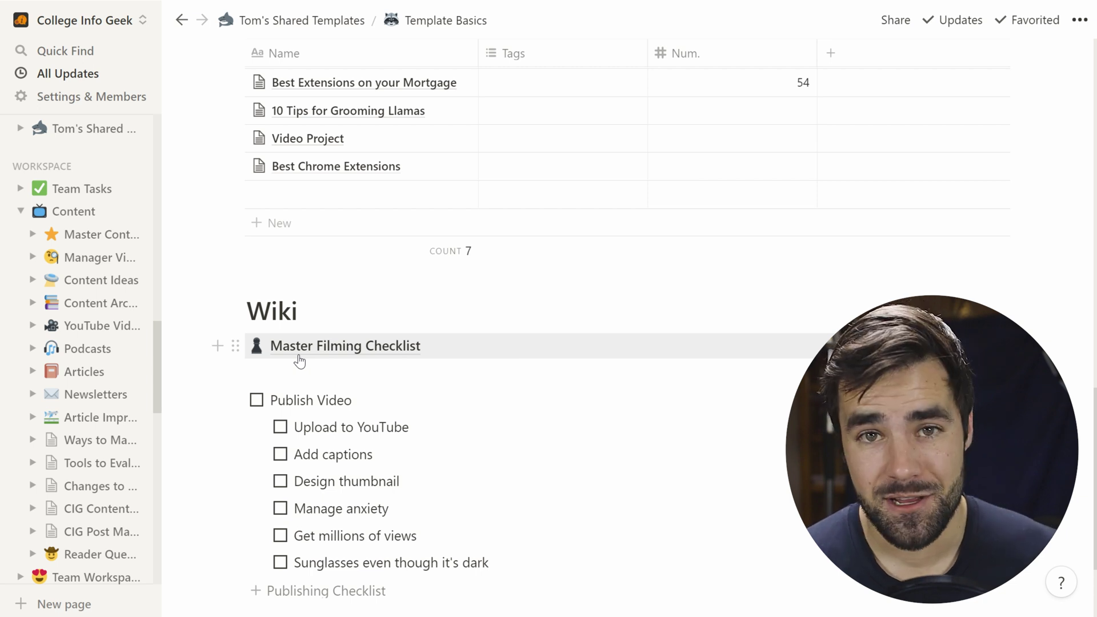
Step: Open the Master Filming Checklist page and copy its link
click(337, 345)
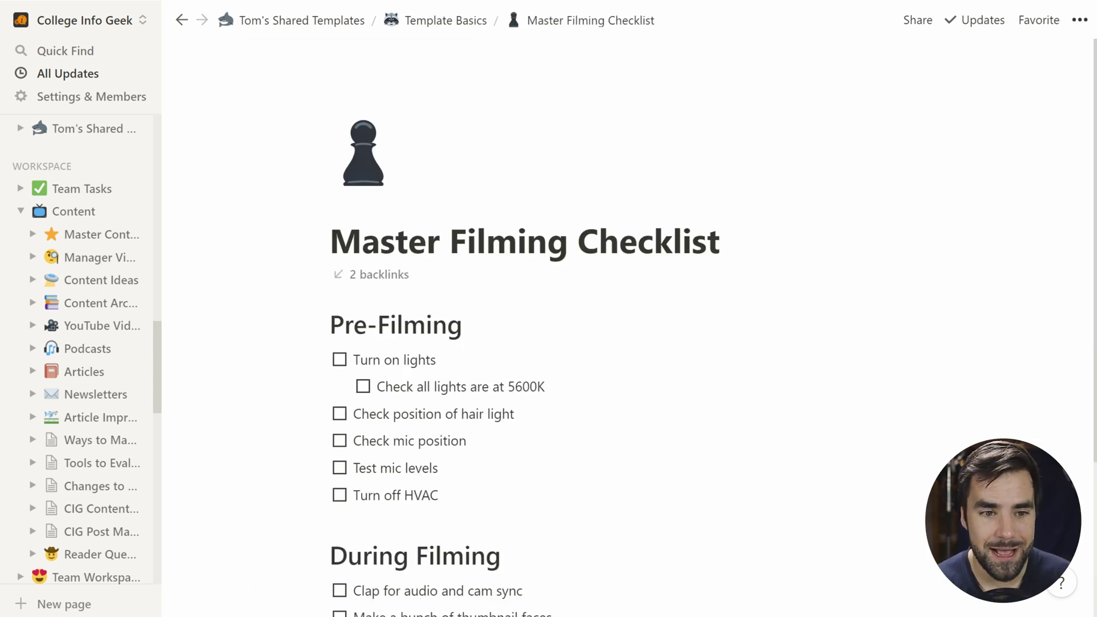
scroll(400, 359, down, 4)
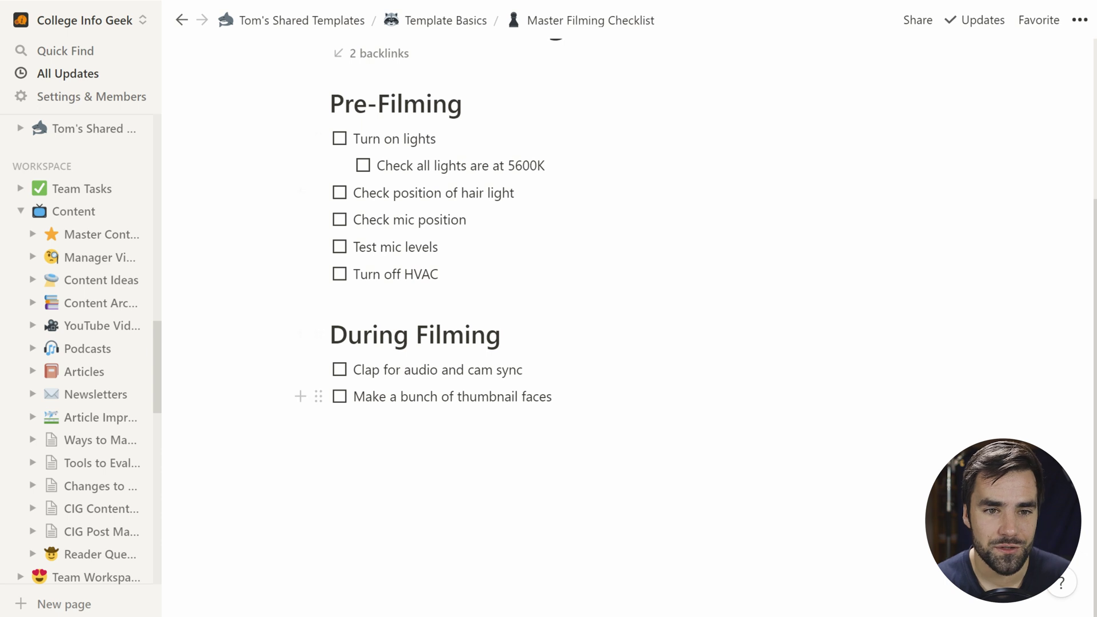
scroll(400, 396, up, 4)
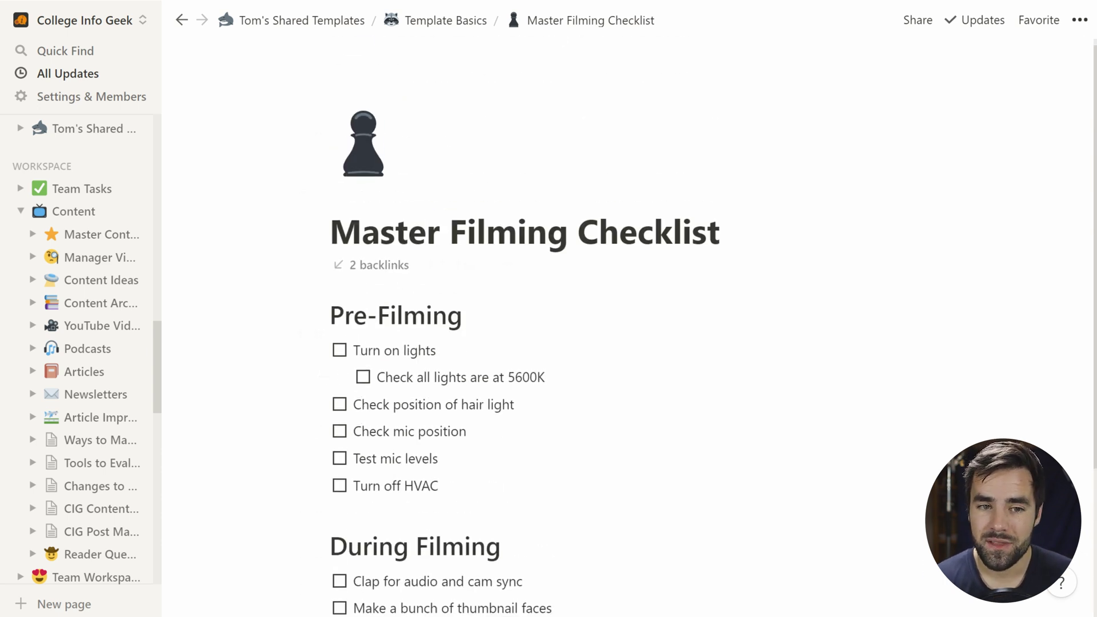
click(1079, 20)
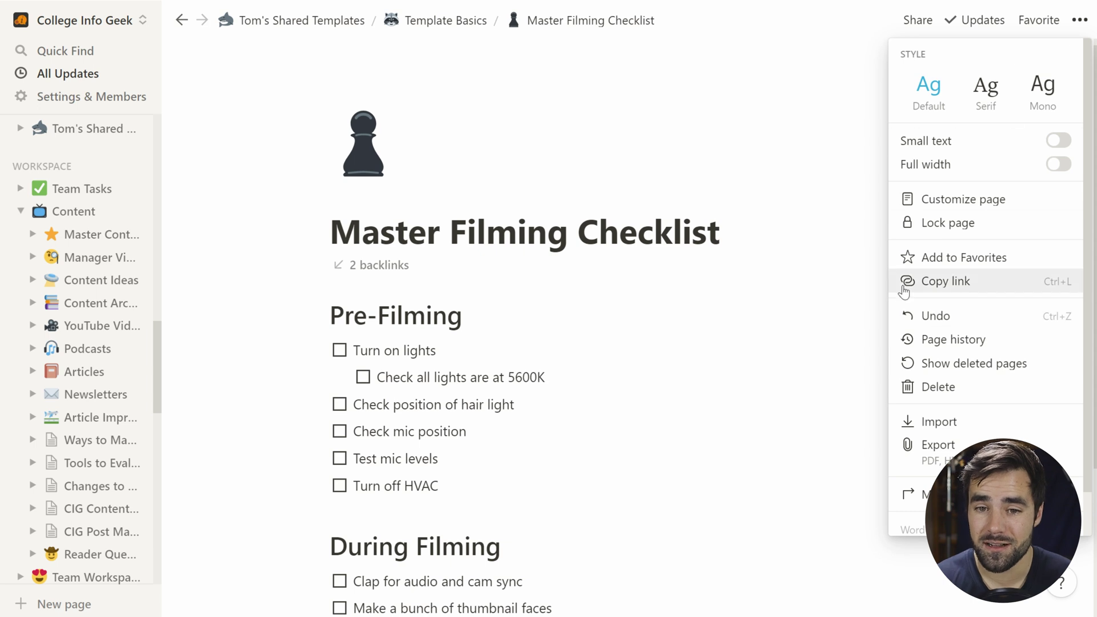
click(1054, 286)
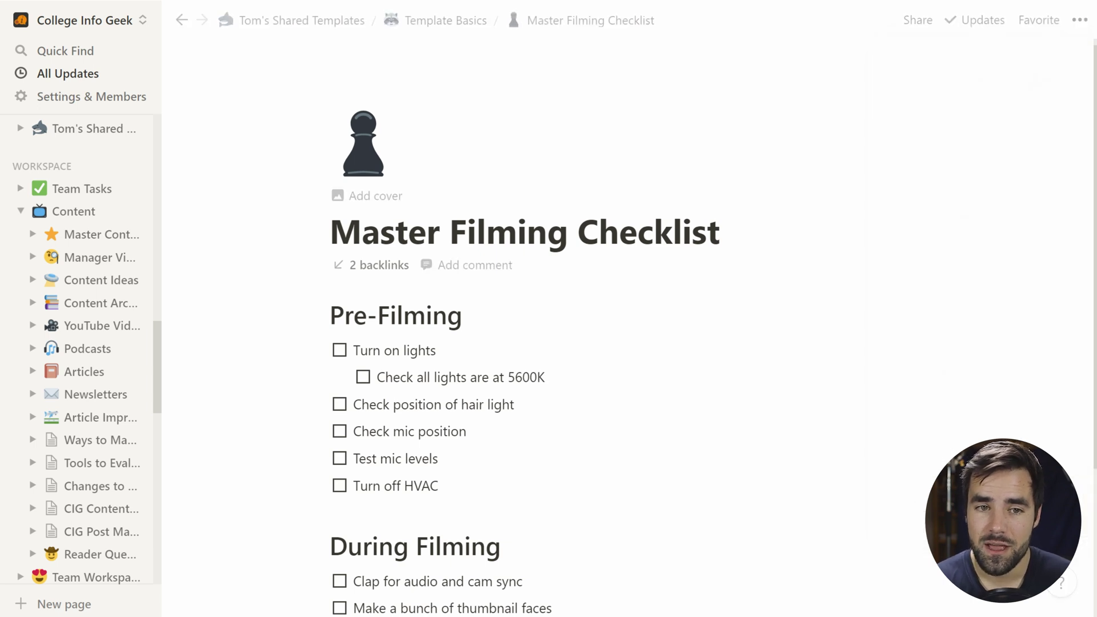
Step: Open the Video Project Template for editing as a full page from Template Basics
click(446, 23)
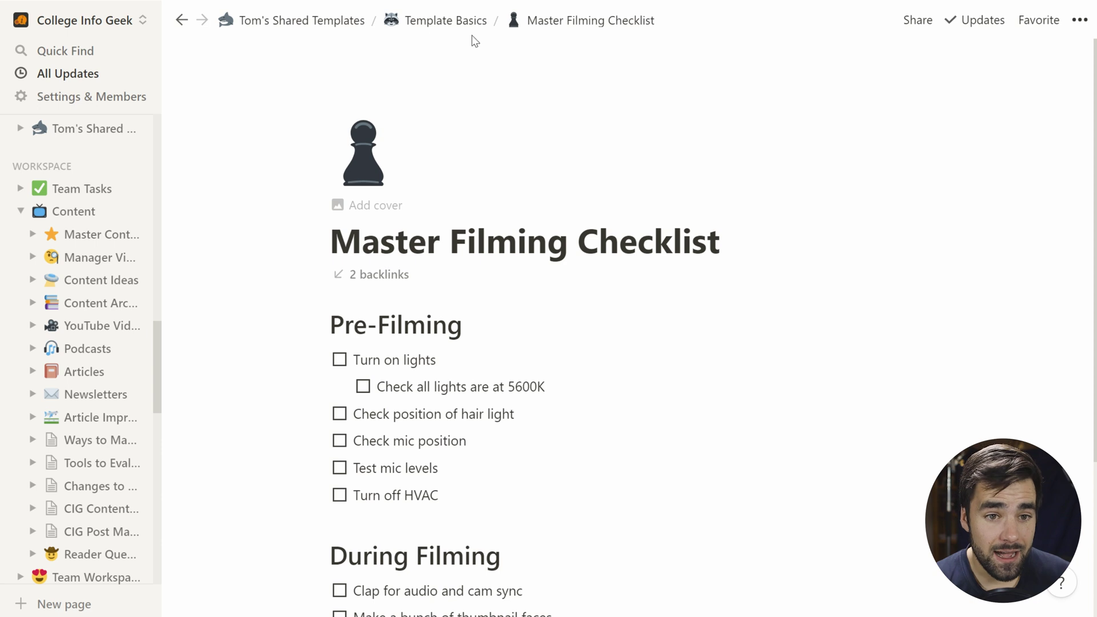
click(435, 28)
scroll(536, 340, down, 10)
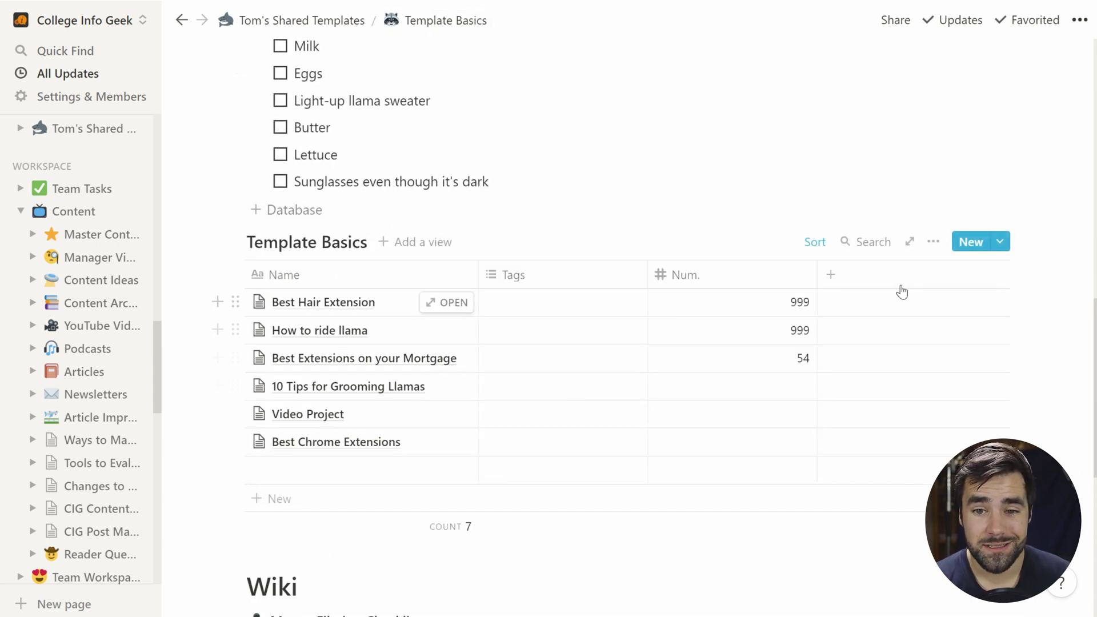
click(1001, 244)
click(1076, 304)
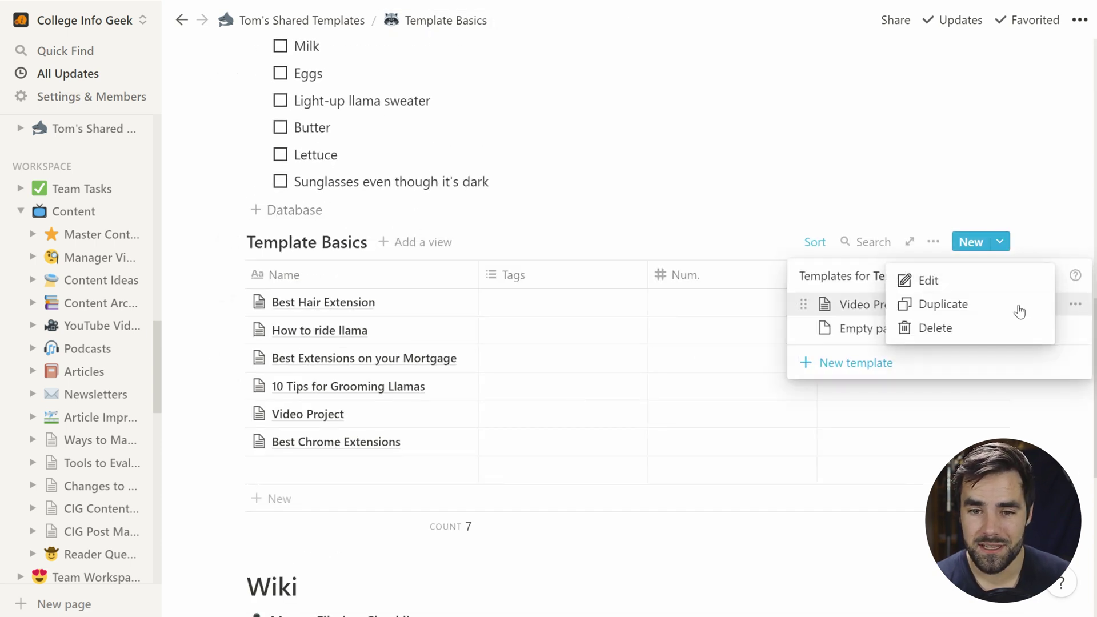
click(947, 286)
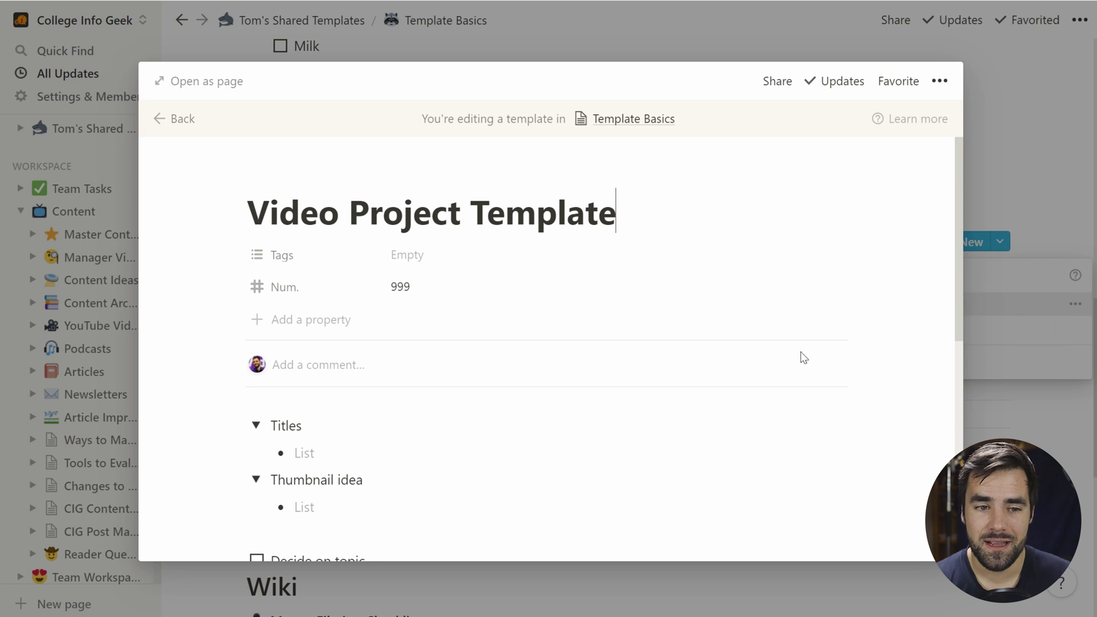
click(213, 84)
scroll(628, 343, down, 8)
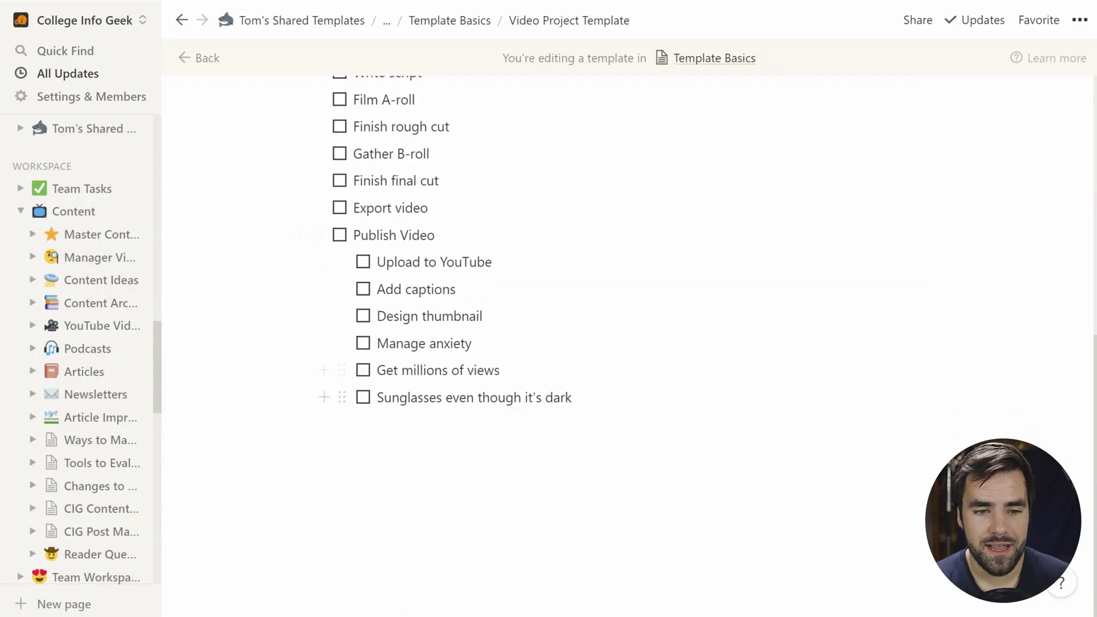
click(420, 424)
Step: Below the Publish Video checklist, add a top-level template button named 'Generate Filming Checklist'
key(Return)
key(shift+Tab)
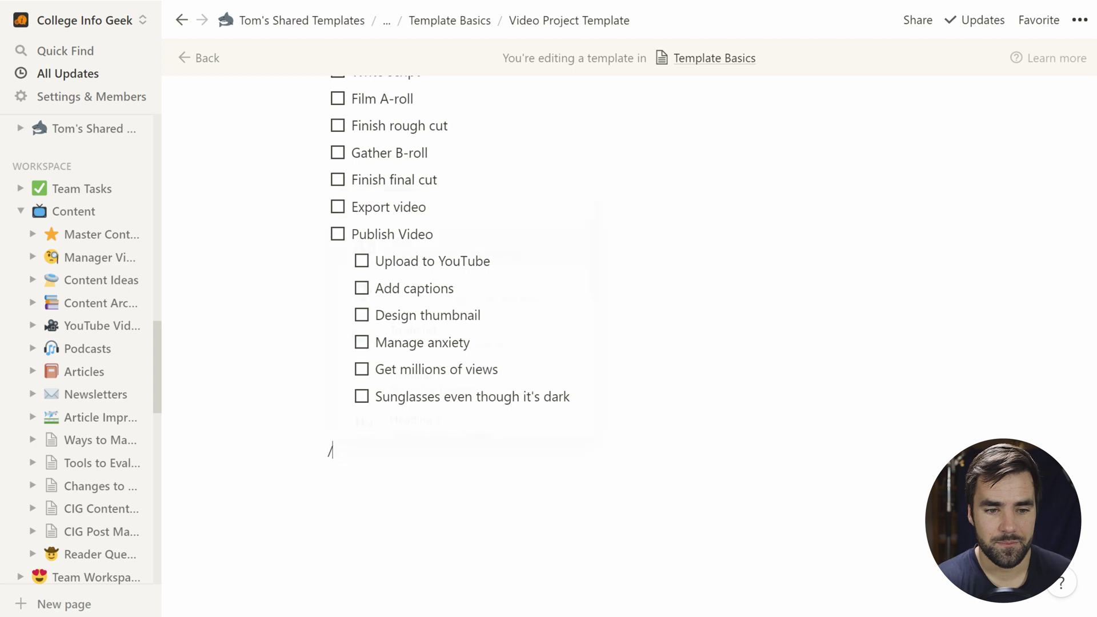
text(/temp)
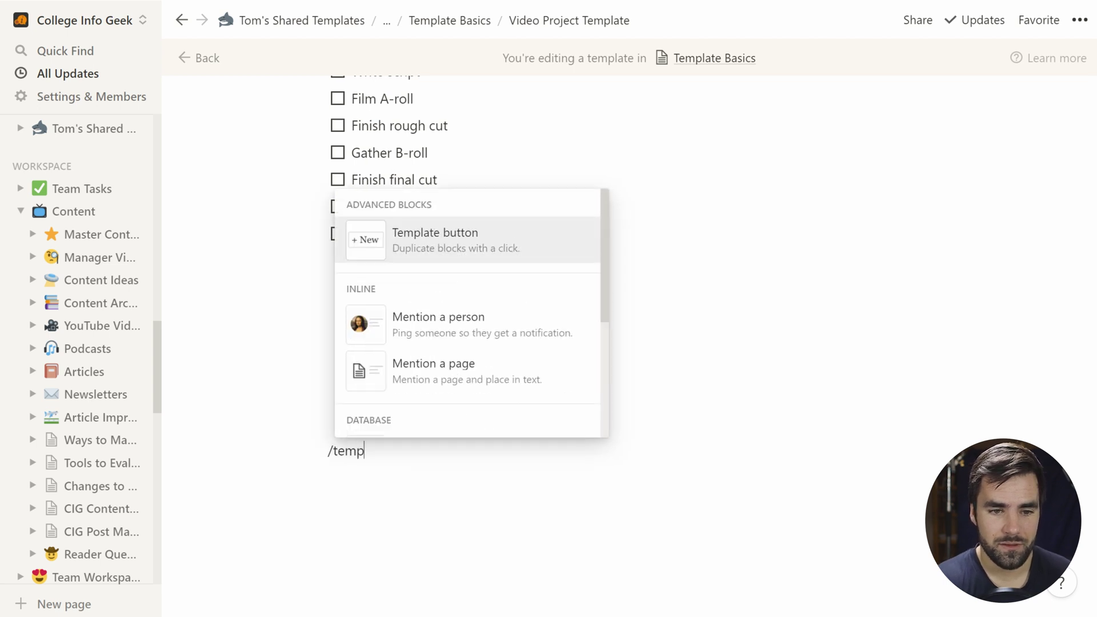
click(453, 256)
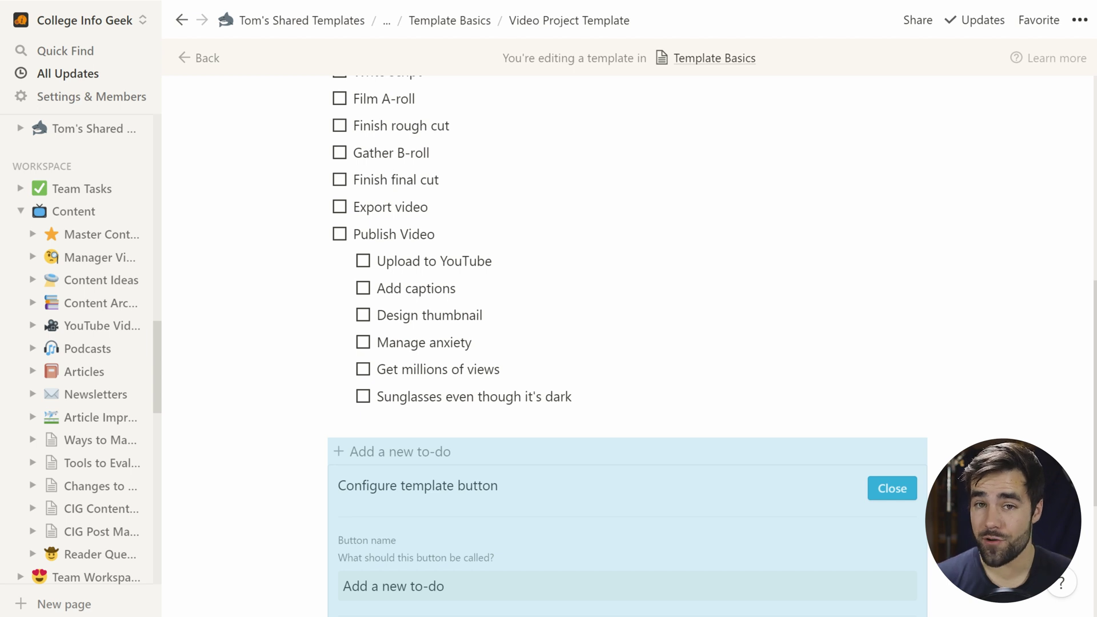
scroll(571, 285, down, 3)
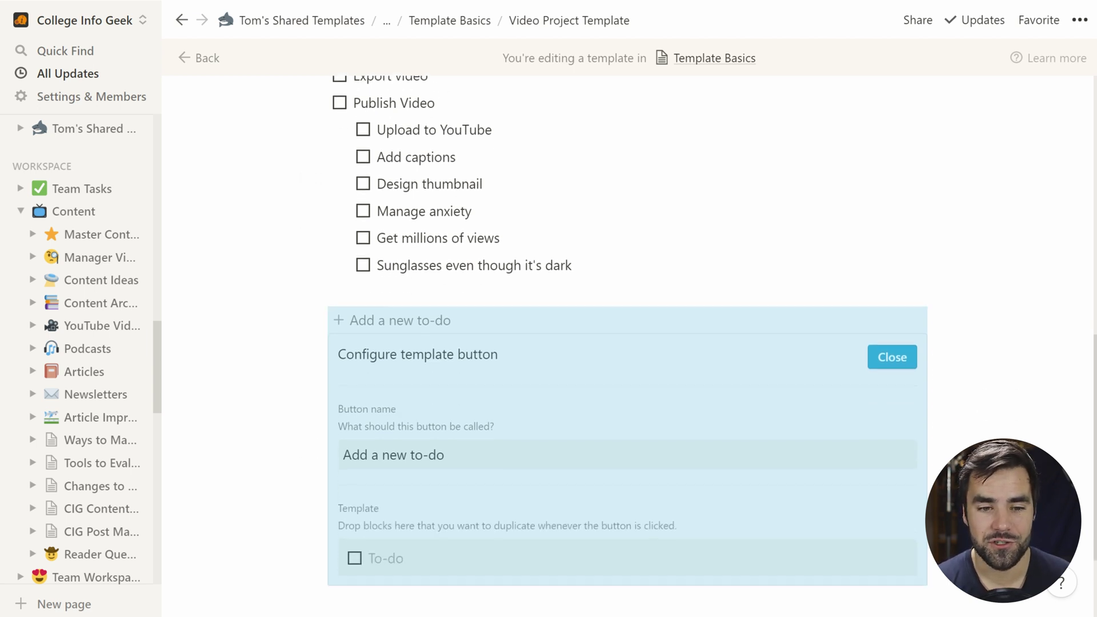
drag(444, 445, 360, 445)
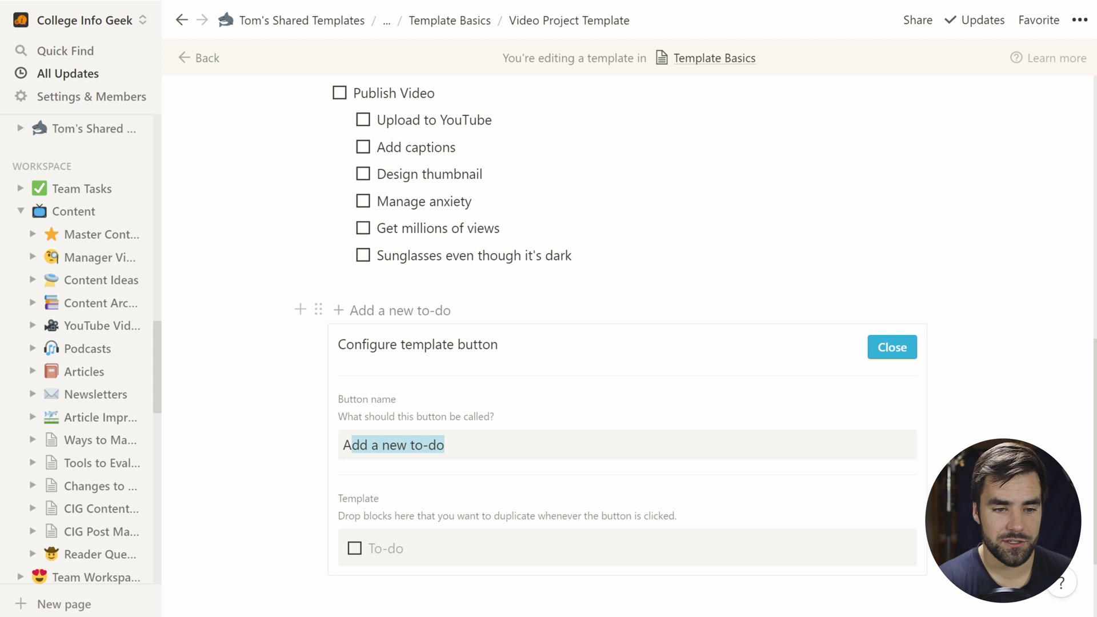
key(BackSpace)
key(BackSpace)
text(Generate )
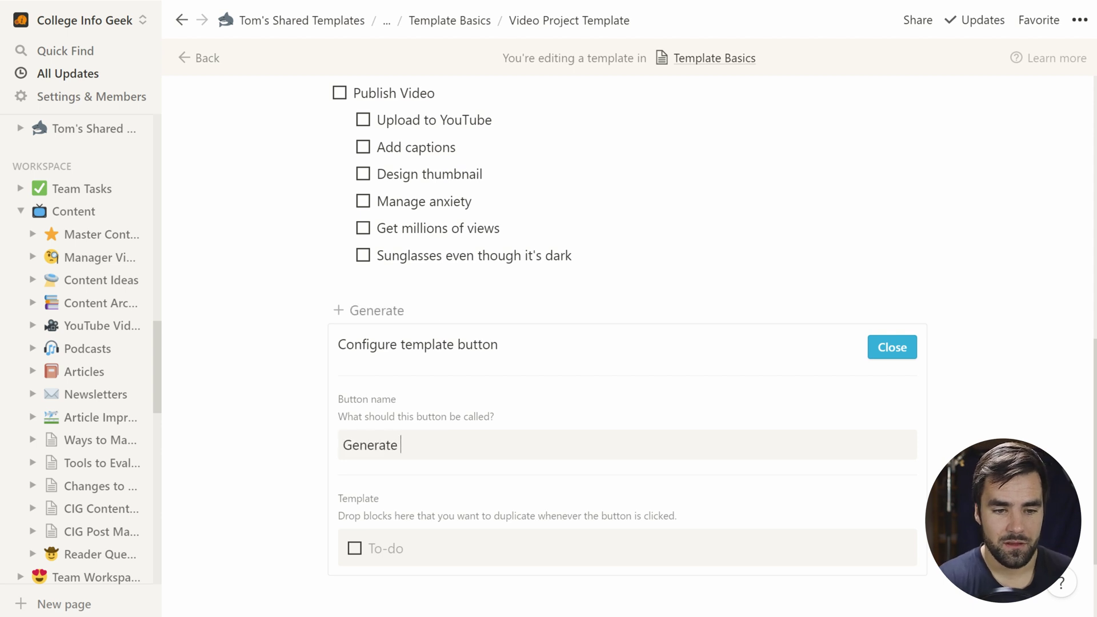
text(Filming Checklist)
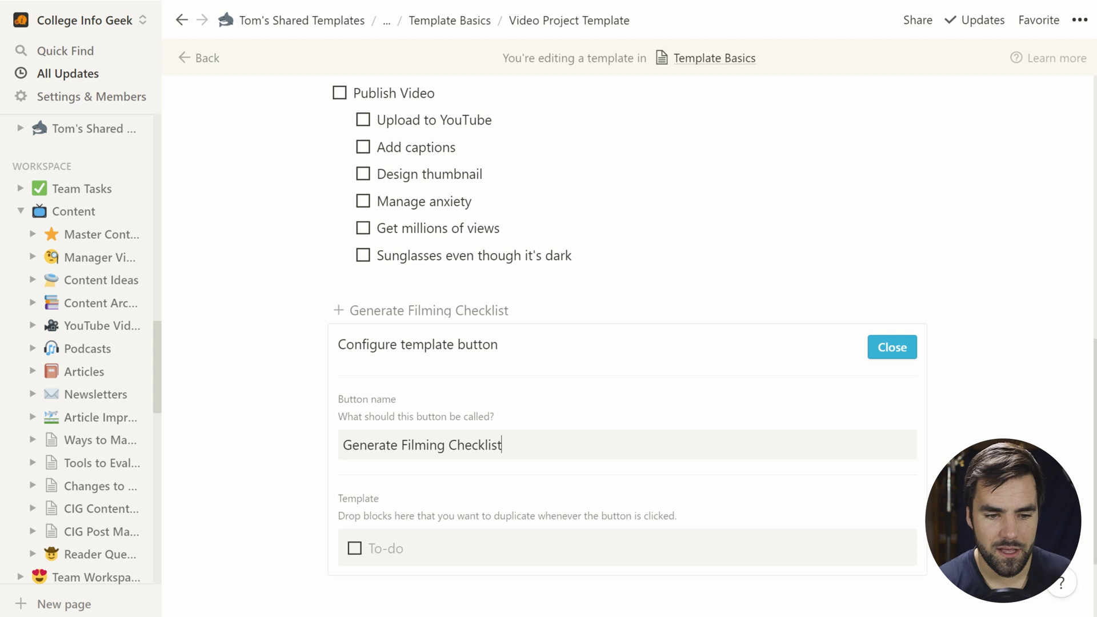
Step: Replace the button template's to-do with a link to the Master Filming Checklist page
scroll(610, 321, down, 2)
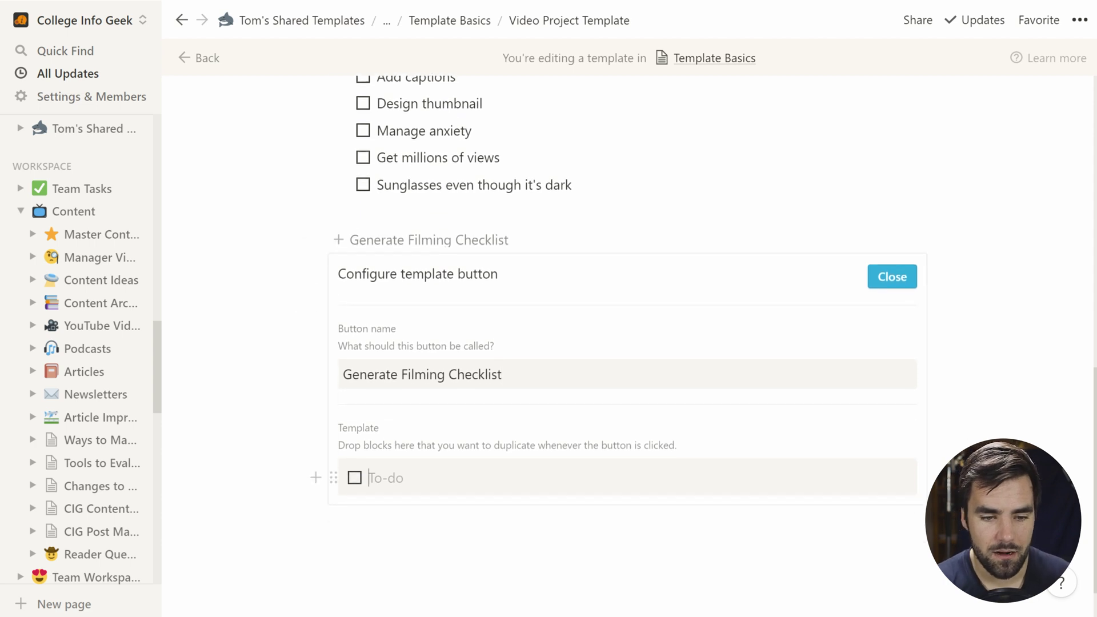
key(BackSpace)
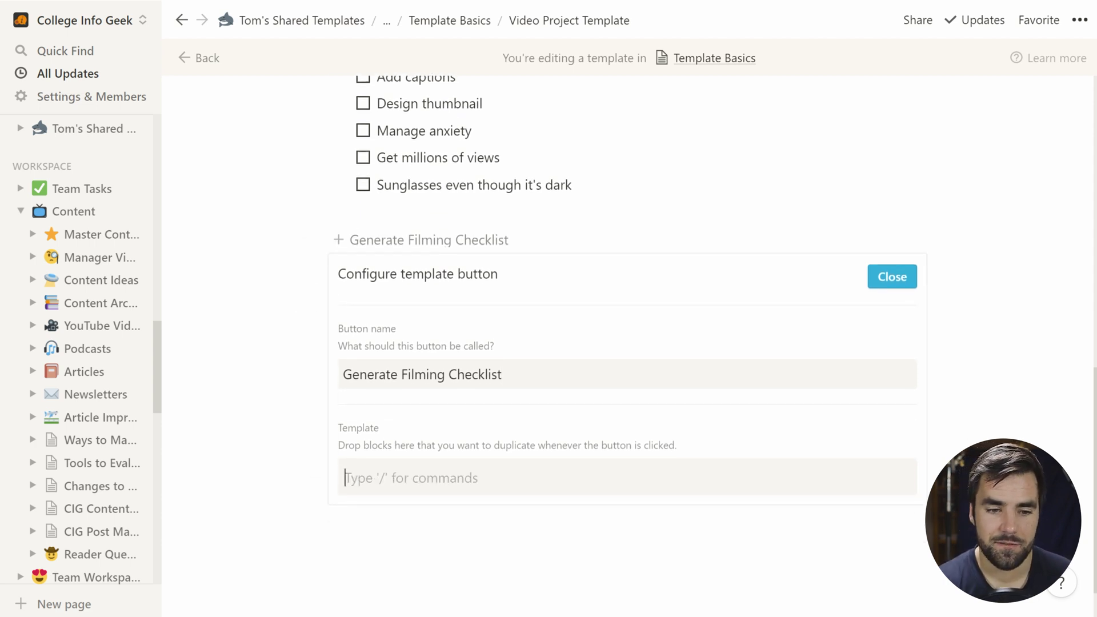
text(/pag)
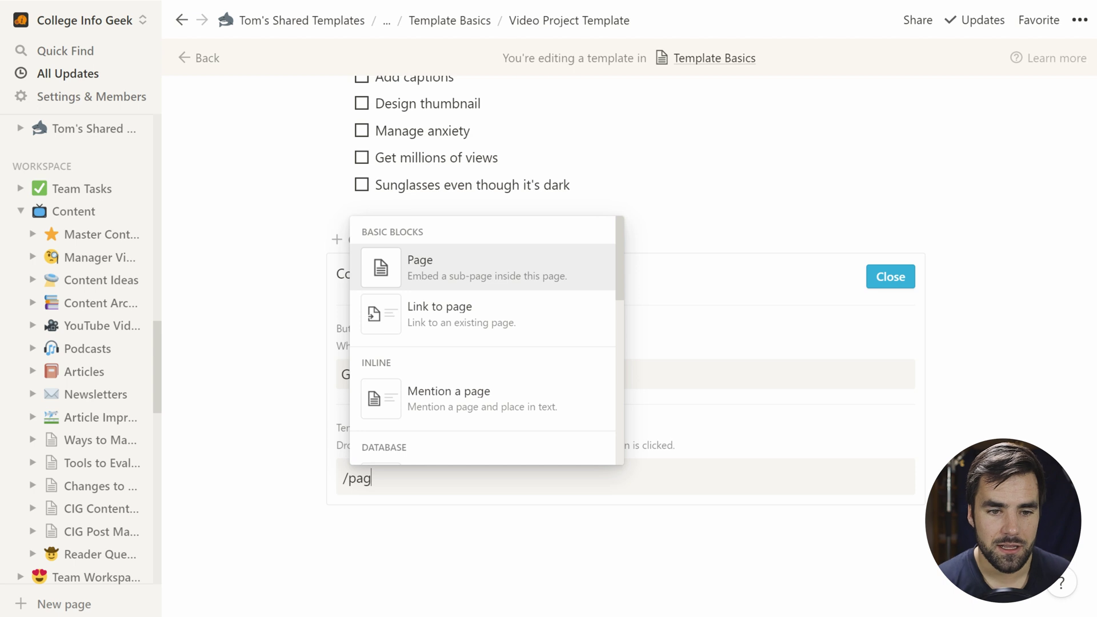
click(478, 320)
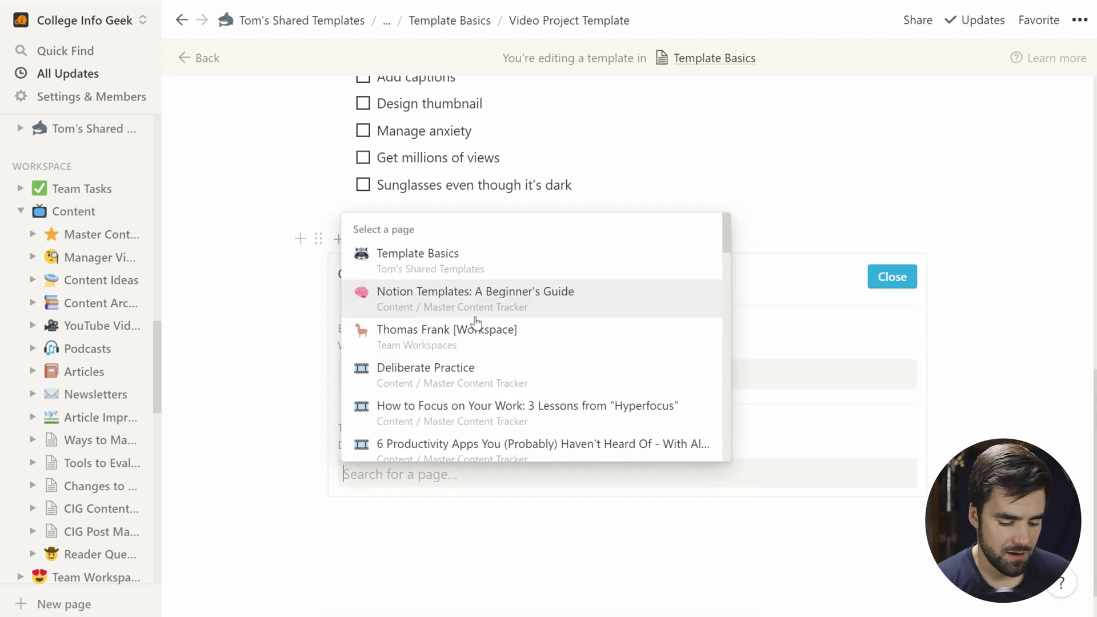
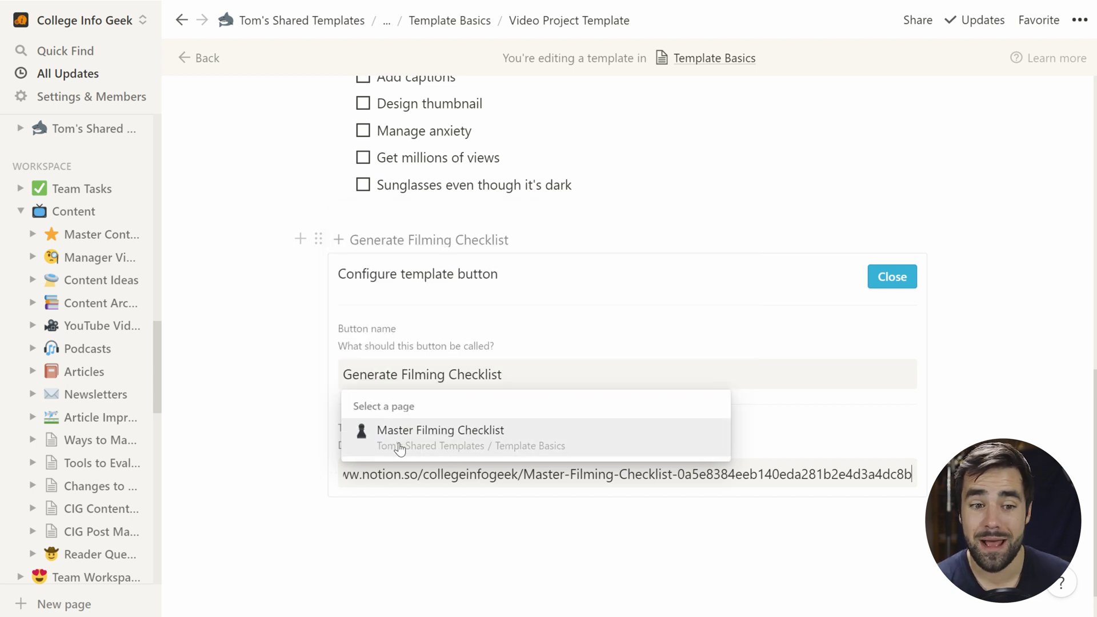
click(440, 437)
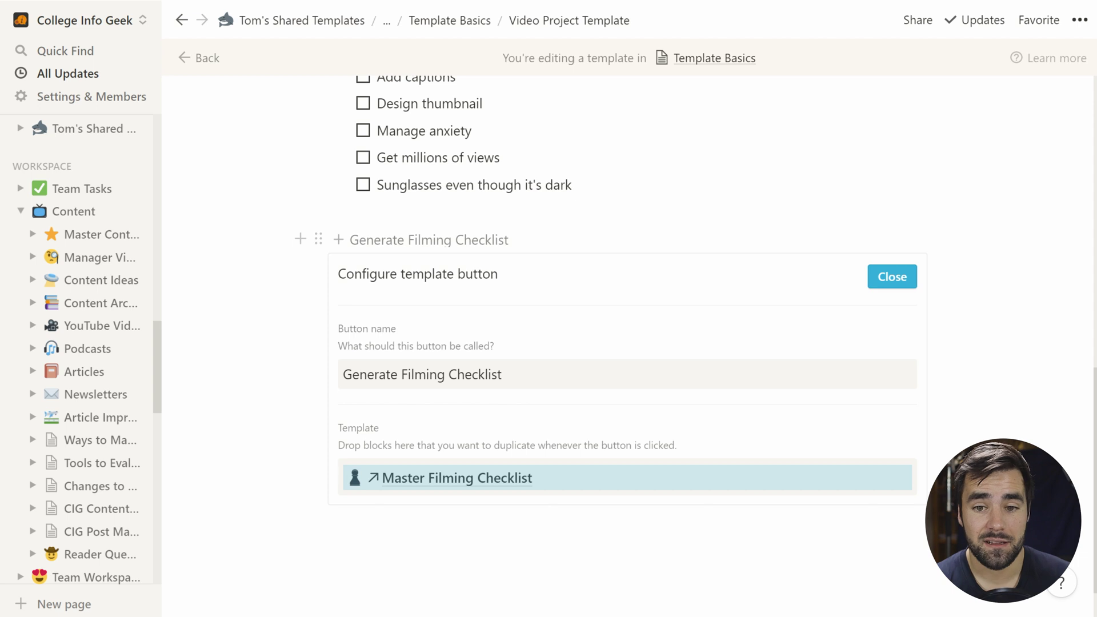
click(894, 290)
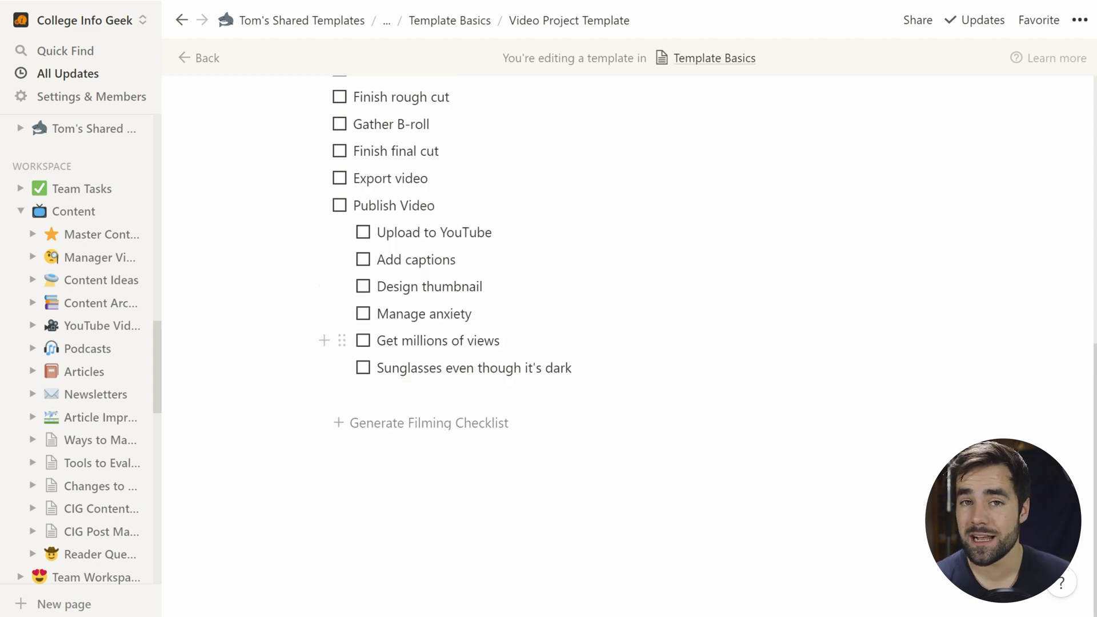
Step: Insert a second template button named 'Link to Filming Checklist' below the first one
click(343, 457)
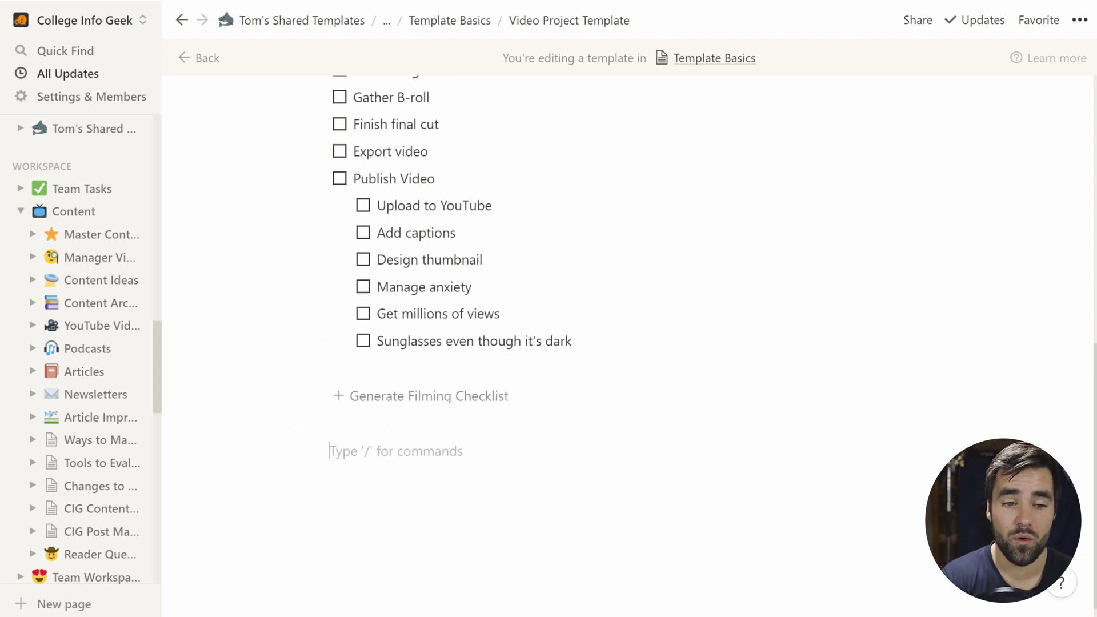
text(/templ)
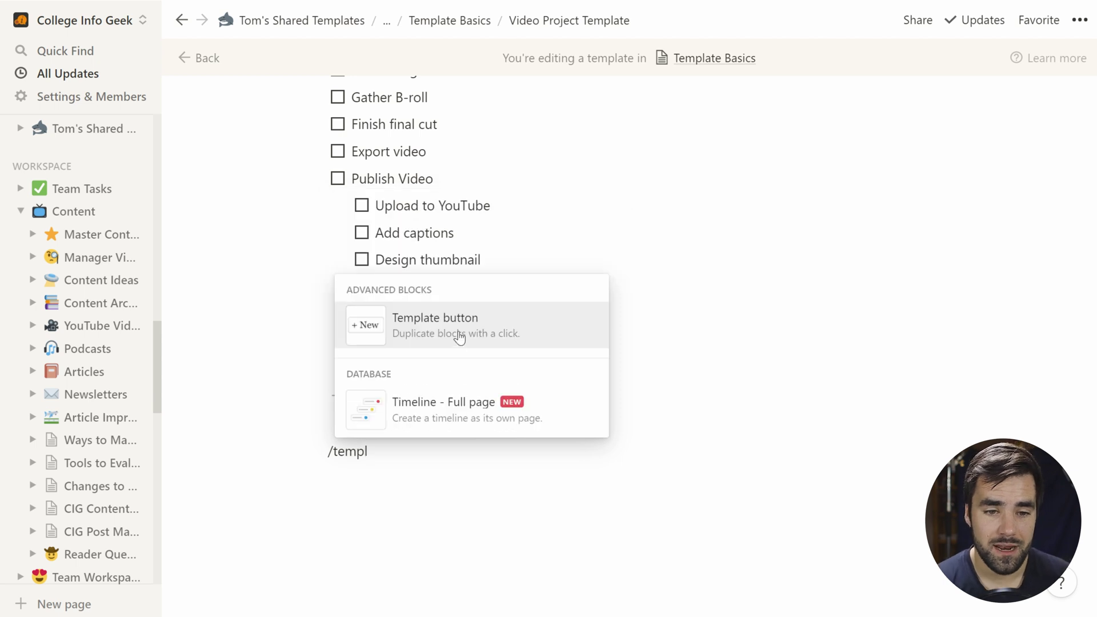
click(457, 327)
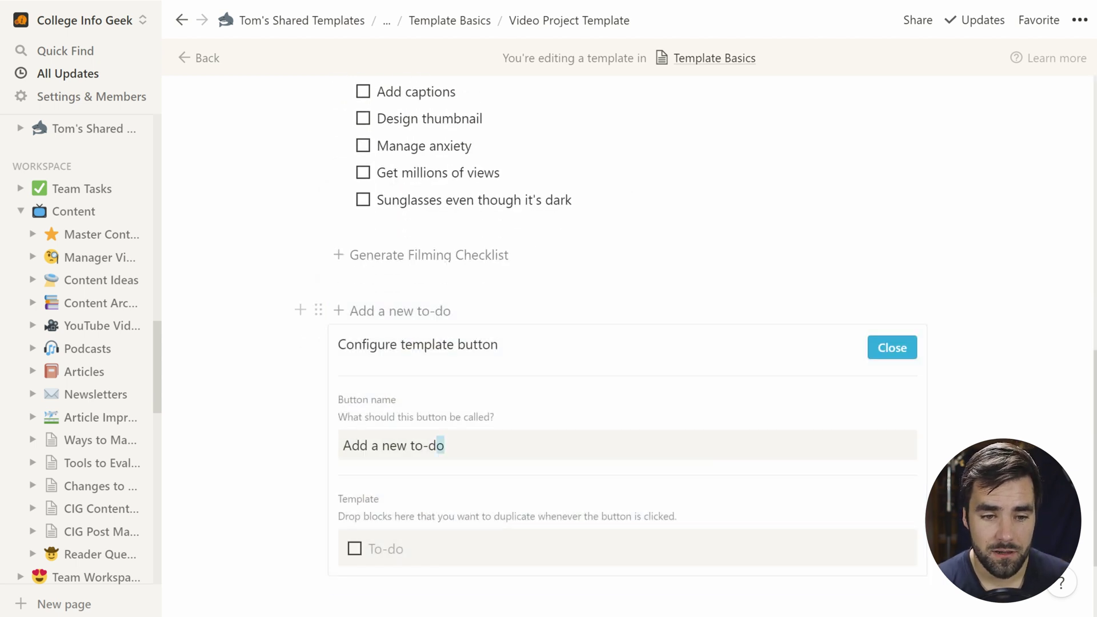
key(ctrl+shift+Left)
key(ctrl+shift+Left)
key(ctrl+shift+Left)
key(ctrl+shift+Left)
key(BackSpace)
key(BackSpace)
key(BackSpace)
key(BackSpace)
key(BackSpace)
text(Link to)
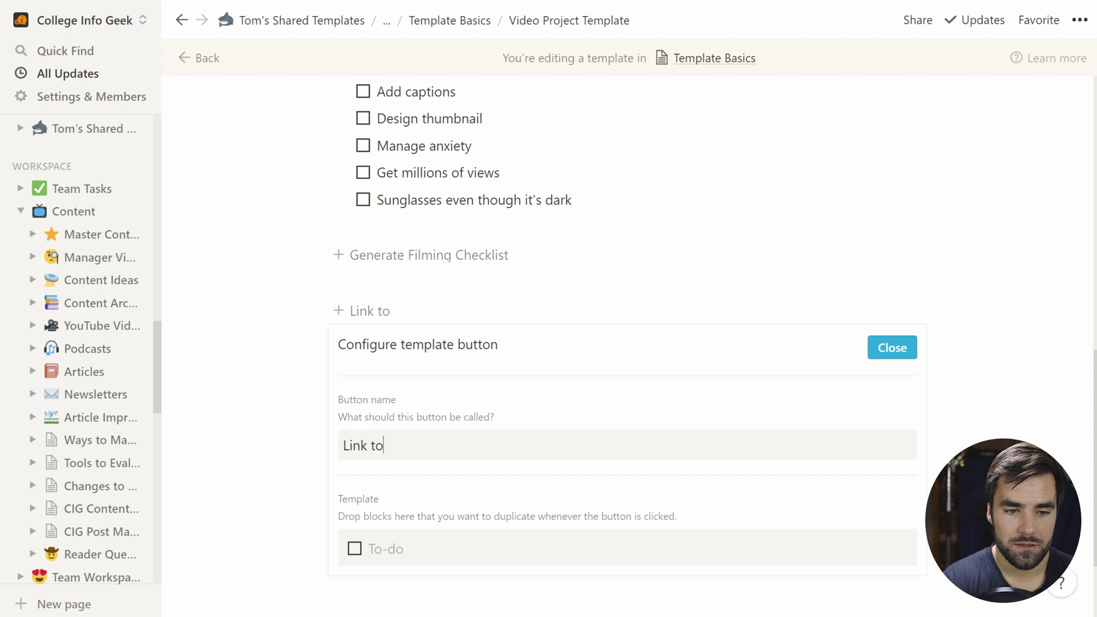
text( Filming Checklist)
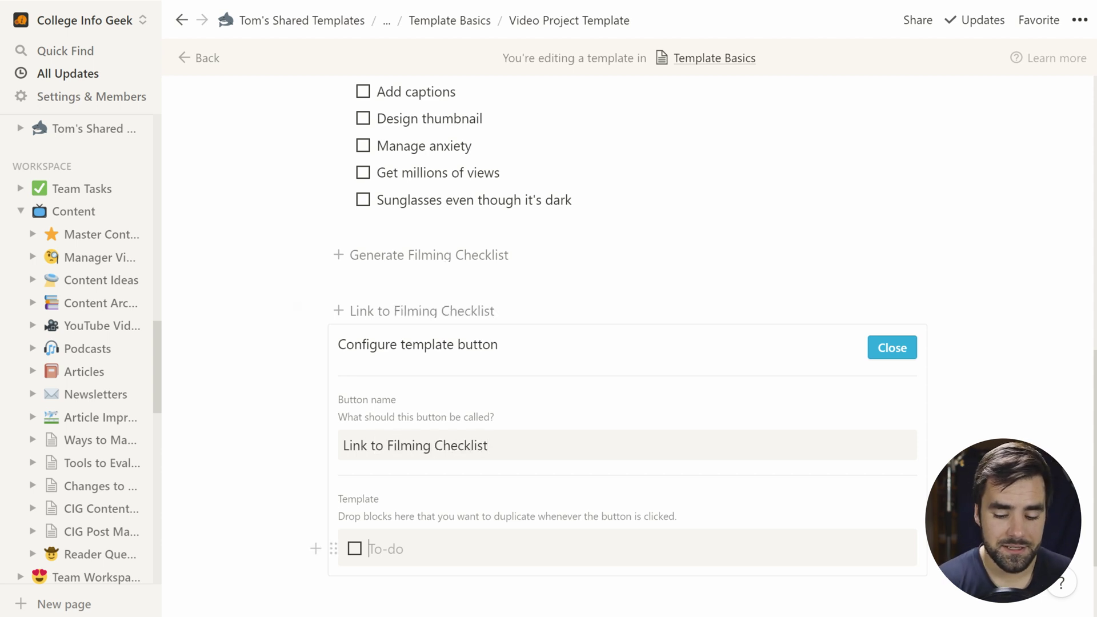
Step: Make its template a page link to the Master Filming Checklist from the pasted URL
key(BackSpace)
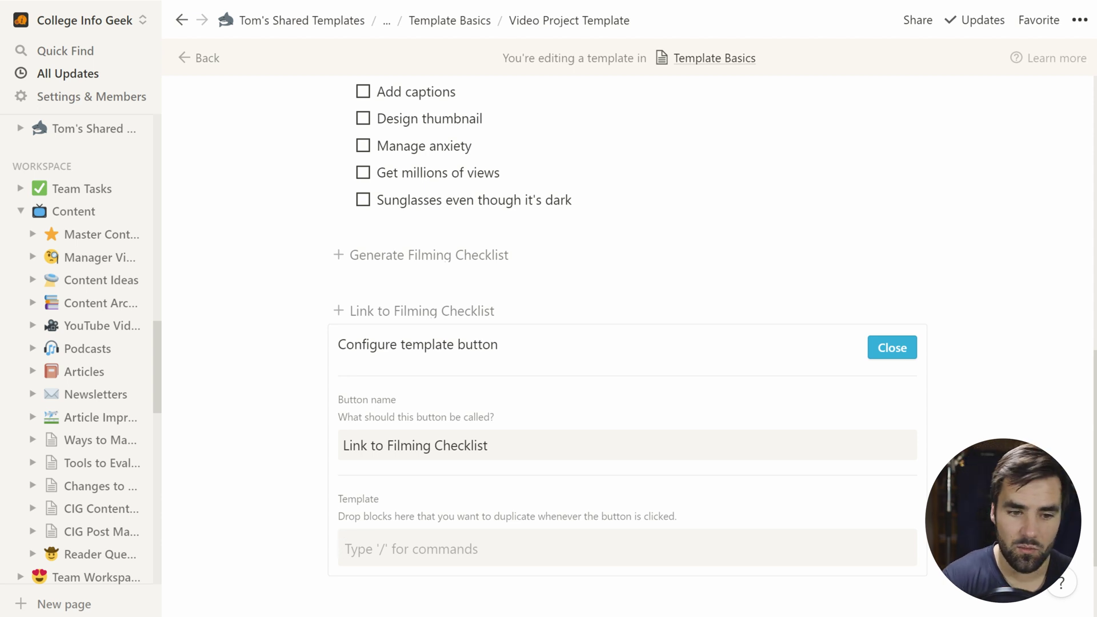
text(/link)
key(Return)
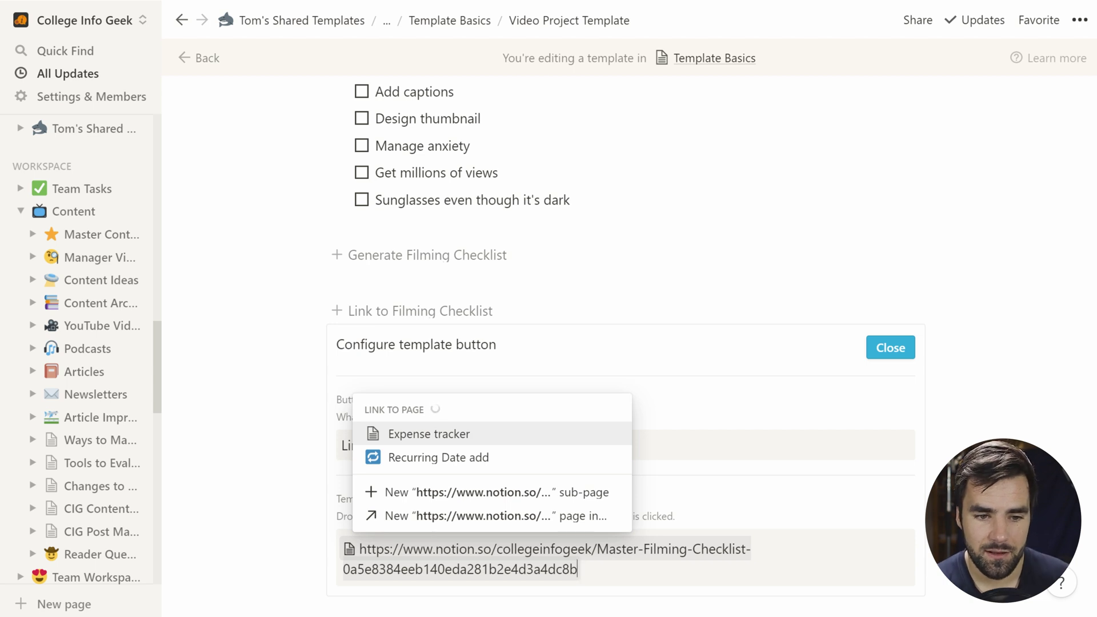
click(491, 445)
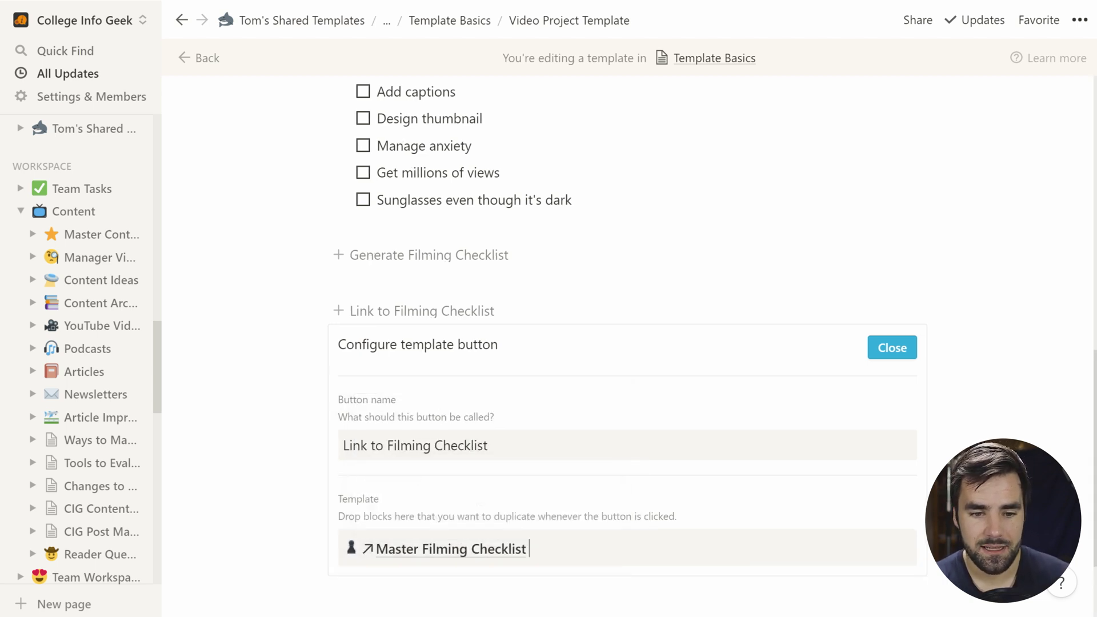
click(892, 347)
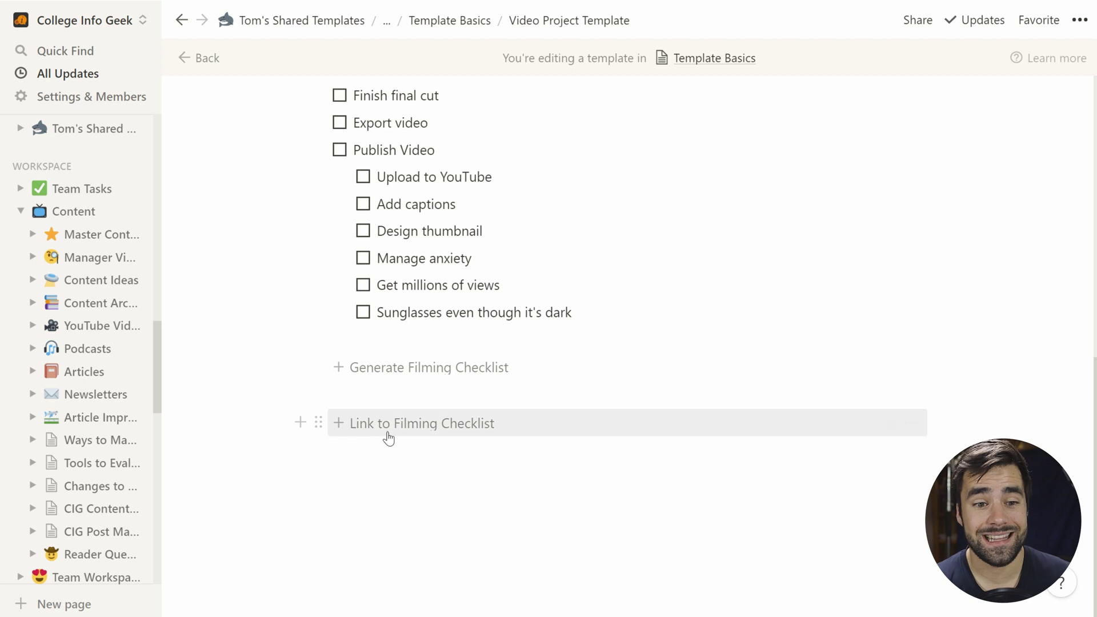
Step: Use the Link to Filming Checklist button to insert a page link, then open it
click(373, 431)
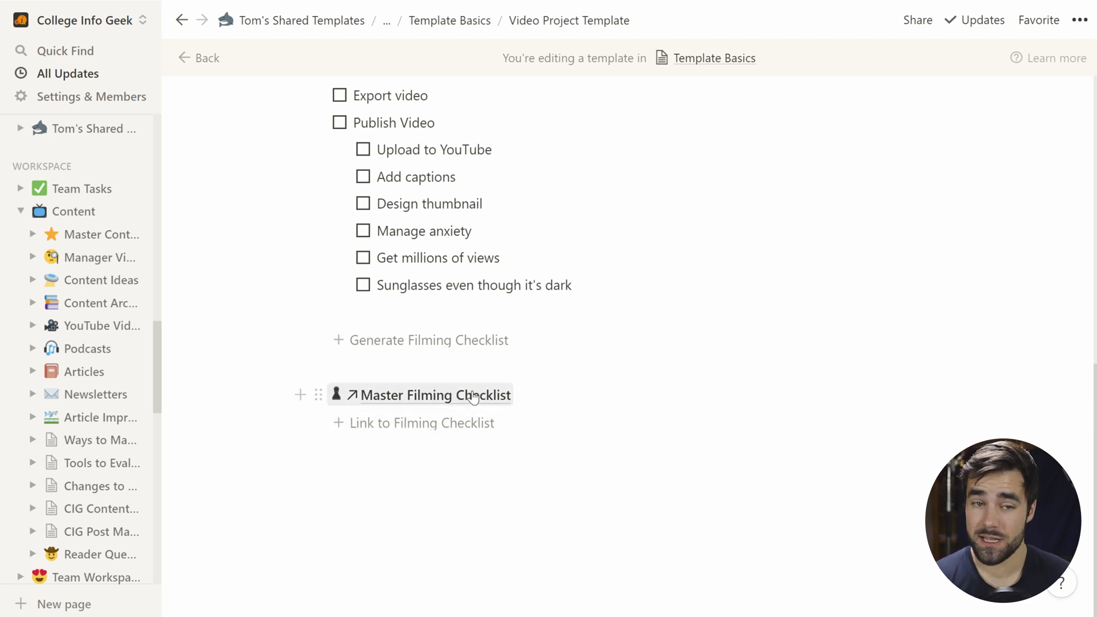
key(Up)
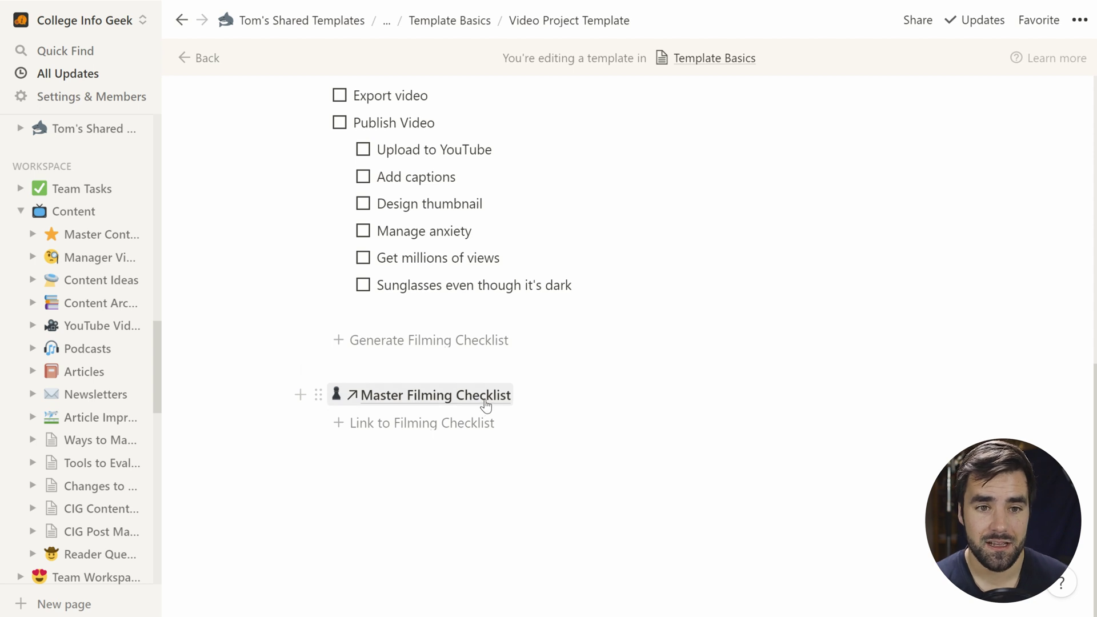
click(482, 407)
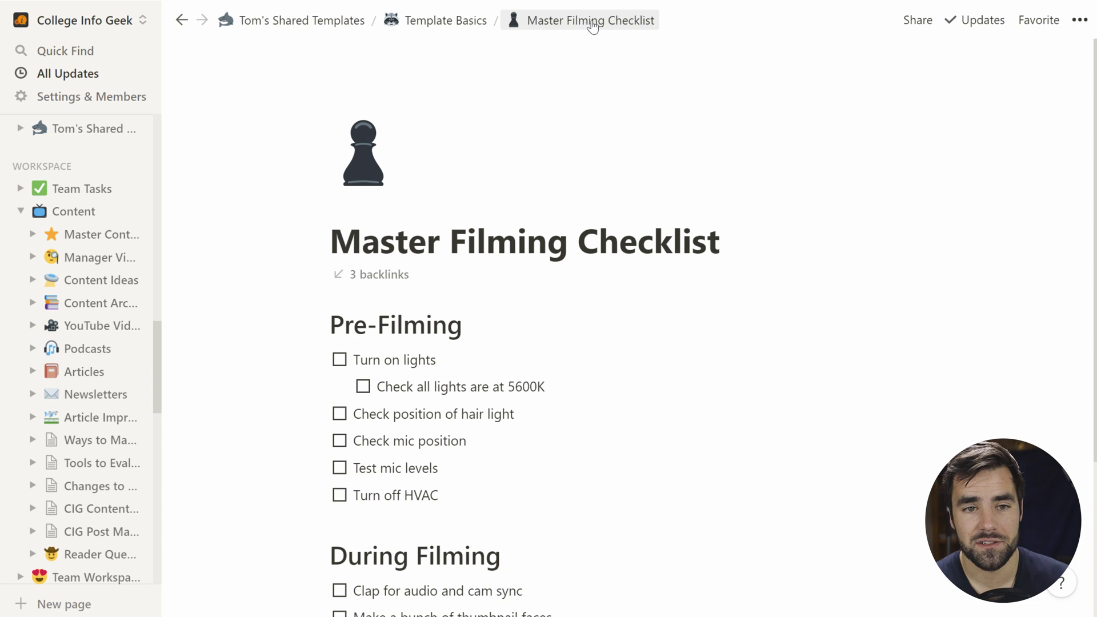
Step: Confirm the Wiki entry and the inserted link both open the Master Filming Checklist, then expand the breadcrumb
click(436, 22)
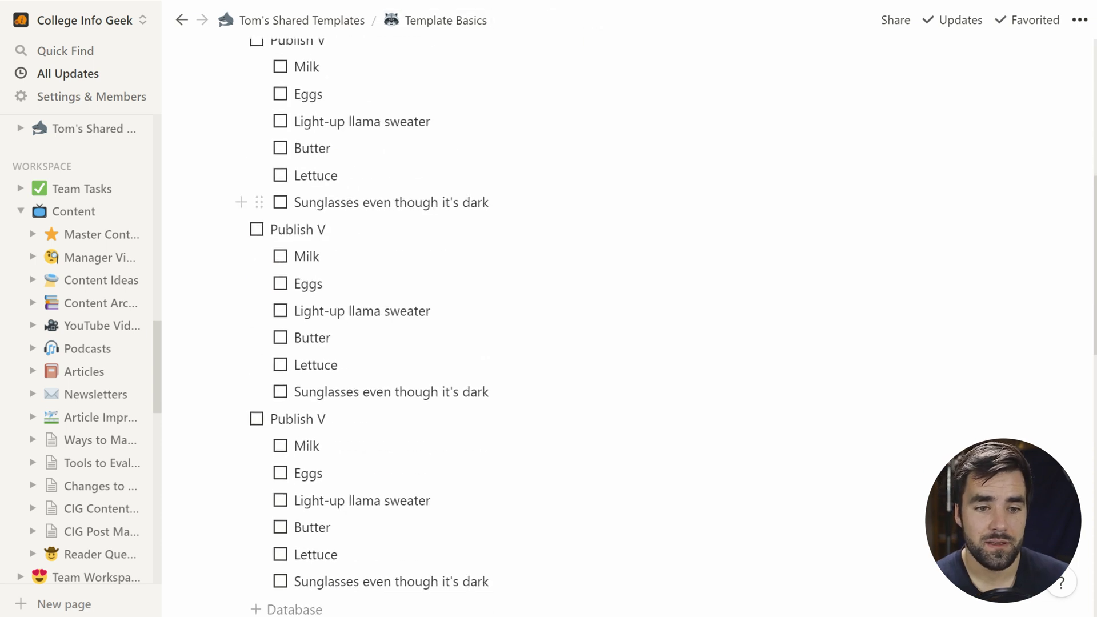
scroll(331, 340, up, 5)
click(333, 340)
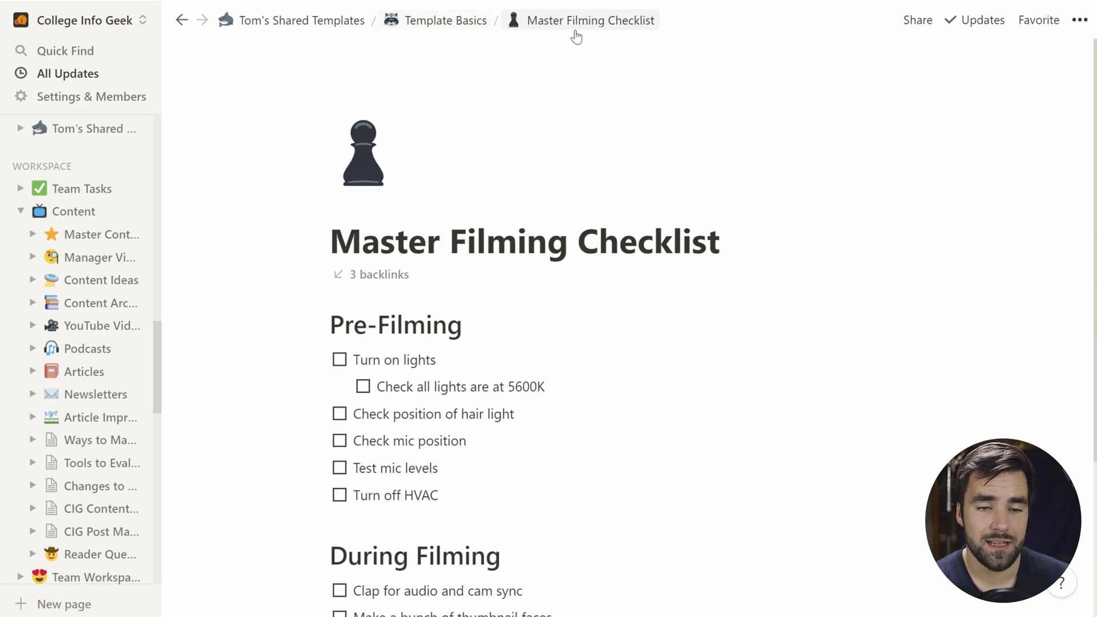
key(ctrl+bracketleft)
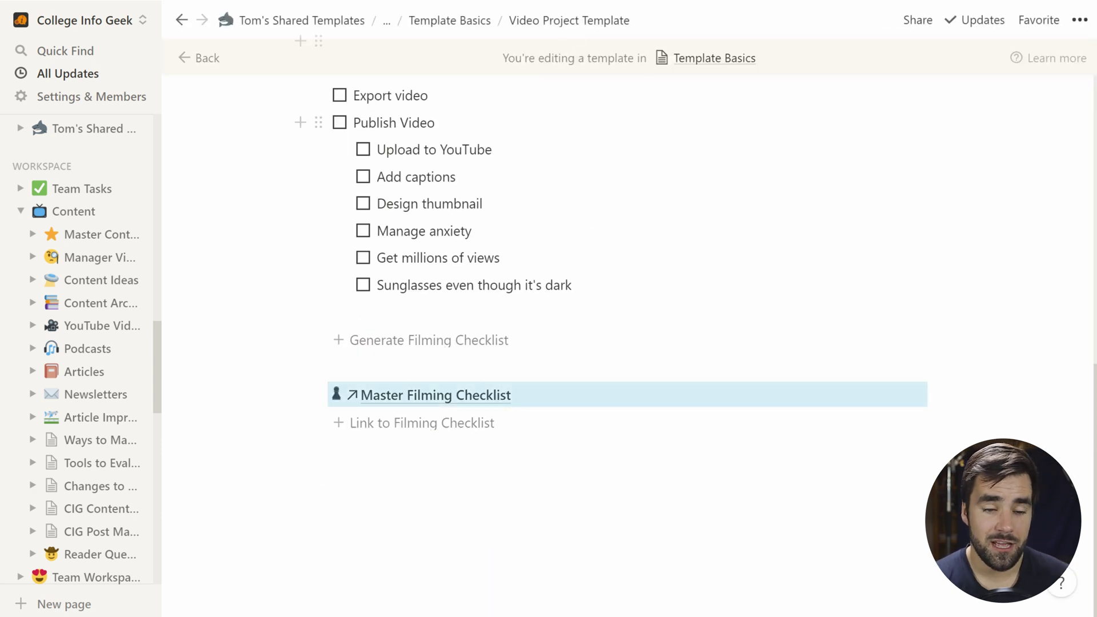
click(435, 395)
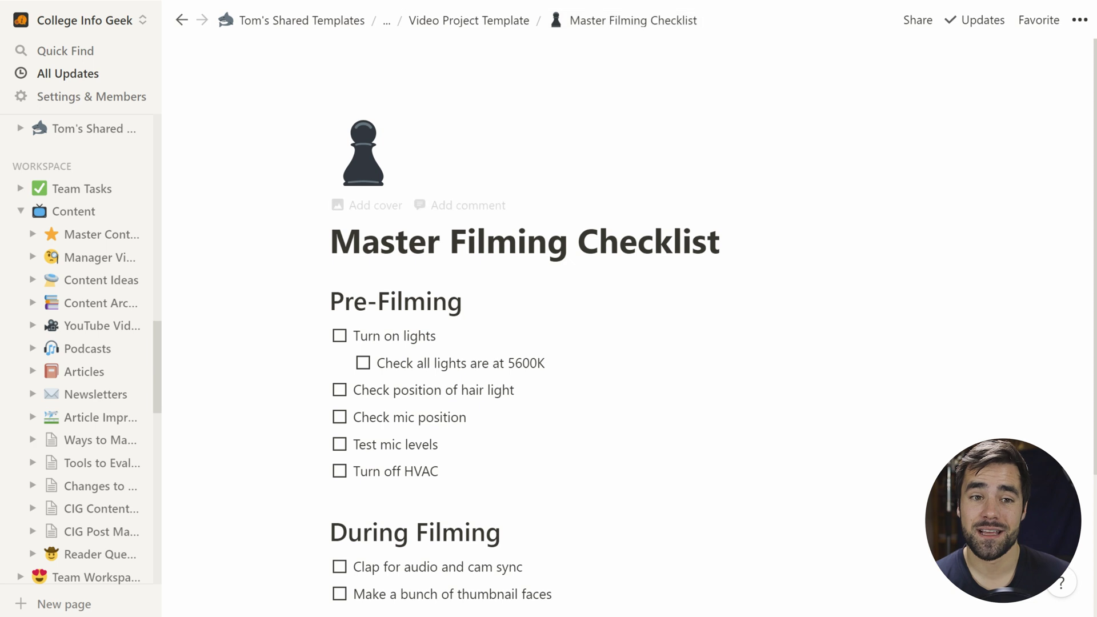
click(386, 21)
Step: Add a 'New Video' entry to the Template Basics table using the Video Project Template
click(366, 48)
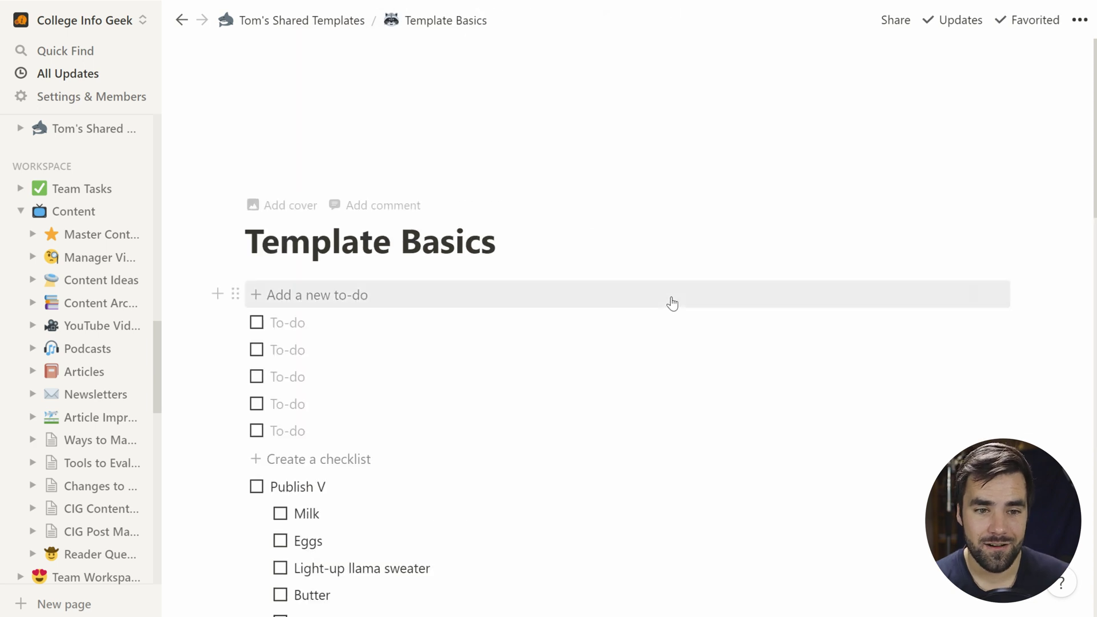
scroll(668, 301, down, 15)
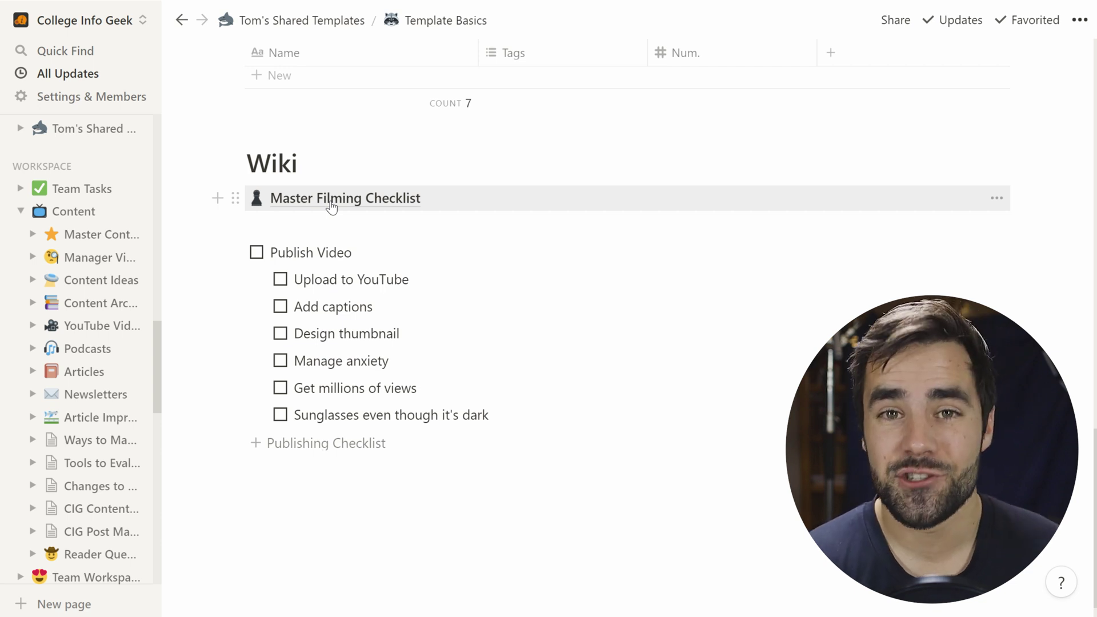
click(331, 226)
scroll(453, 286, up, 5)
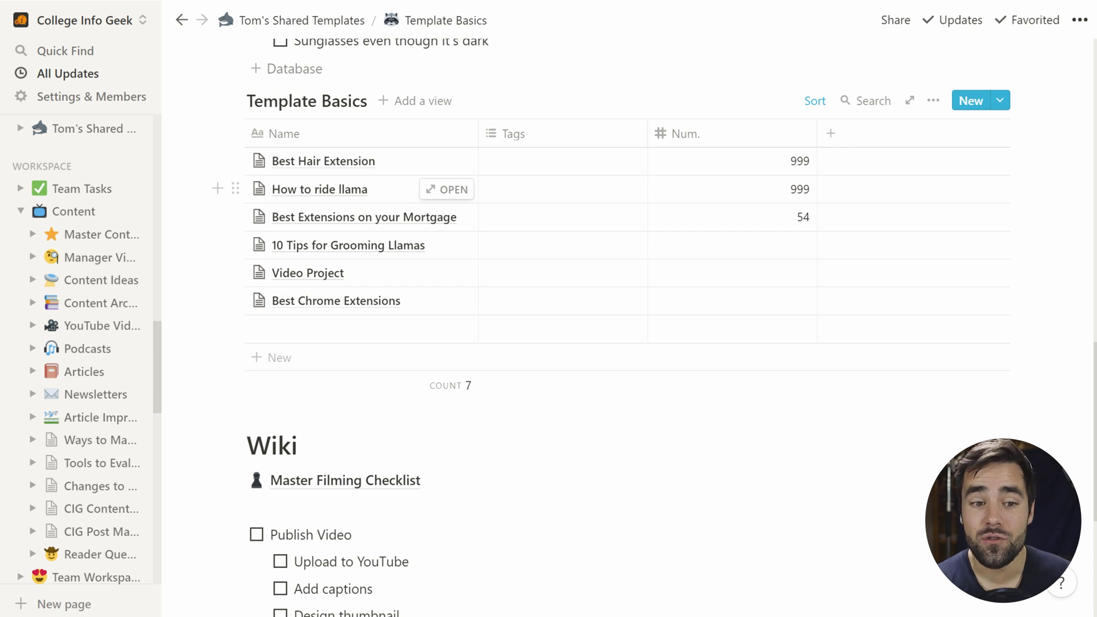
click(440, 330)
text(Ne)
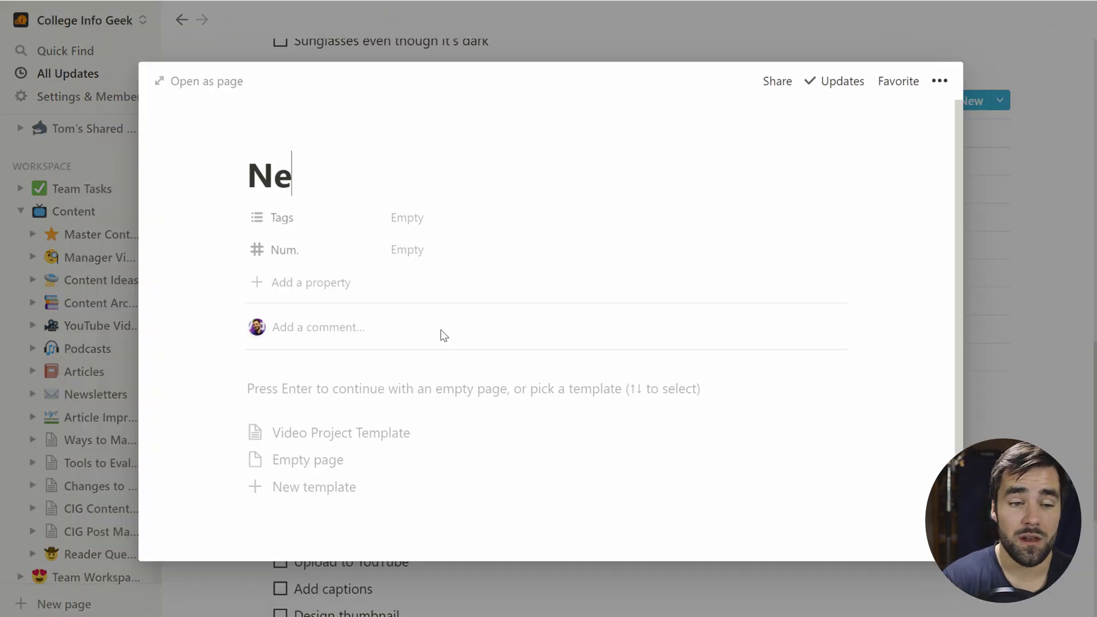
text(w View)
key(BackSpace)
key(BackSpace)
text(de)
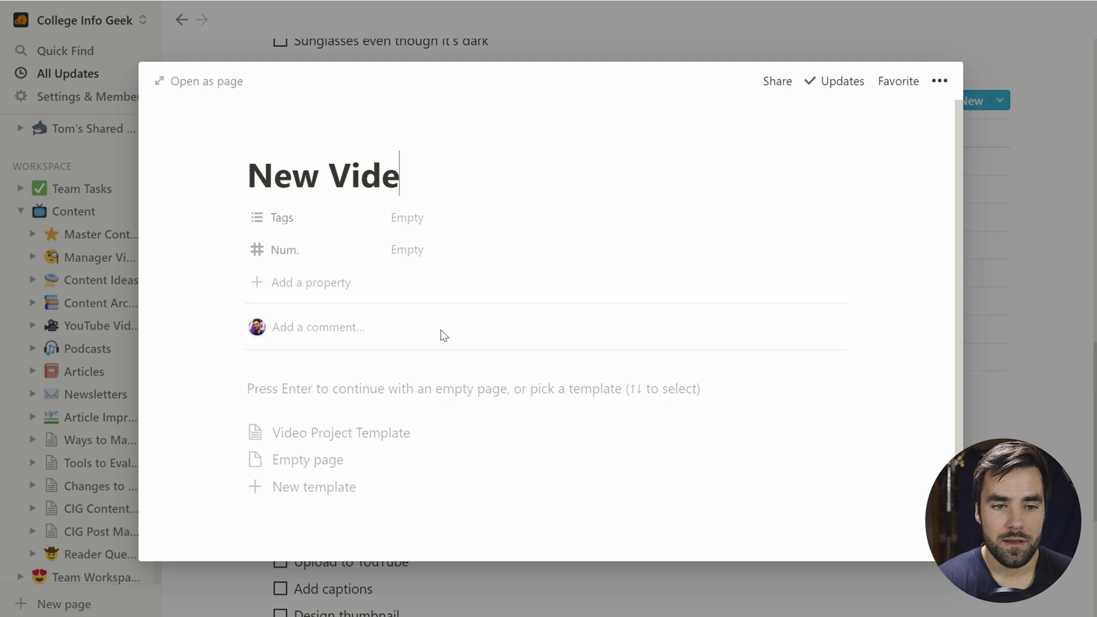
text(o)
click(360, 430)
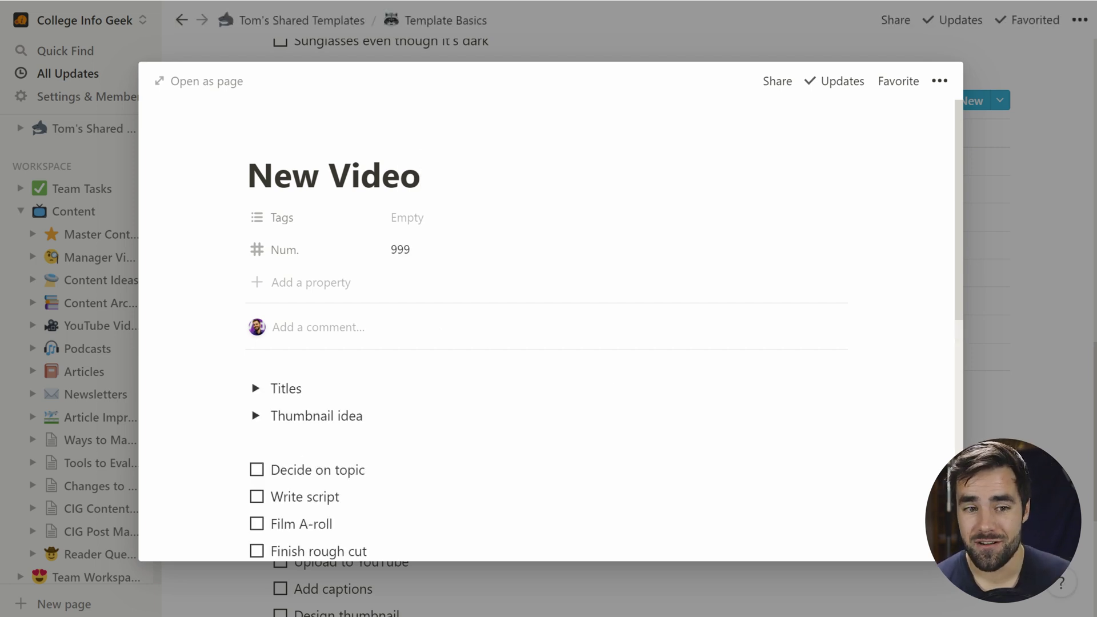
Step: Open the new entry's Master Filming Checklist link and scroll through its checklists
scroll(695, 354, down, 3)
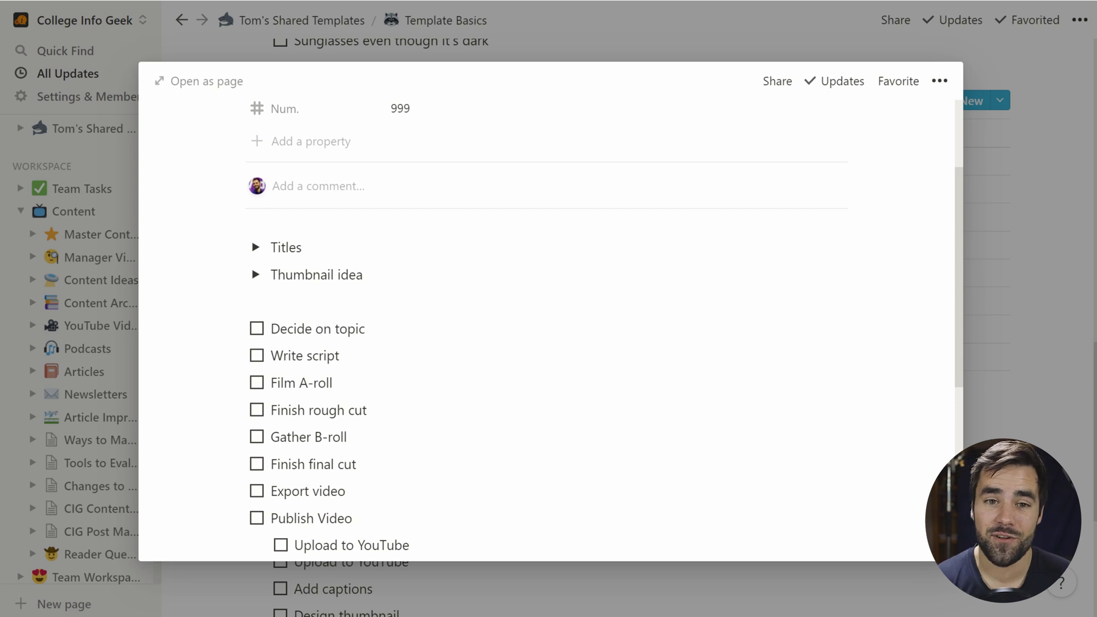
scroll(548, 320, down, 7)
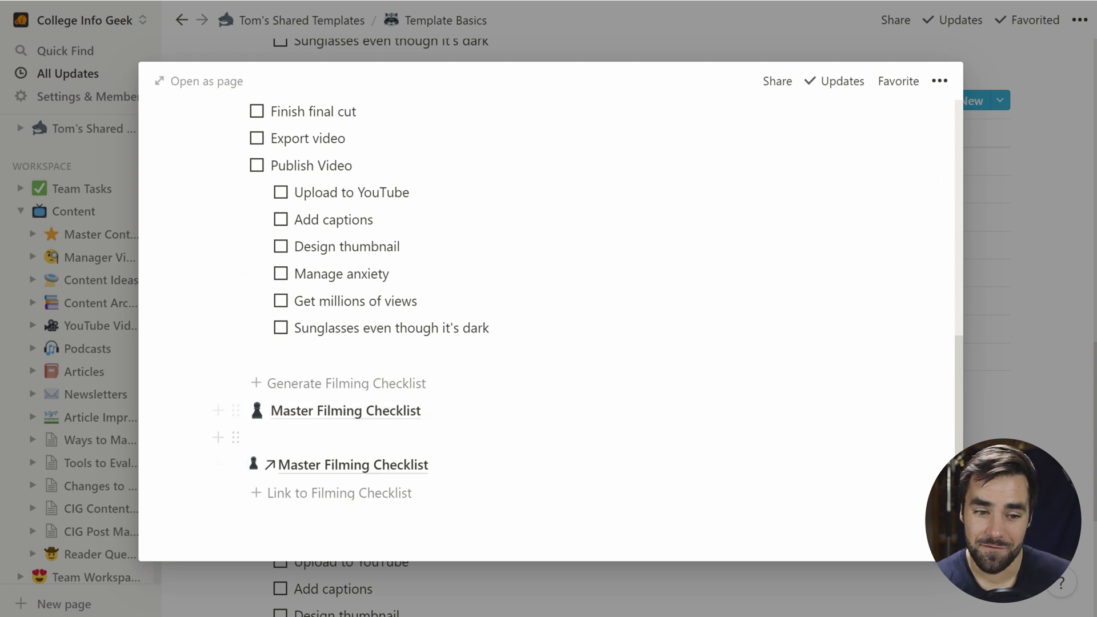
click(481, 411)
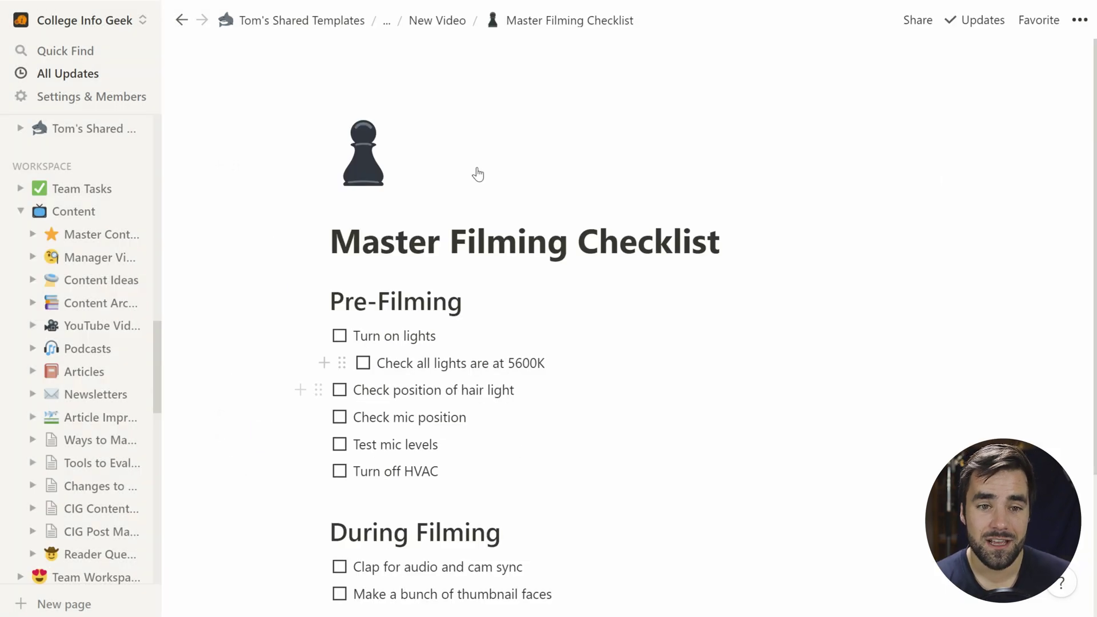
scroll(478, 174, down, 3)
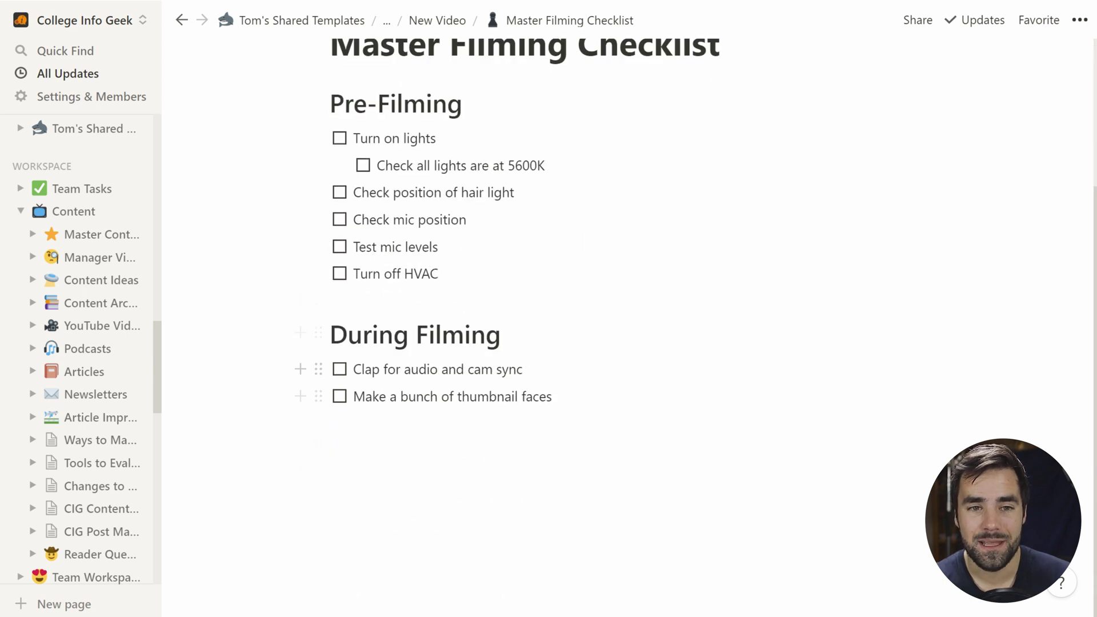
scroll(526, 320, up, 3)
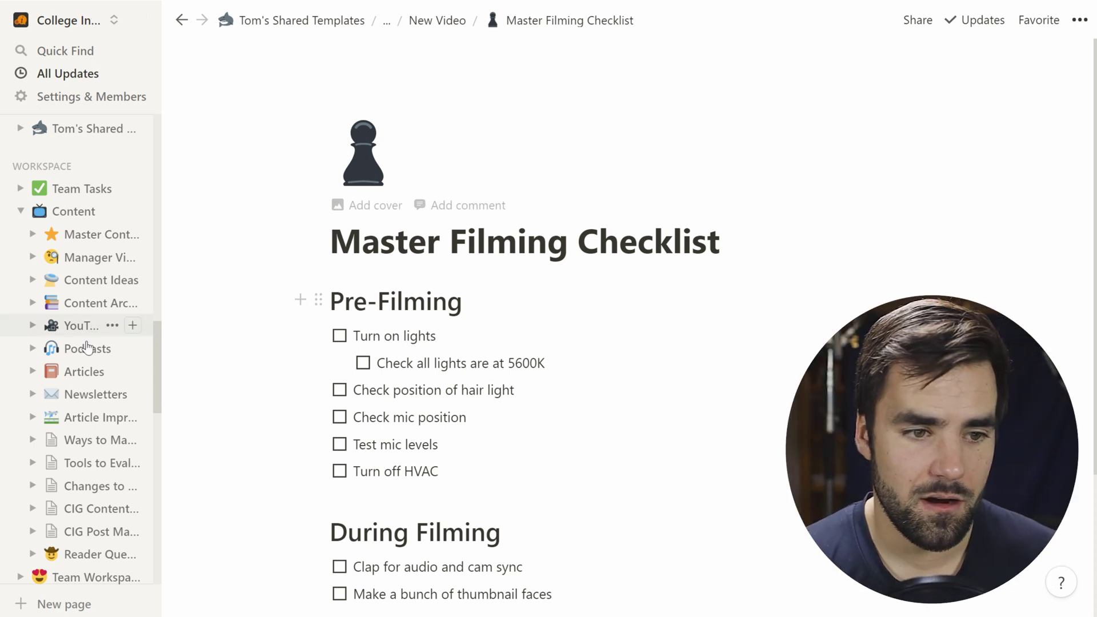
scroll(80, 377, down, 8)
Step: Go Knowledge Base > Video Workflow Tutorial > Filming Checklist and follow the callout link
scroll(57, 363, down, 1)
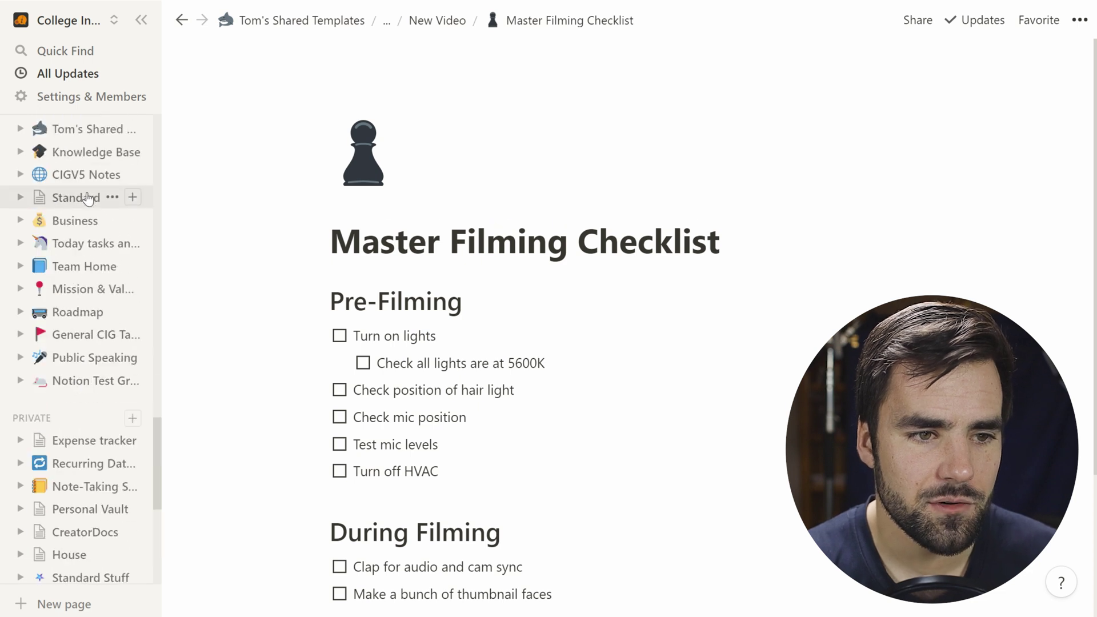
click(137, 156)
scroll(288, 360, down, 3)
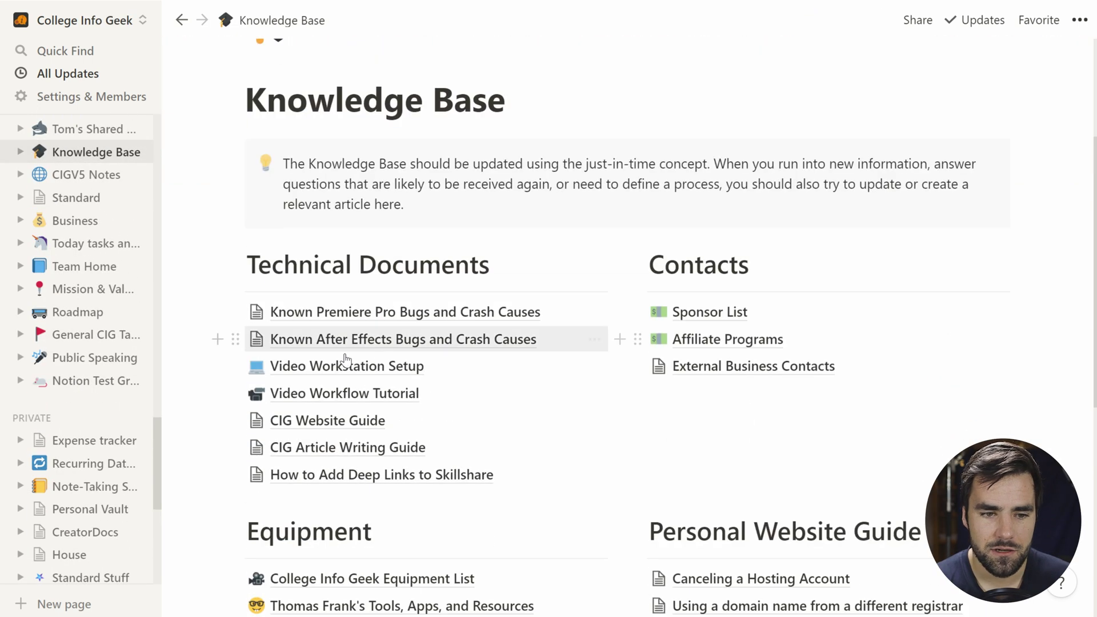
click(321, 390)
scroll(229, 260, down, 1)
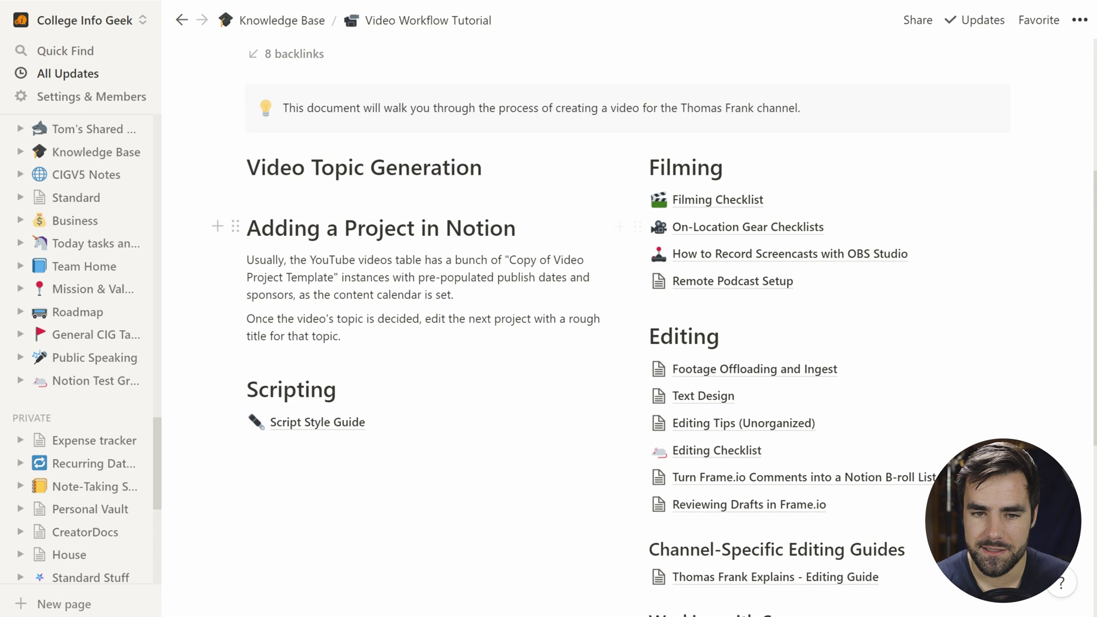
click(731, 212)
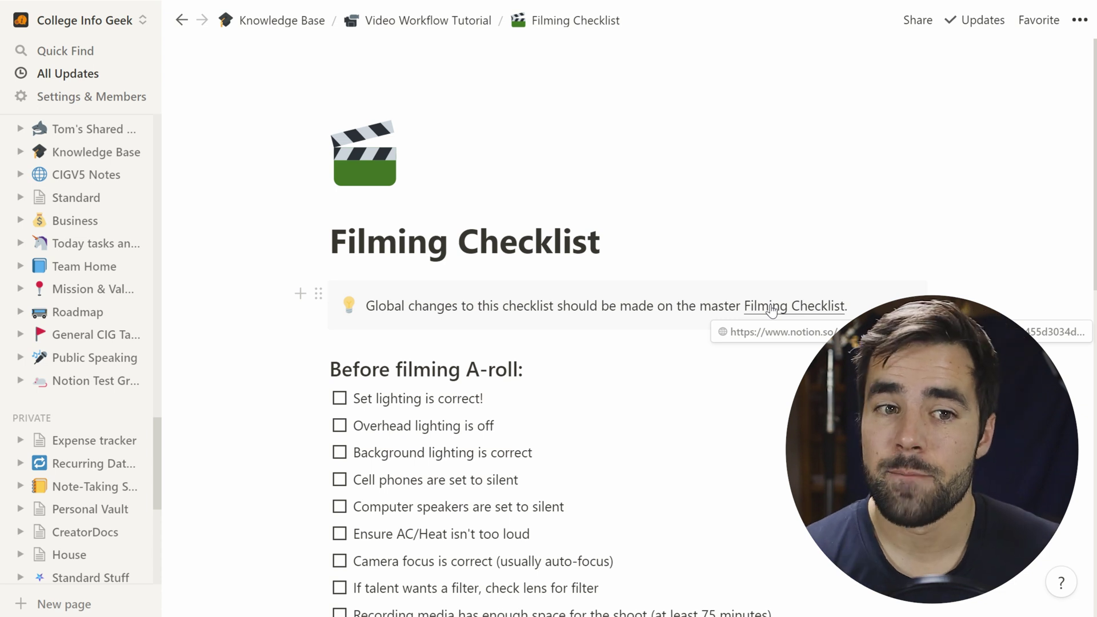
click(771, 308)
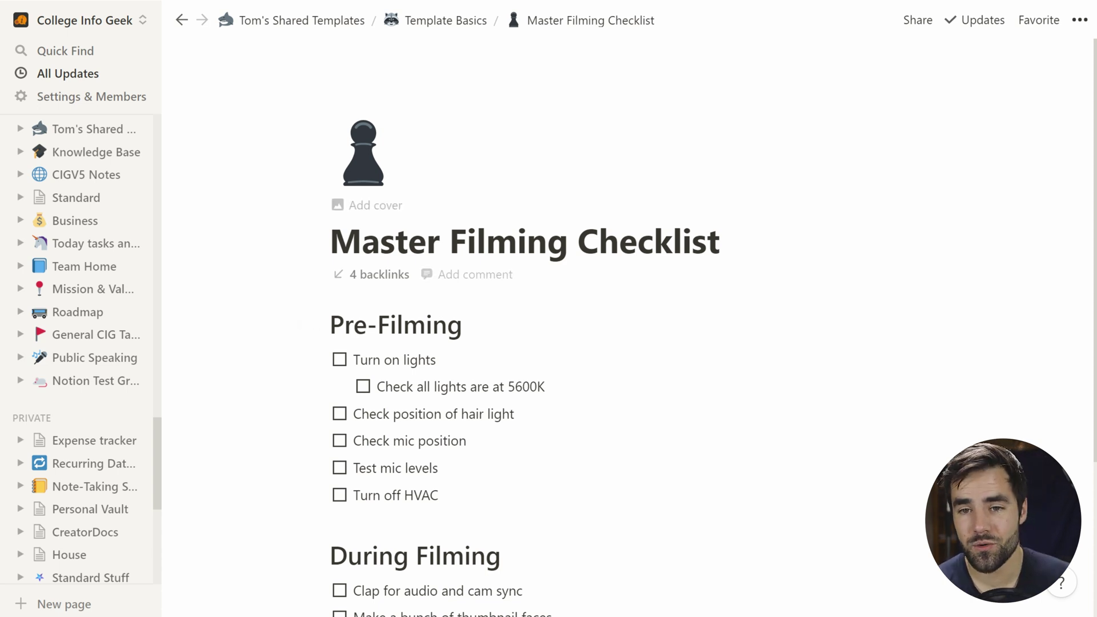
Step: Copy this page's link and add an above-Pre-Filming callout: 'Global changes should be made on the Master Filming Checklist.'
click(1079, 20)
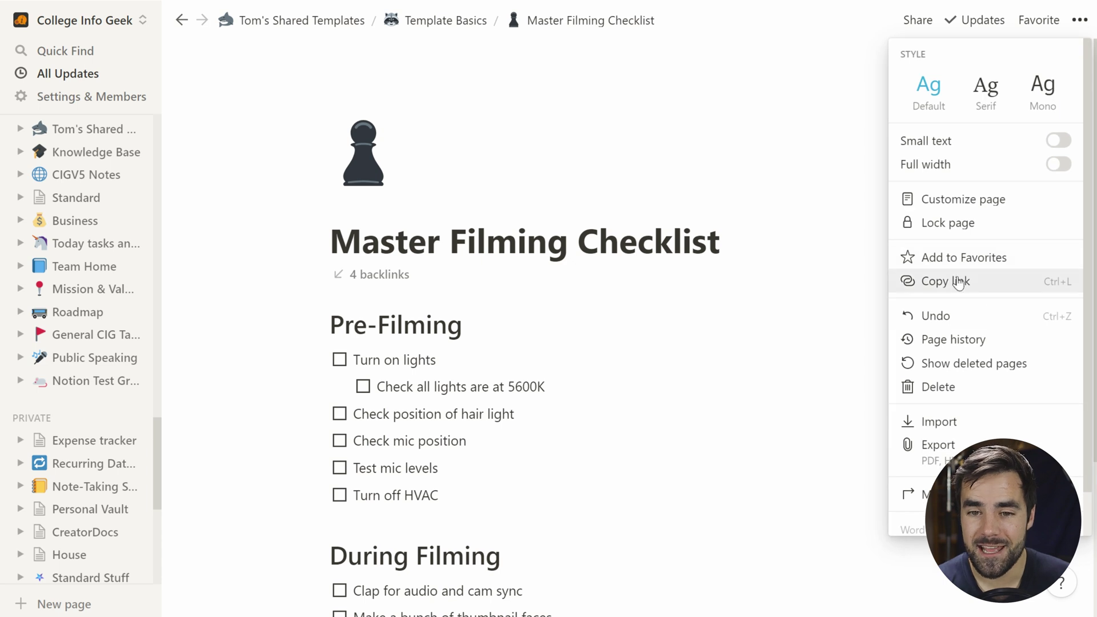
click(936, 281)
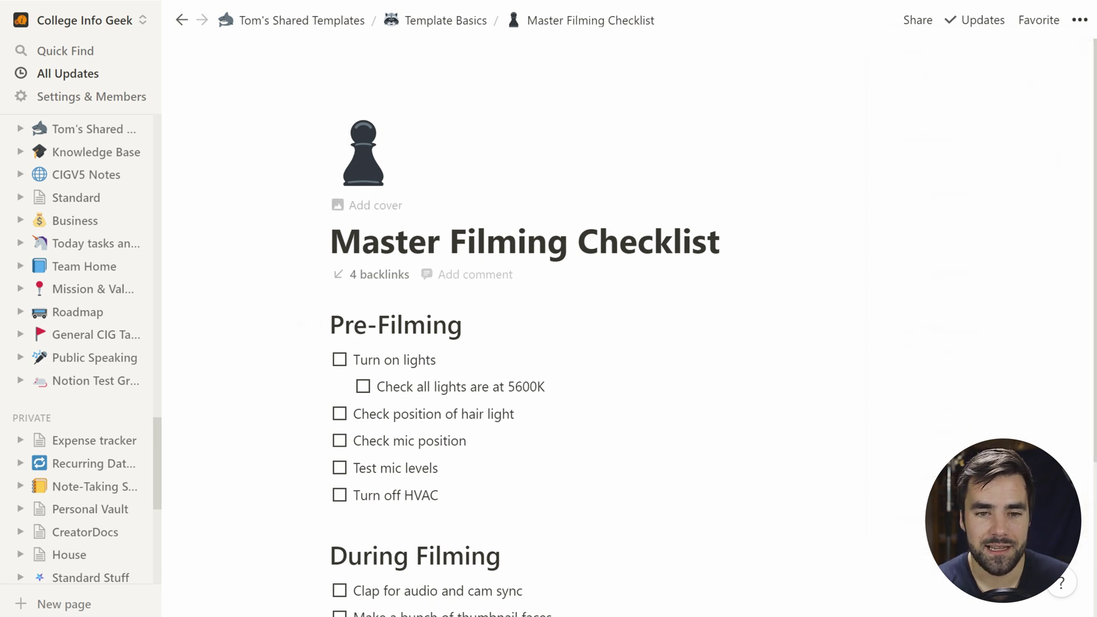
click(331, 316)
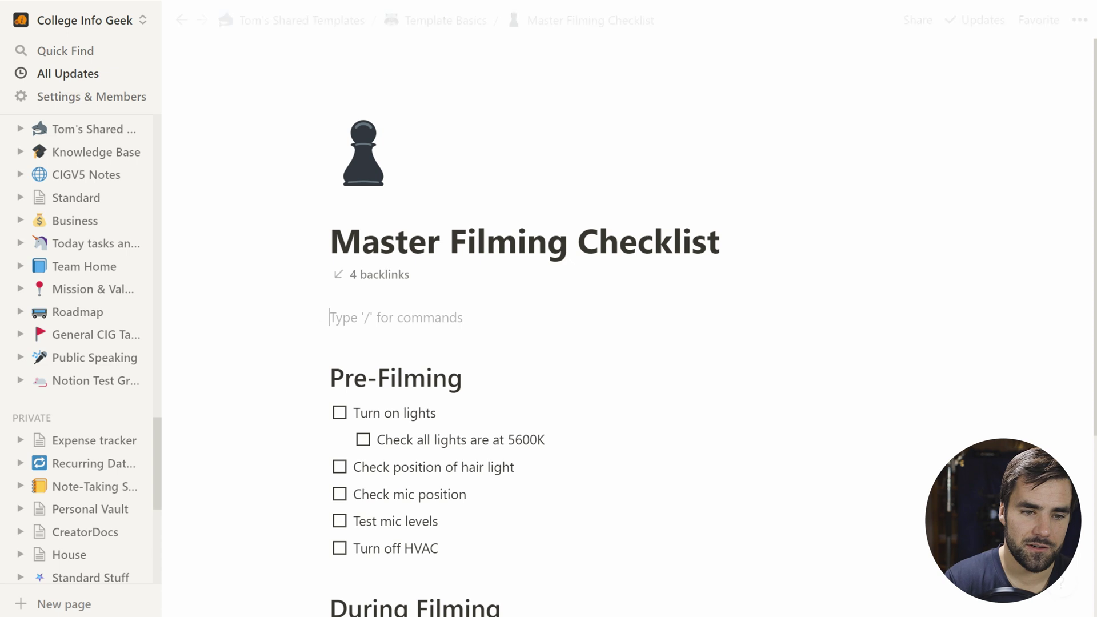
text(/call)
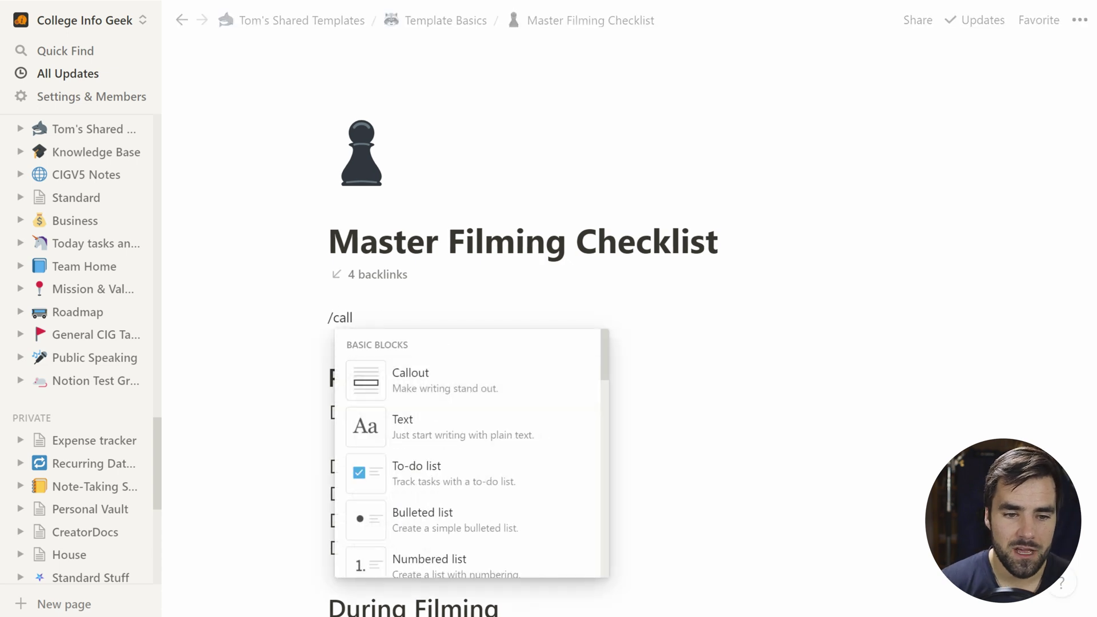
click(516, 396)
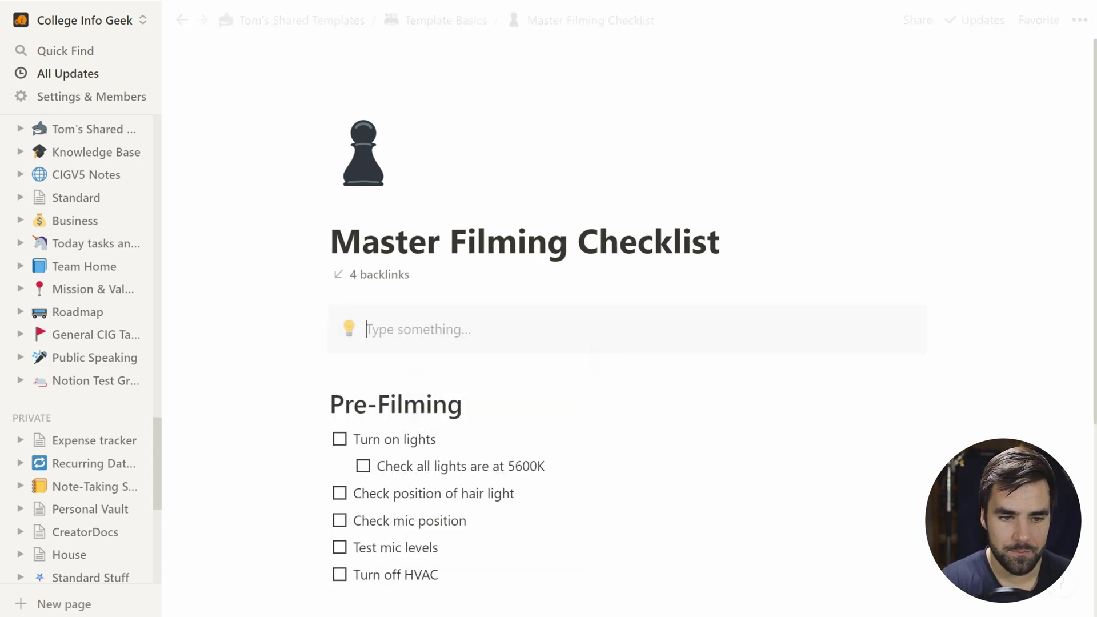
text(Global changes)
text(should be made on the Master Filming Checklist.)
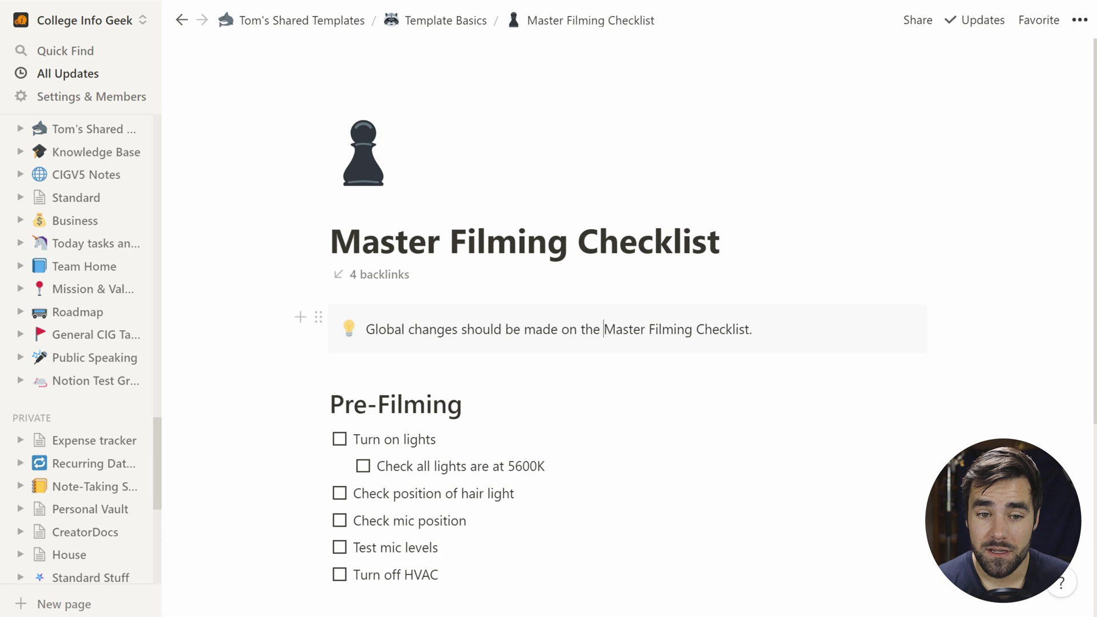
key(shift+Right)
key(shift+Right)
key(shift+Right)
key(shift+Right)
key(shift+Right)
key(shift+Right)
key(shift+Right)
key(shift+Right)
key(shift+Right)
key(shift+Right)
key(shift+Right)
key(shift+Right)
key(shift+Right)
key(shift+Right)
key(shift+Right)
key(shift+Right)
key(shift+Right)
key(shift+Right)
key(shift+Right)
key(shift+Right)
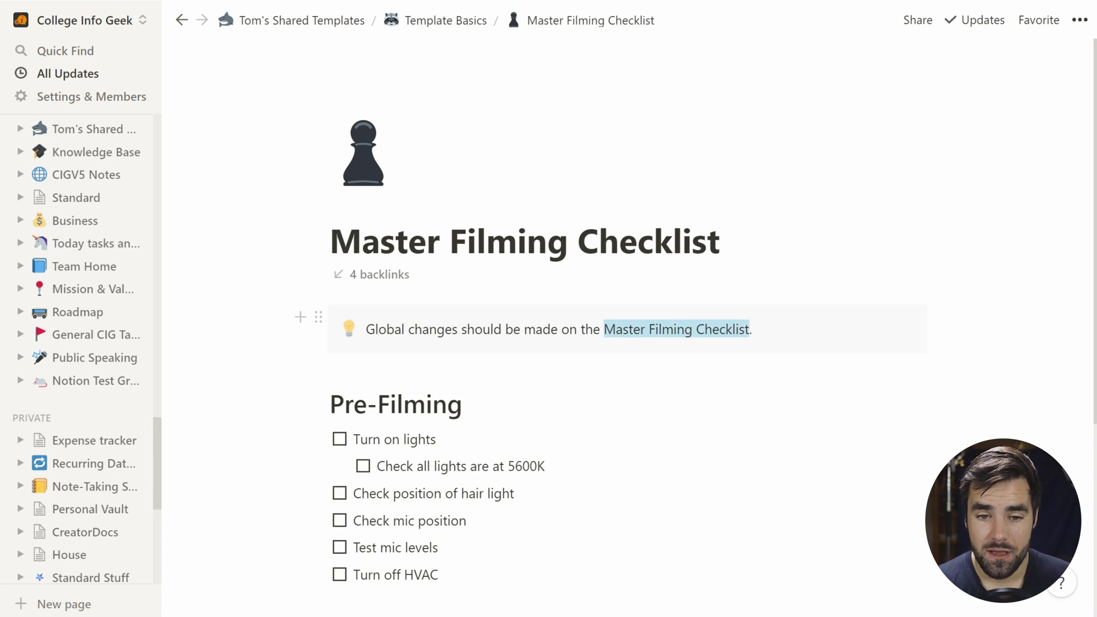
Step: Hyperlink 'Master Filming Checklist' in the callout to the copied page URL with '?' appended
key(ctrl+k)
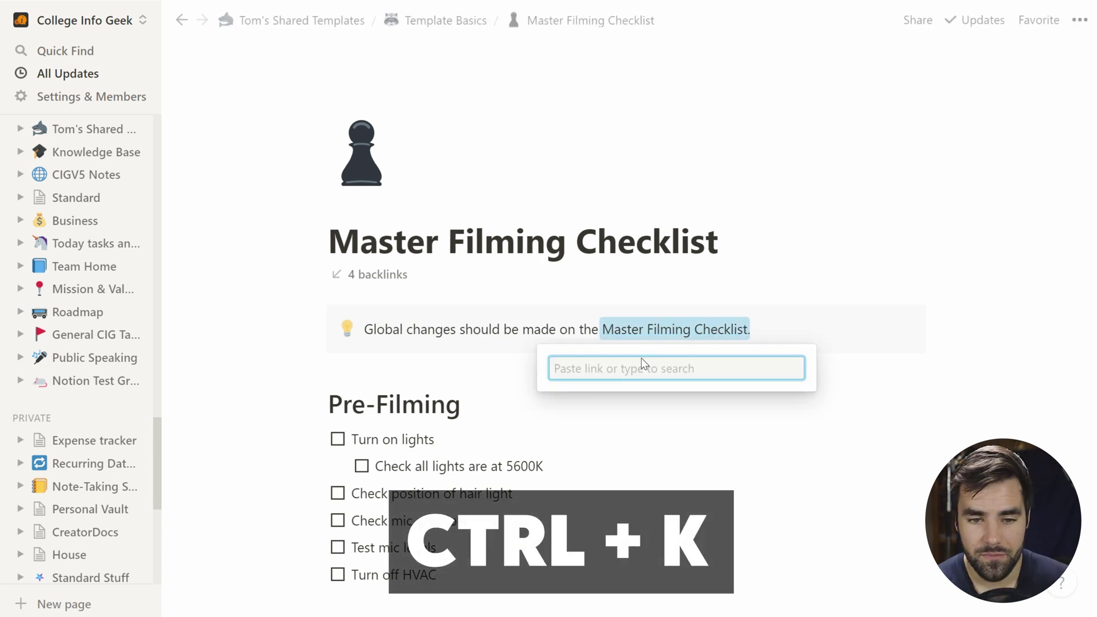
key(ctrl+v)
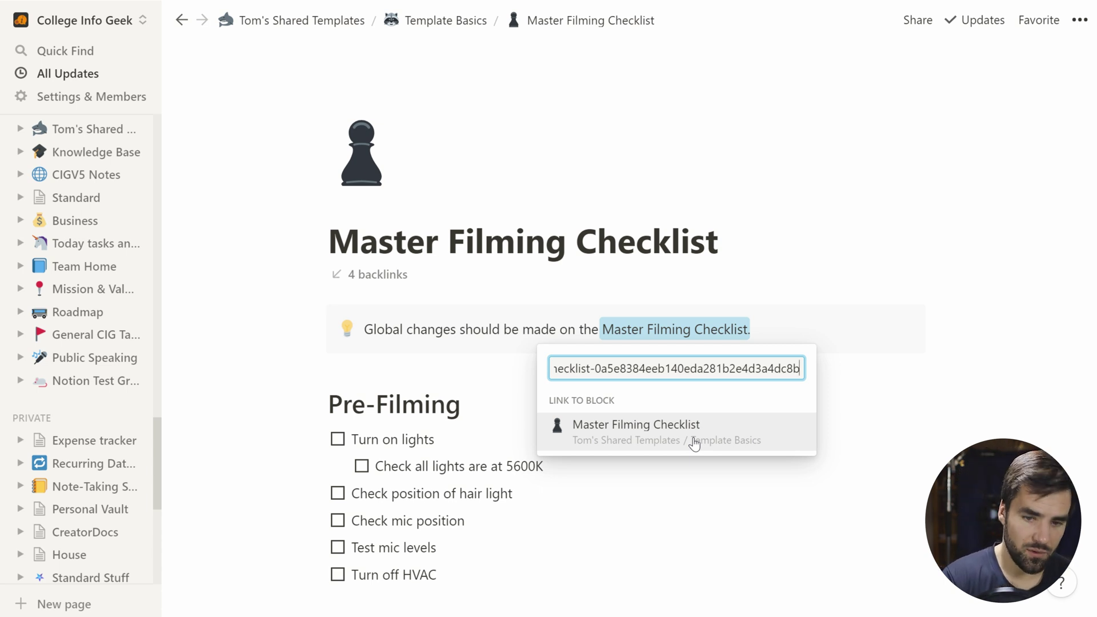
text(?)
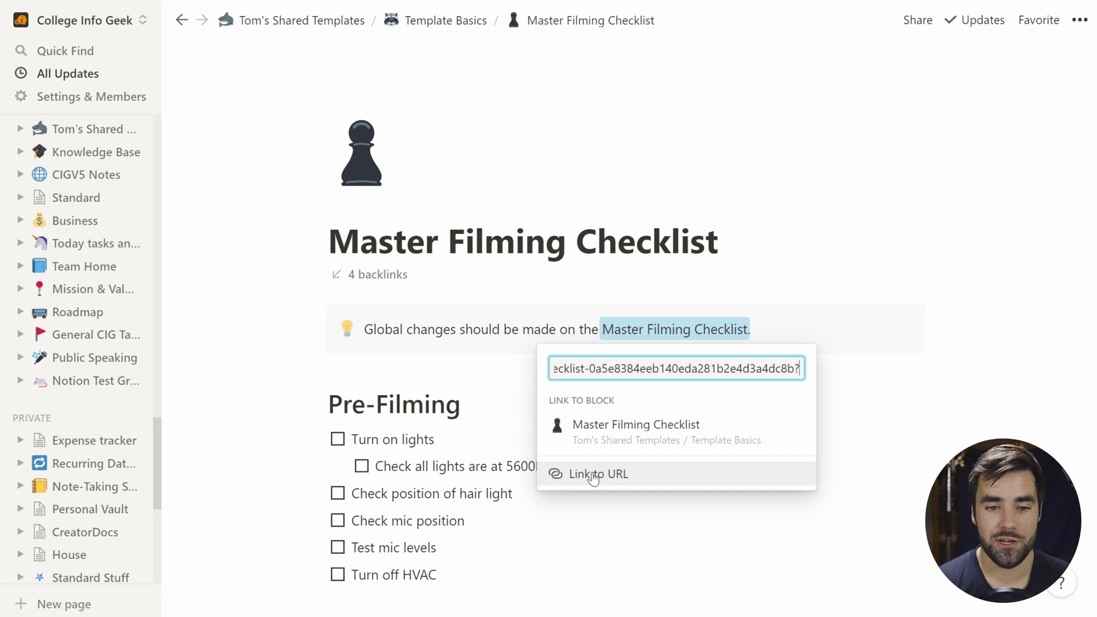
click(594, 475)
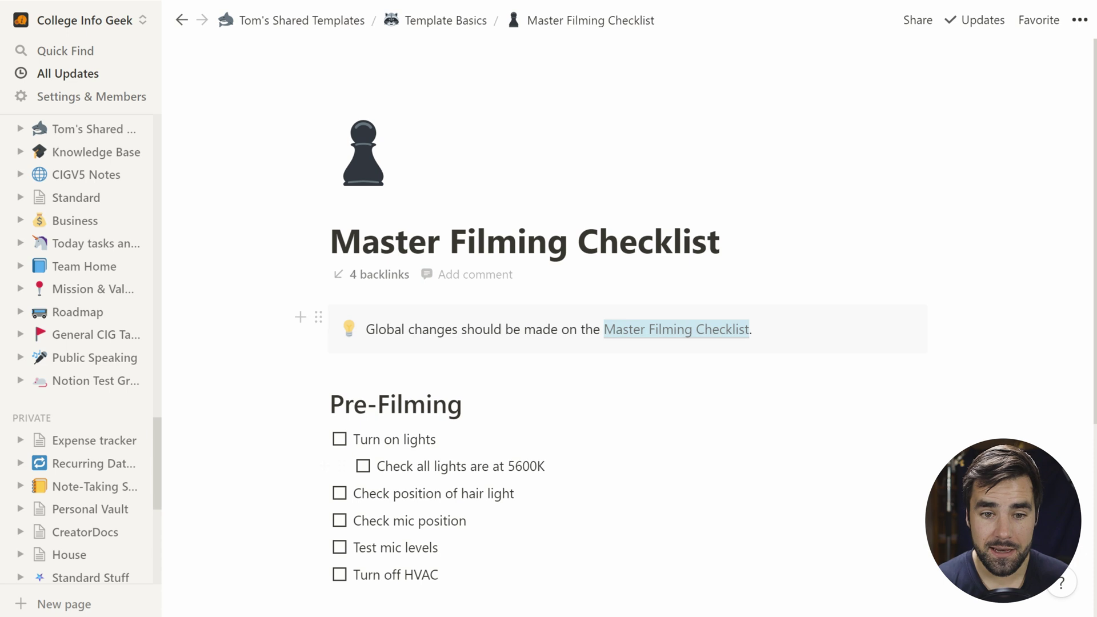
click(685, 332)
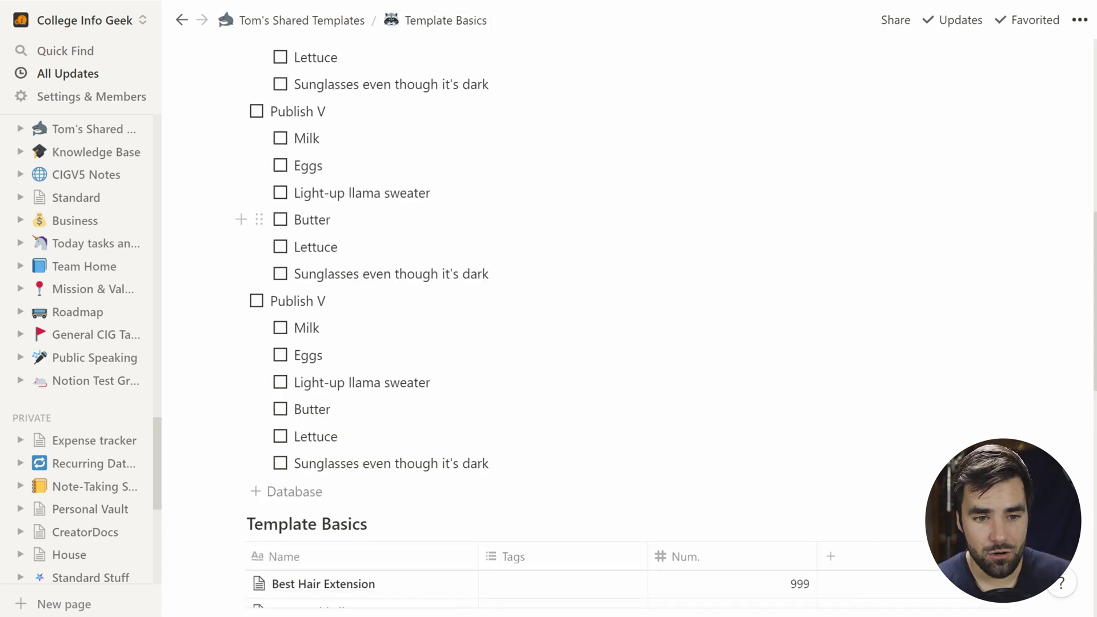
Step: Edit the Video Project template, click Generate Filming Checklist, and follow the callout link to the original
scroll(628, 308, down, 7)
click(999, 101)
click(1075, 162)
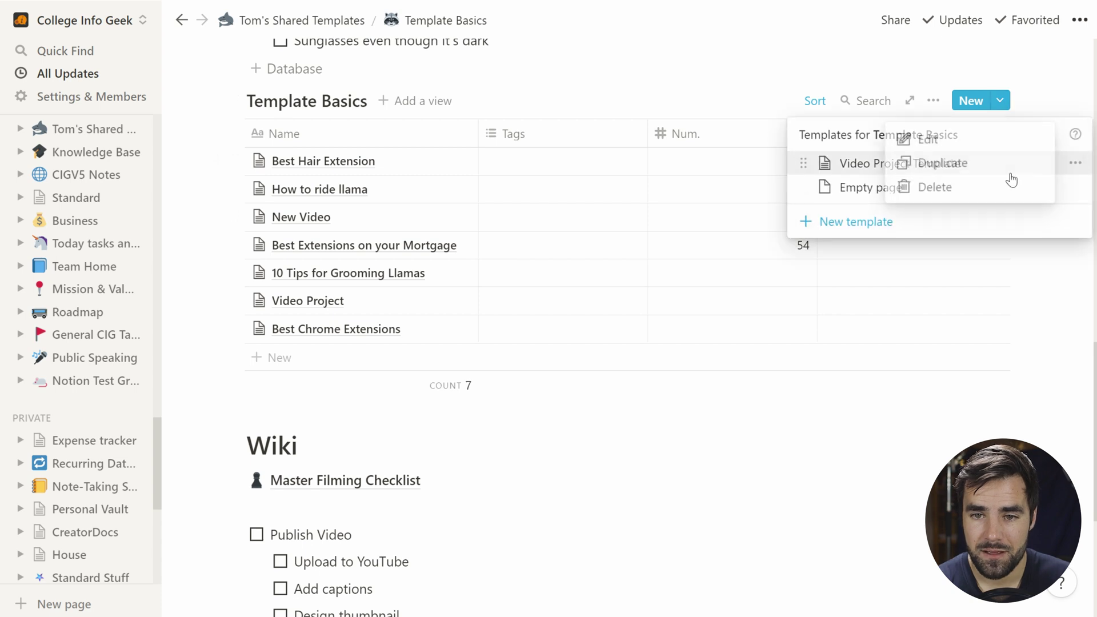
click(954, 143)
scroll(669, 252, down, 5)
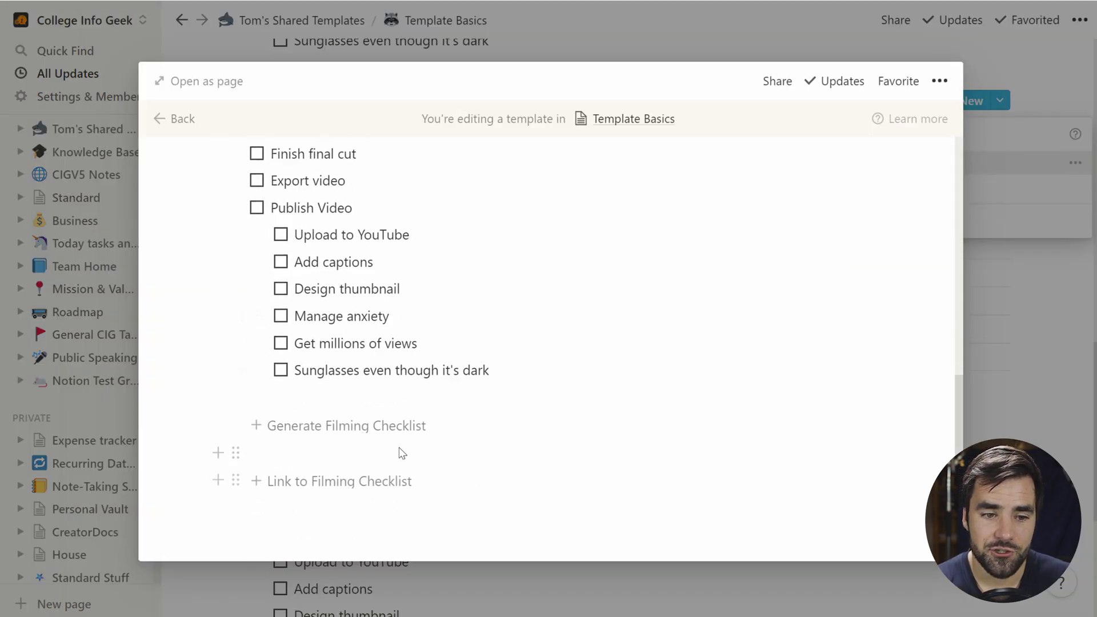
click(320, 426)
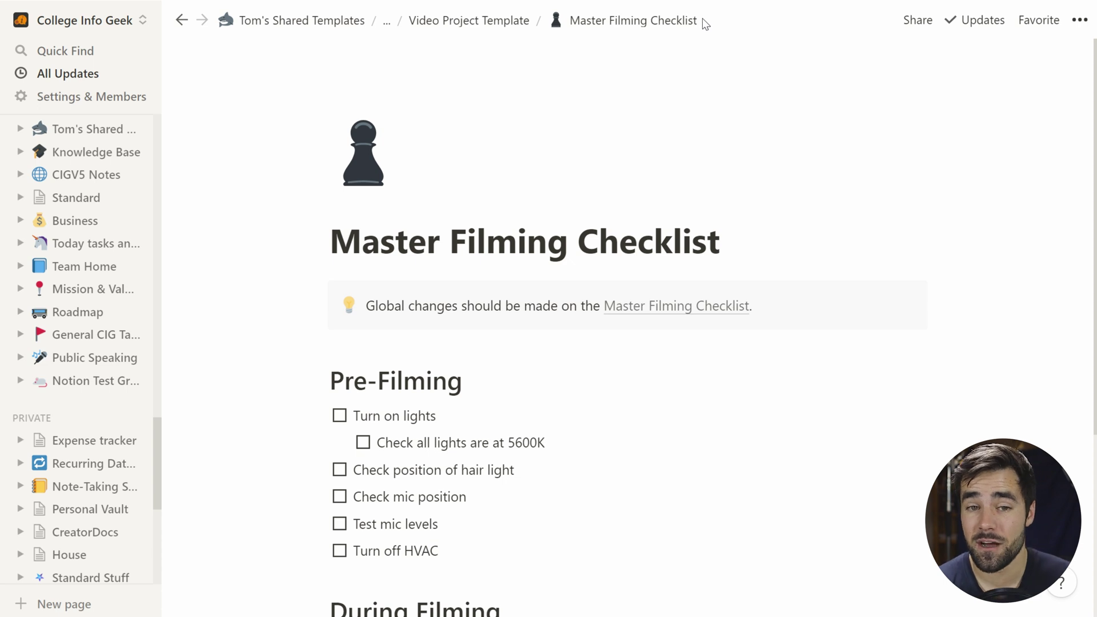
click(678, 307)
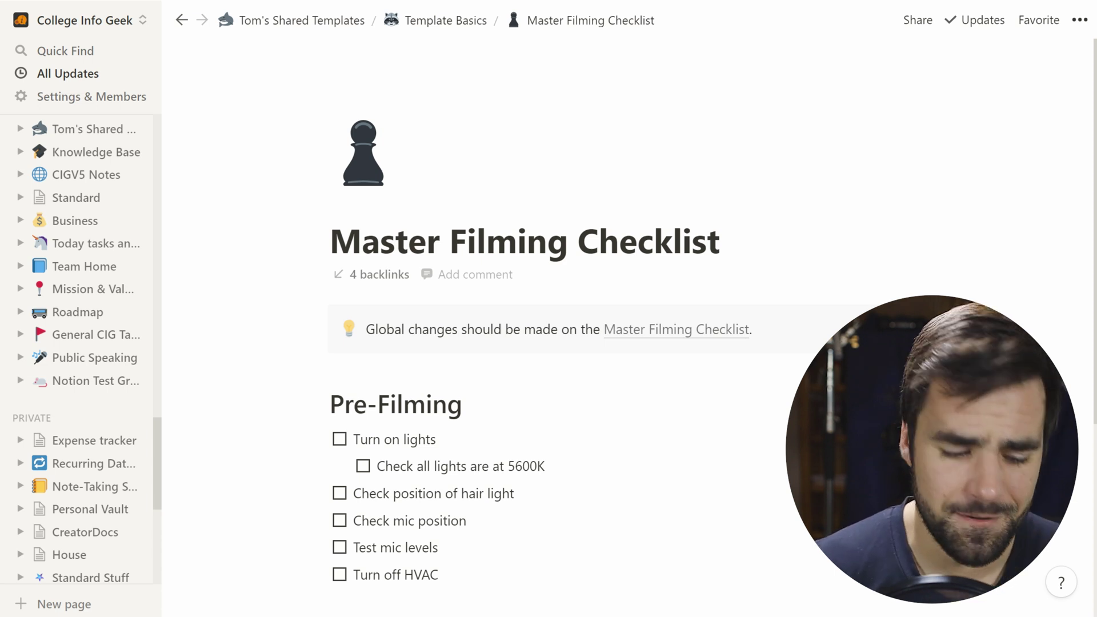
scroll(122, 368, up, 5)
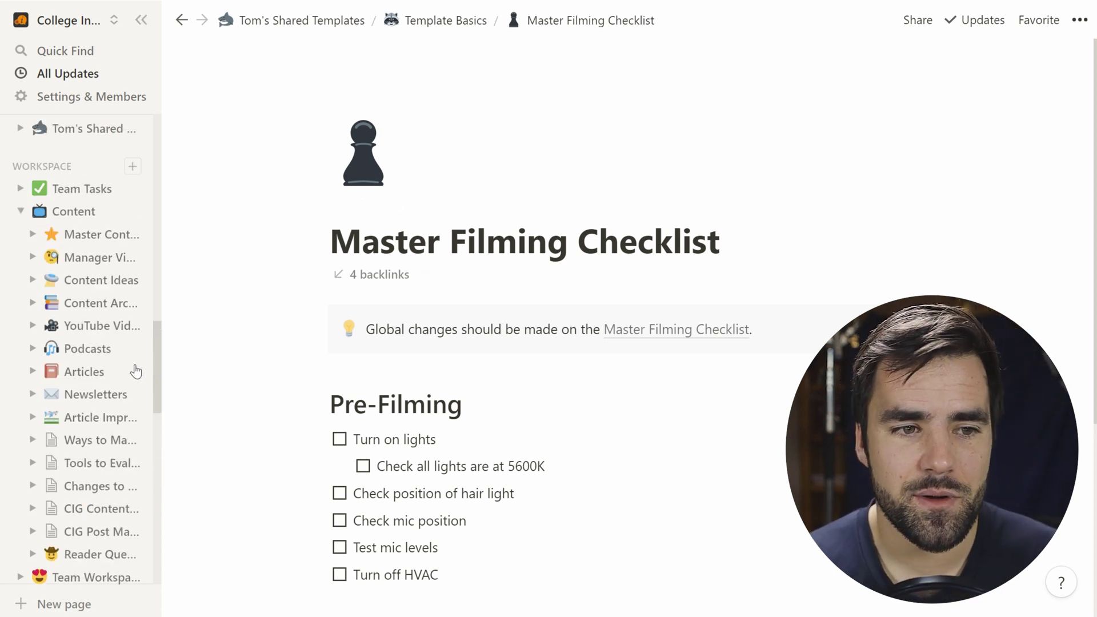
Step: Check the Ultimate Tasks for Notion page's Share link options, including Allow duplicate as template
scroll(64, 417, down, 10)
scroll(65, 417, up, 5)
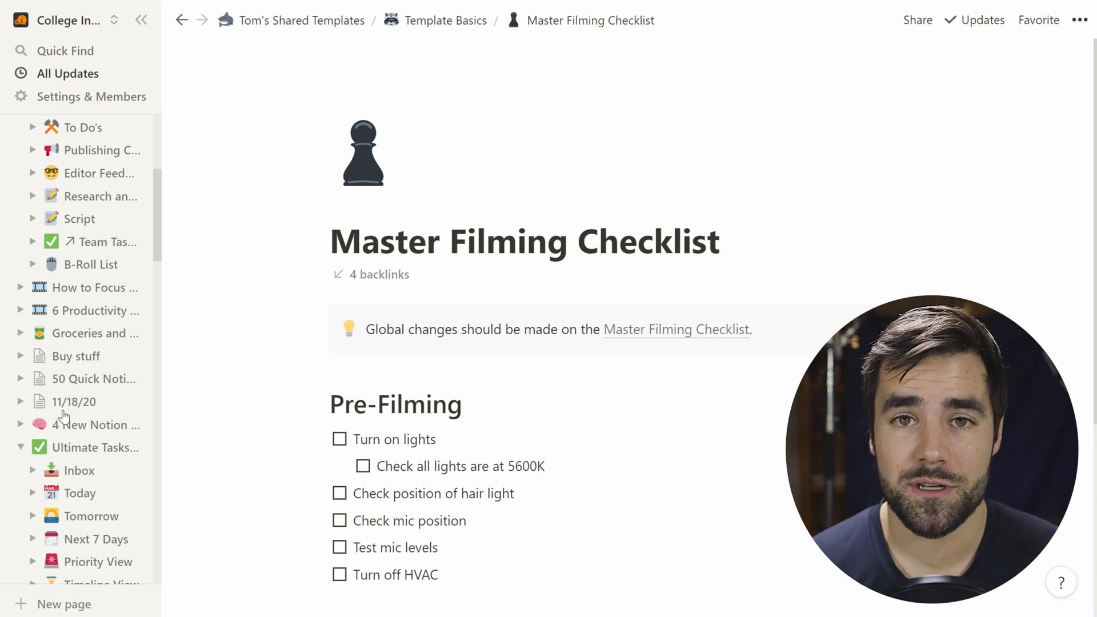
click(97, 450)
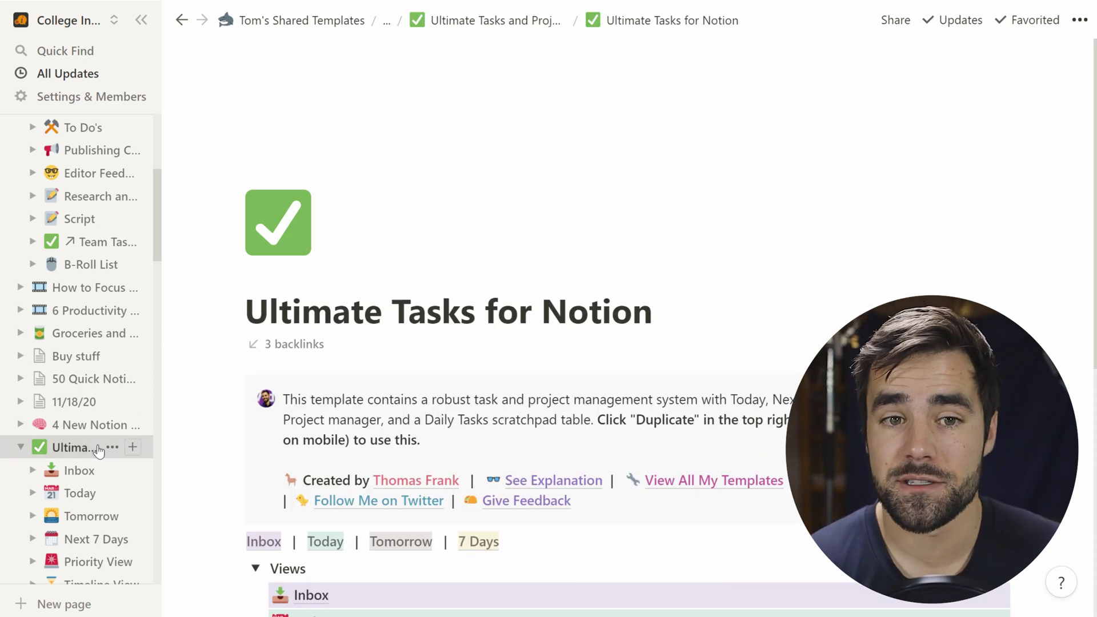
scroll(571, 343, down, 1)
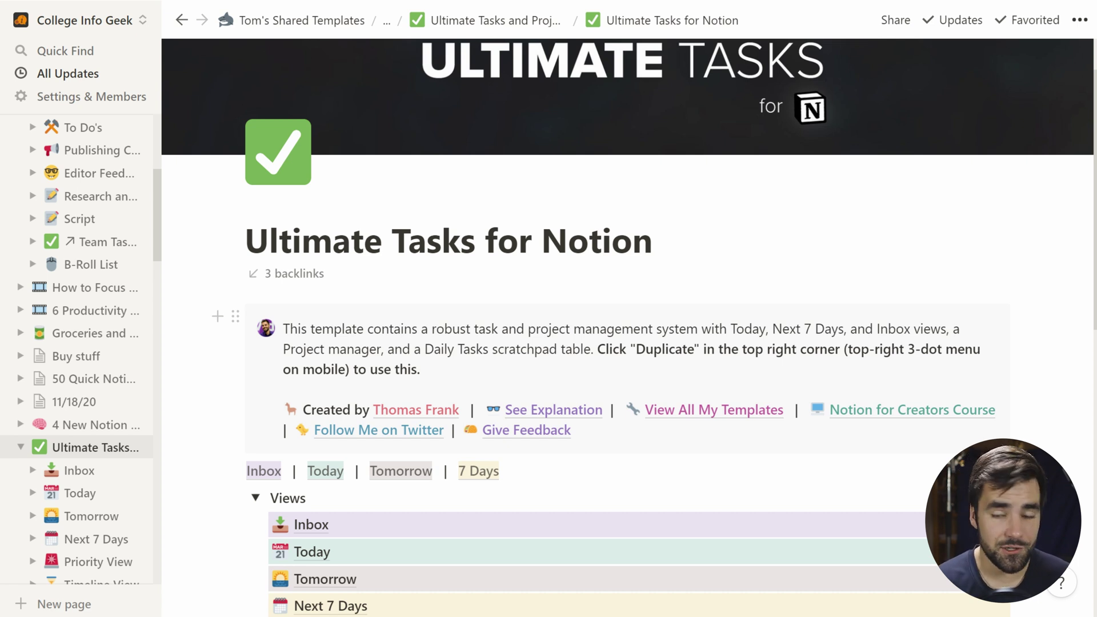
click(894, 25)
mouse_move(915, 68)
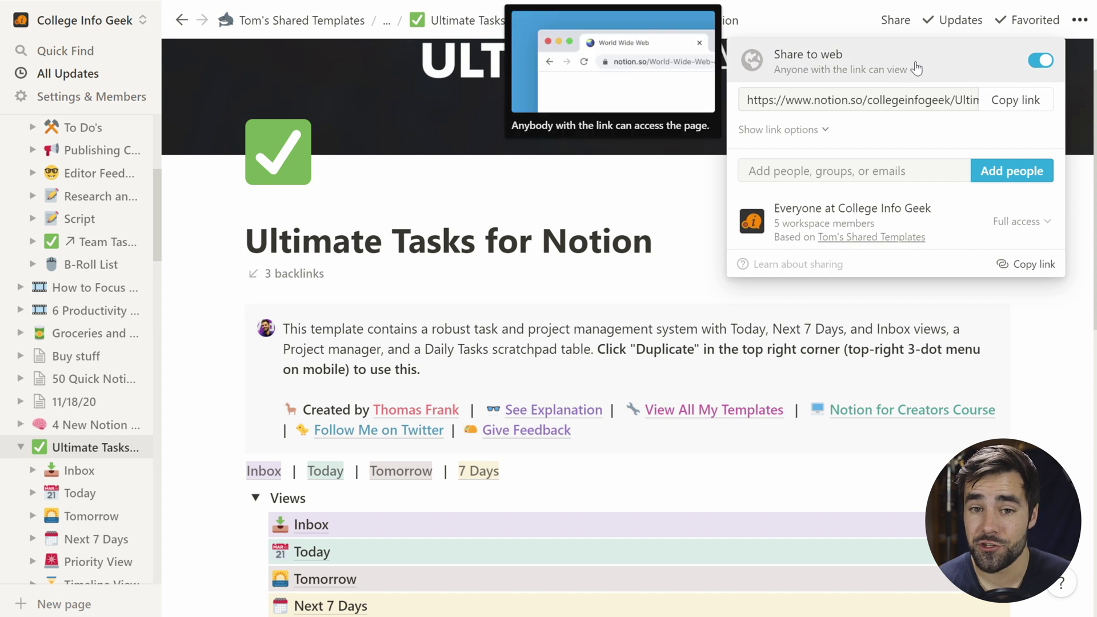
click(810, 132)
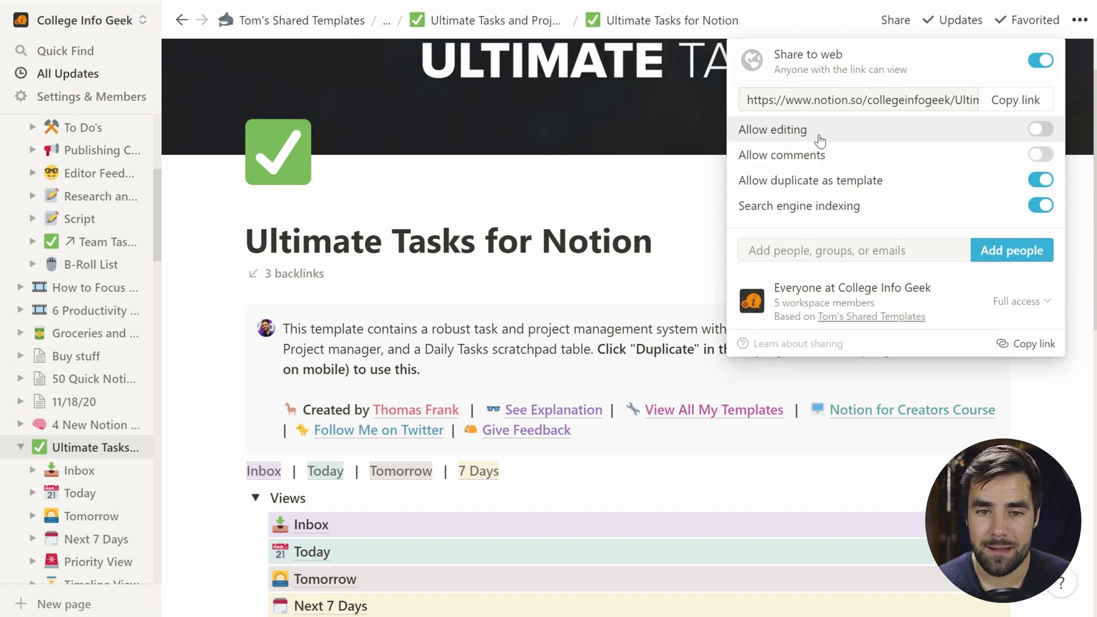
mouse_move(794, 186)
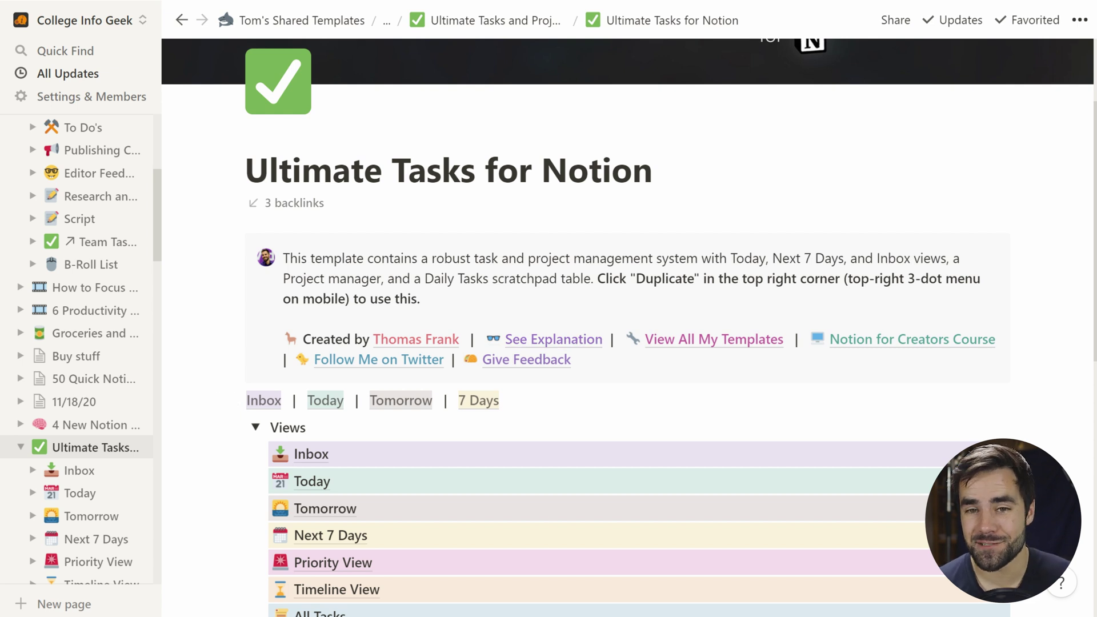
scroll(650, 282, down, 2)
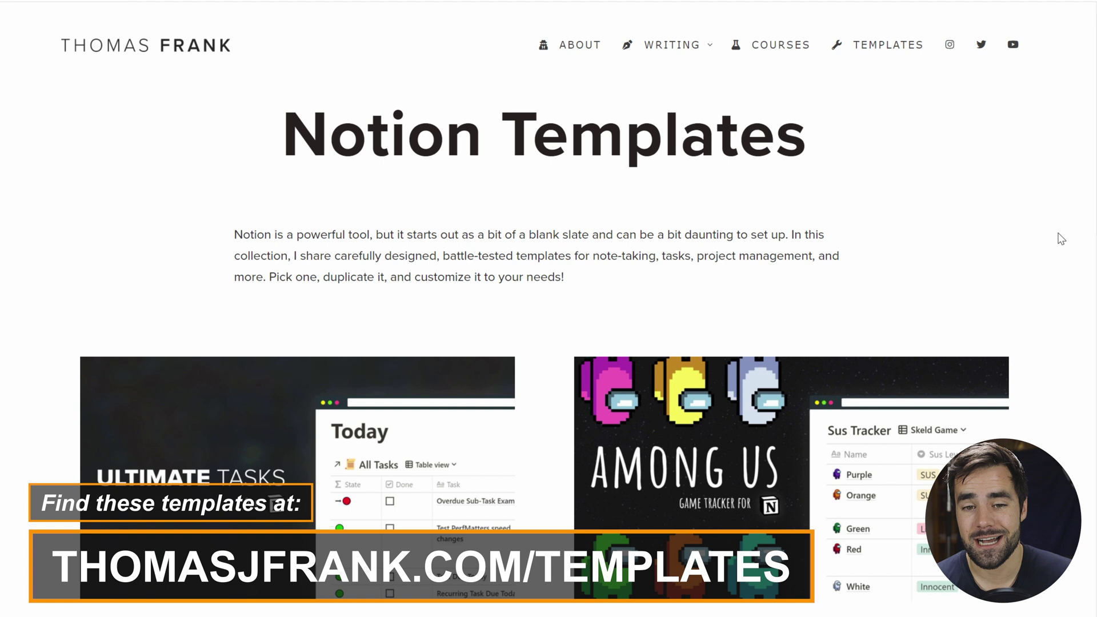
Step: Scroll the Notion Templates page down to the Video Project Tracker Template card
scroll(1028, 237, down, 5)
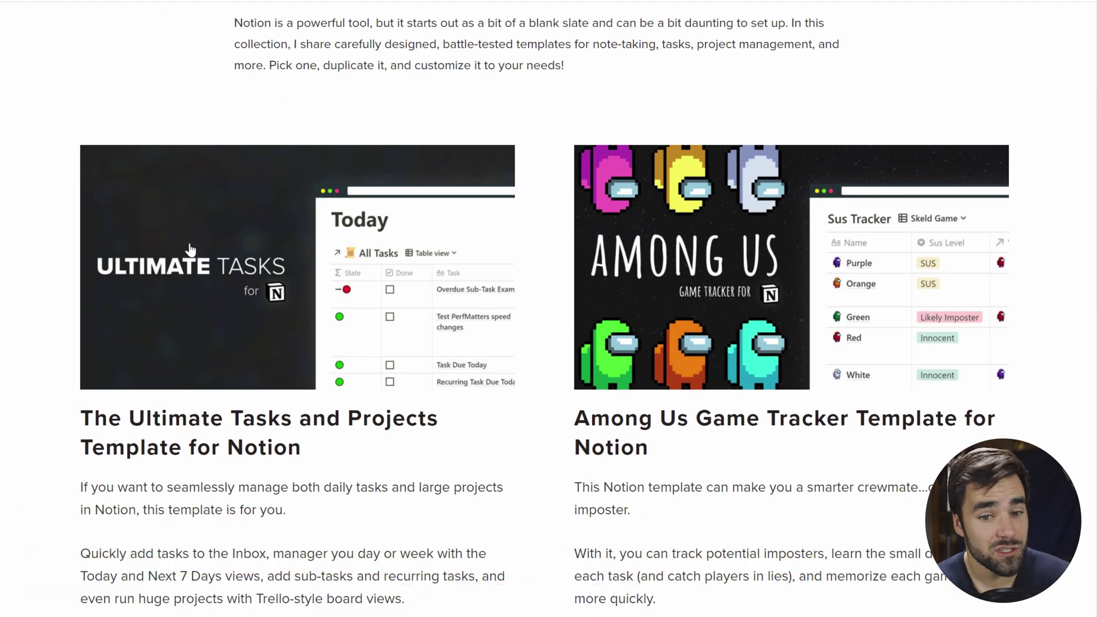
scroll(191, 251, down, 11)
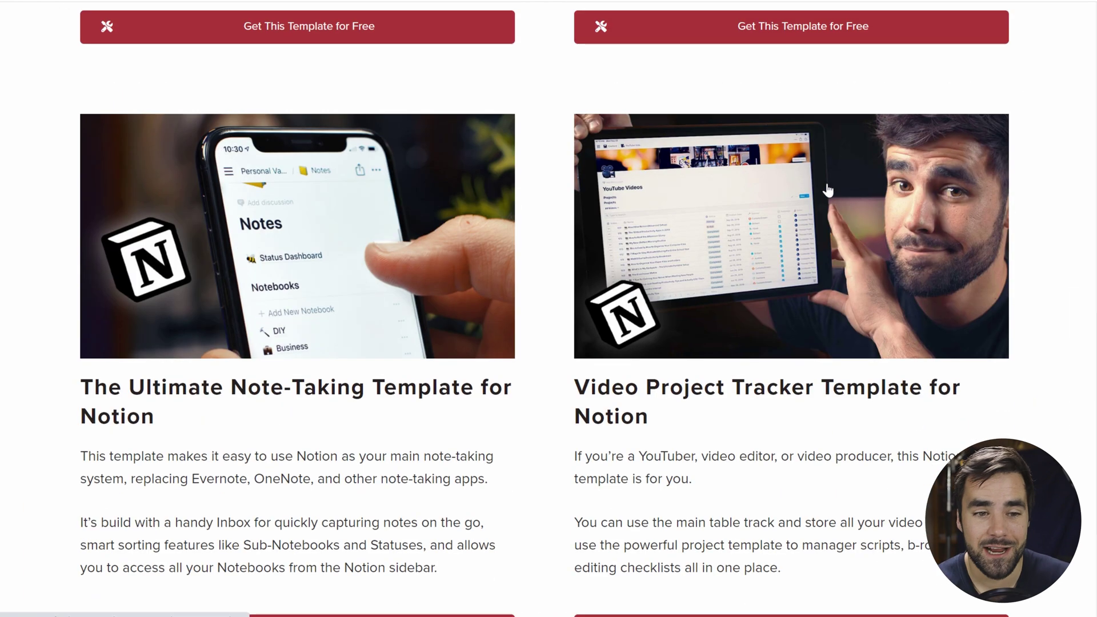
scroll(250, 193, down, 1)
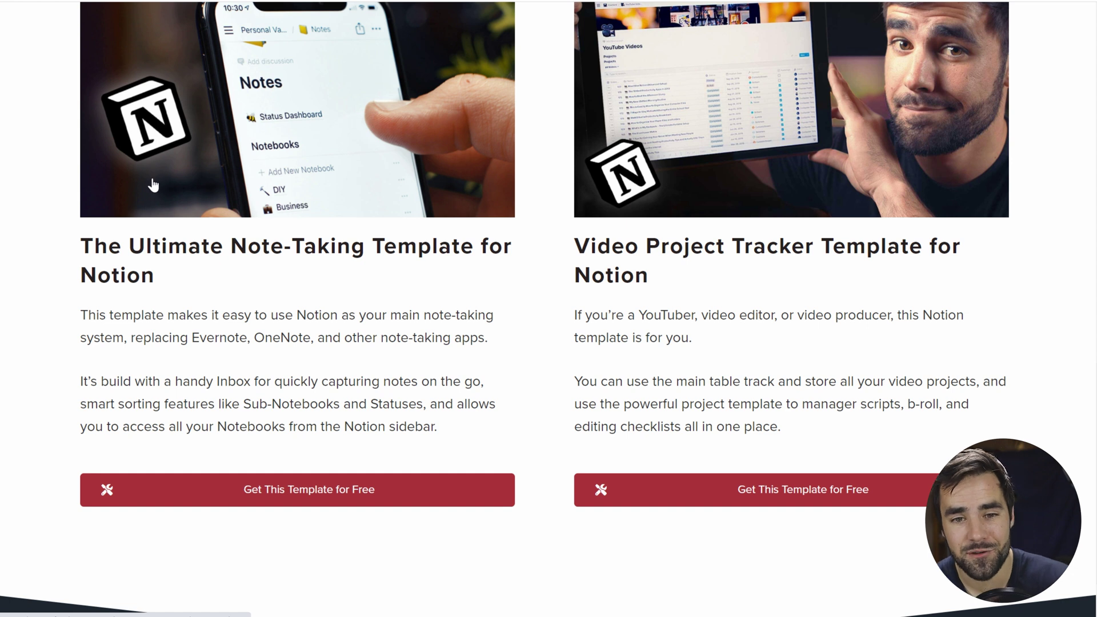
scroll(825, 117, up, 1)
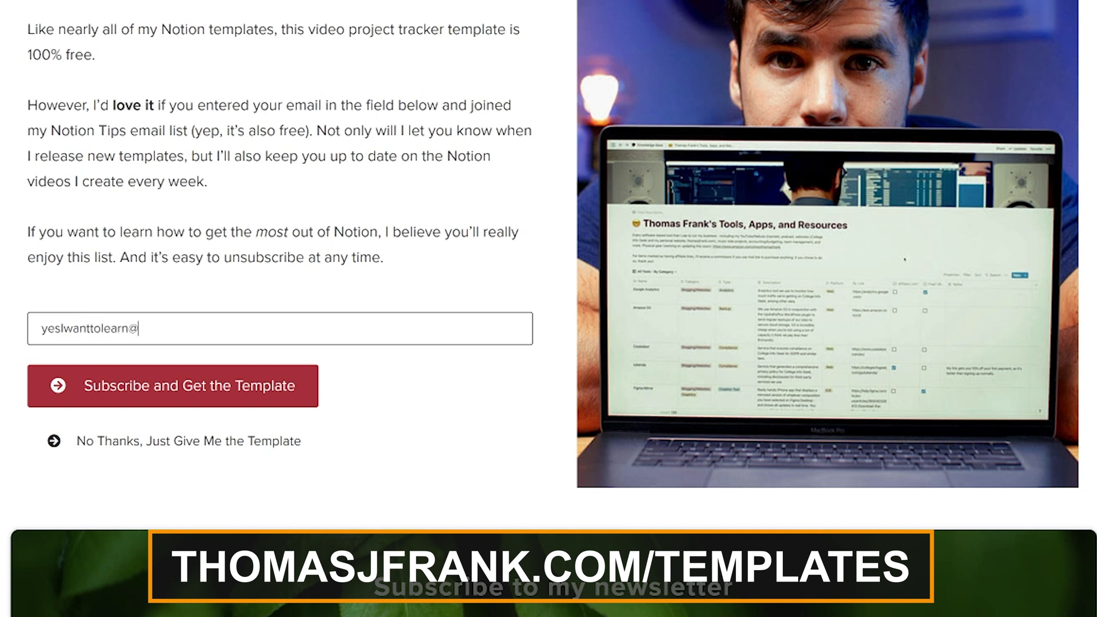
Step: Enter an e-mail address in the Video Project Tracker sign-up field on the Thomas Frank website
text(p)
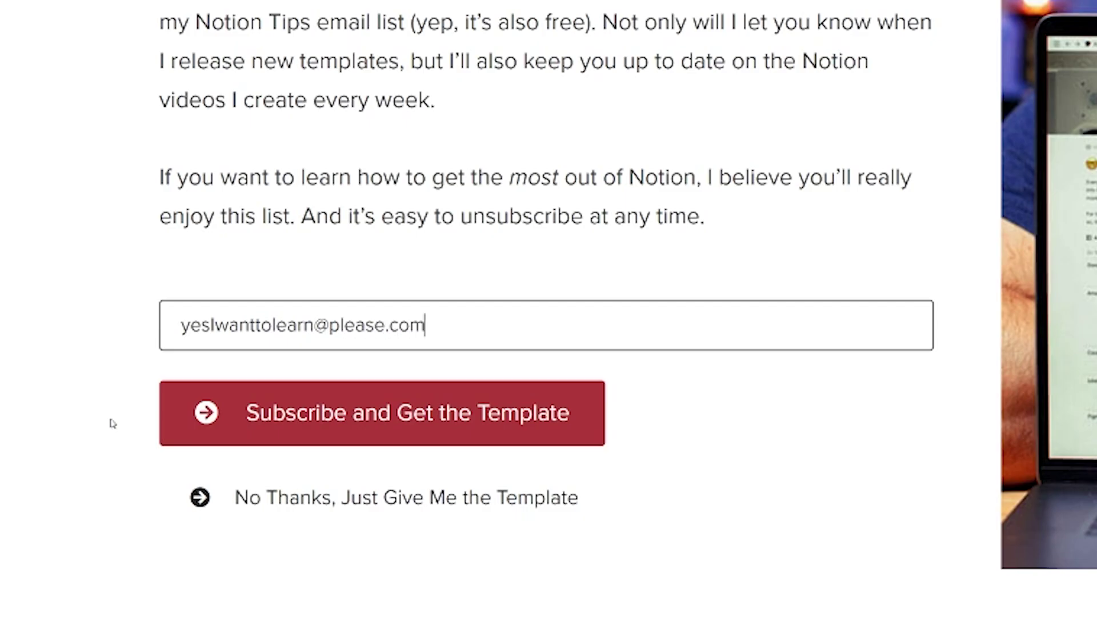